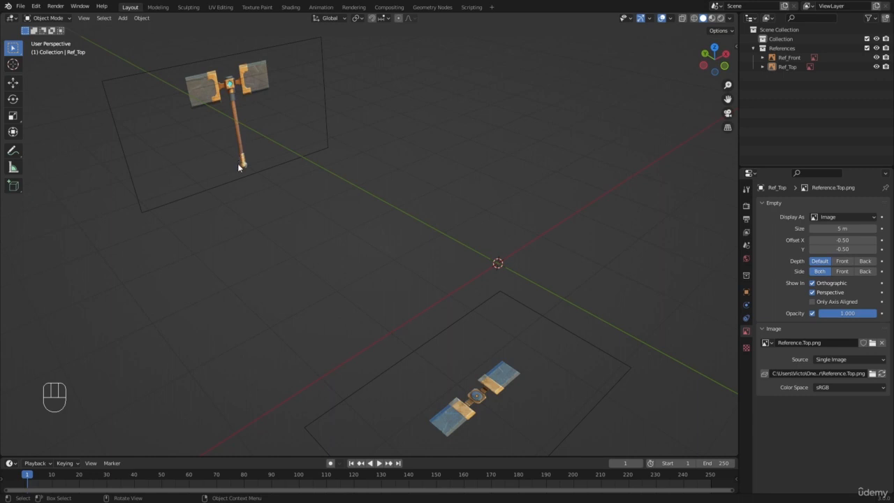
Add a cylinder mesh at the centre of the scene between the hammer reference images
{"action": "mouse_move", "coordinate": [423, 178]}
{"action": "middle_mouse_down"}
{"action": "mouse_move", "coordinate": [424, 200]}
{"action": "mouse_move", "coordinate": [459, 194]}
{"action": "mouse_move", "coordinate": [433, 193]}
{"action": "middle_mouse_up"}
{"action": "key", "text": "shift+a"}
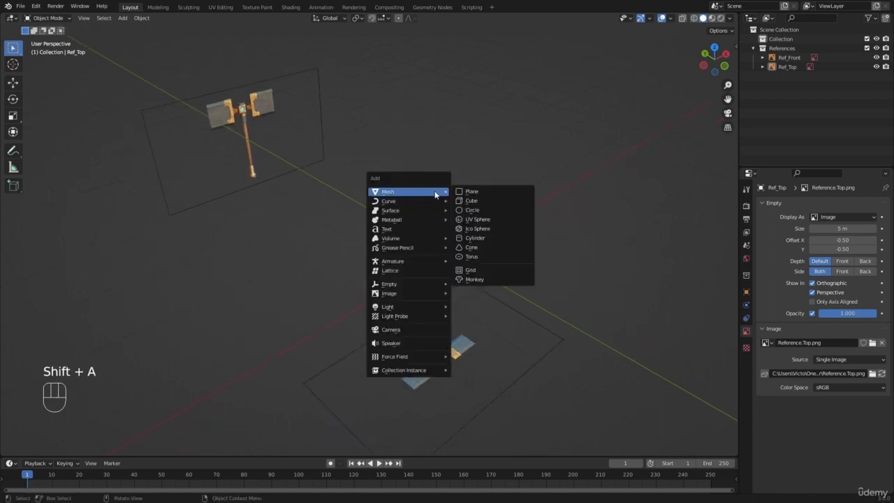
{"action": "left_click", "coordinate": [122, 18]}
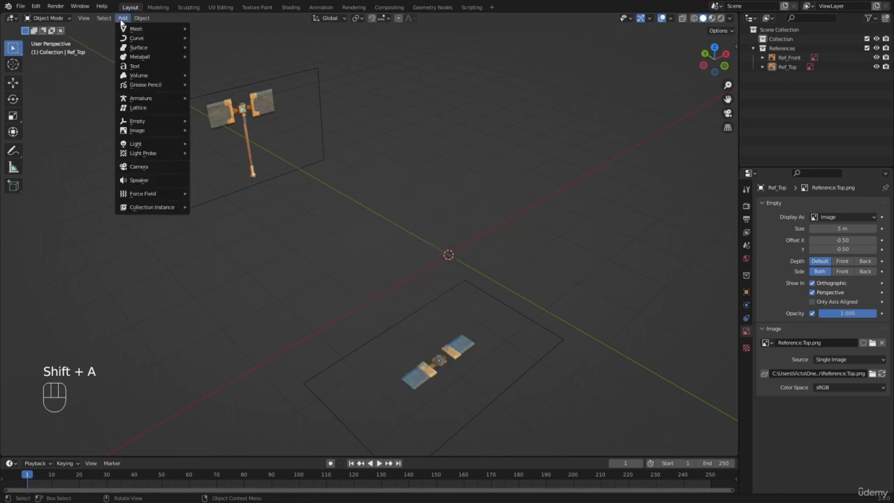
{"action": "key", "text": "shift+a"}
{"action": "mouse_move", "coordinate": [511, 186]}
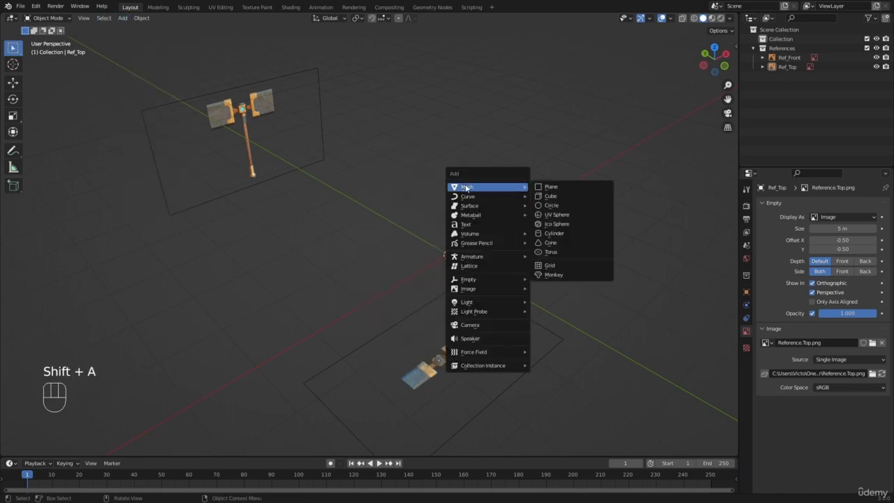
{"action": "left_click", "coordinate": [542, 232]}
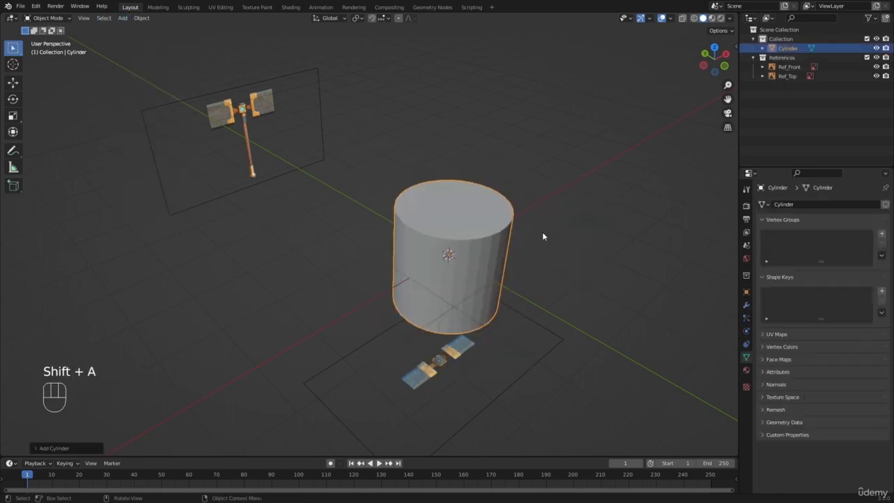
Open the new cylinder's creation settings to review its vertices, radius and depth
{"action": "scroll", "coordinate": [541, 232], "scroll_direction": "up", "scroll_amount": 2}
{"action": "middle_click_drag", "start_coordinate": [541, 232], "coordinate": [285, 266], "text": "shift"}
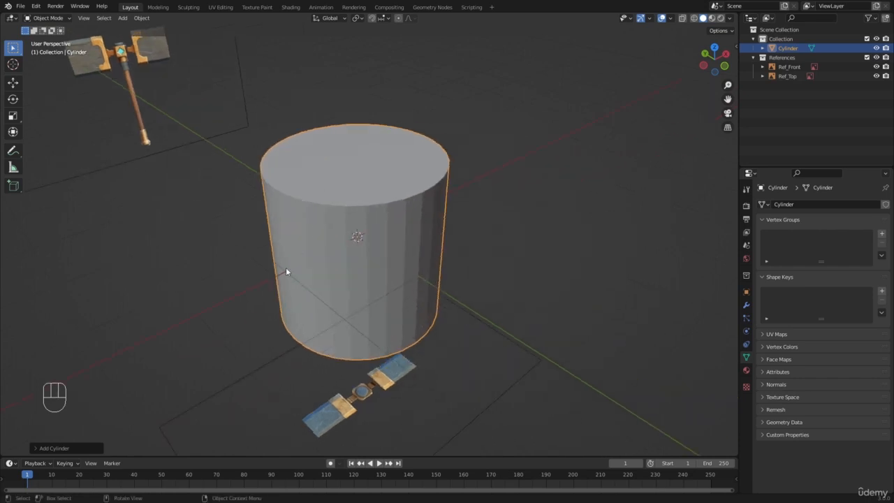
{"action": "left_click", "coordinate": [40, 447]}
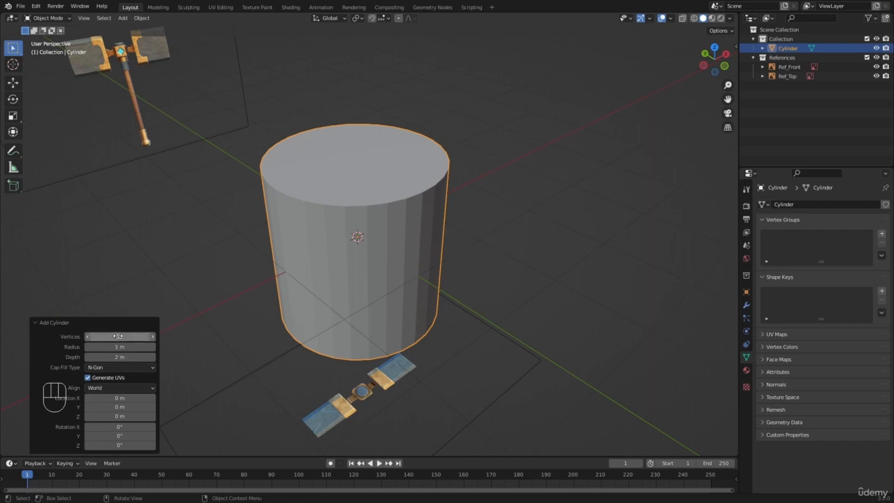
{"action": "left_click", "coordinate": [229, 283]}
{"action": "scroll", "coordinate": [241, 282], "scroll_direction": "down", "scroll_amount": 2}
{"action": "middle_click_drag", "start_coordinate": [266, 279], "coordinate": [274, 277]}
{"action": "scroll", "coordinate": [311, 261], "scroll_direction": "up", "scroll_amount": 1}
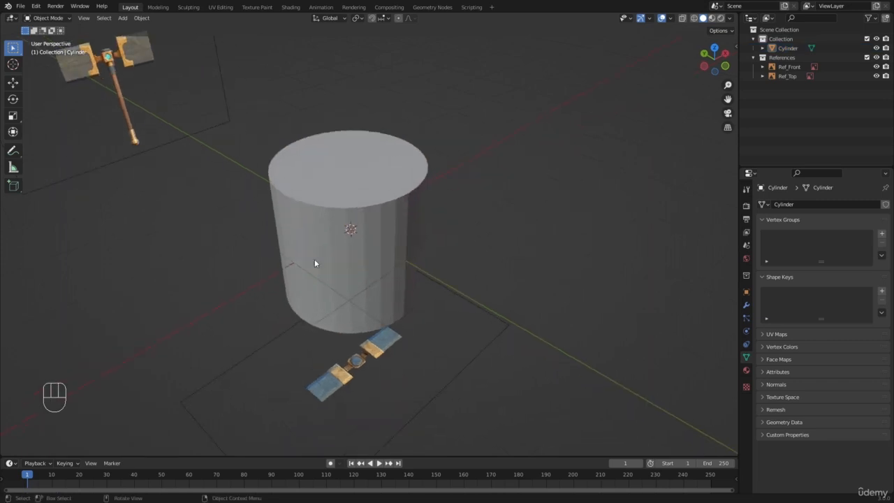
{"action": "left_click", "coordinate": [313, 261]}
{"action": "scroll", "coordinate": [310, 268], "scroll_direction": "up", "scroll_amount": 2}
{"action": "scroll", "coordinate": [309, 271], "scroll_direction": "up", "scroll_amount": 1}
{"action": "scroll", "coordinate": [531, 326], "scroll_direction": "down", "scroll_amount": 2}
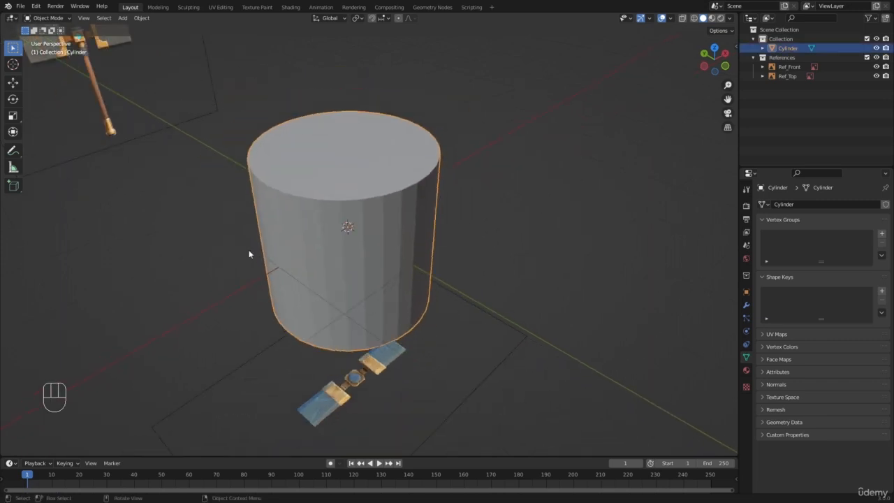
{"action": "scroll", "coordinate": [363, 180], "scroll_direction": "down", "scroll_amount": 3}
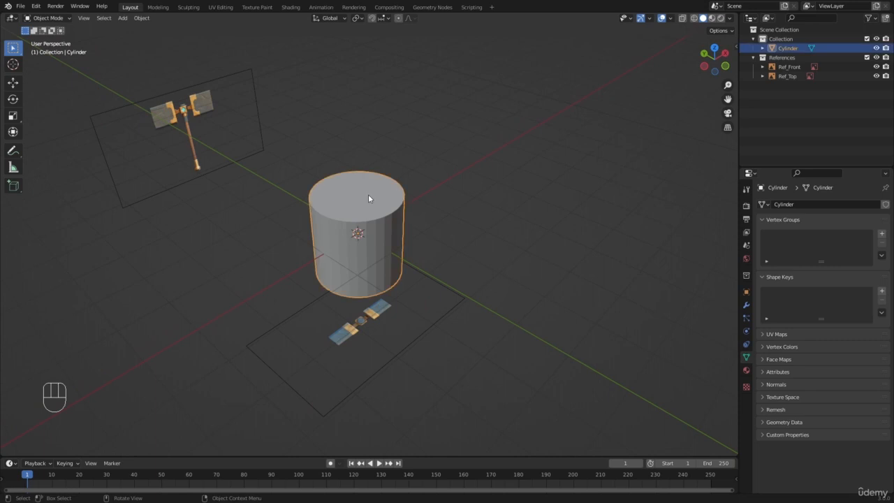
Show the scene from the front in wireframe shading so the hammer reference is visible through the cylinder
{"action": "key", "text": "KP_1"}
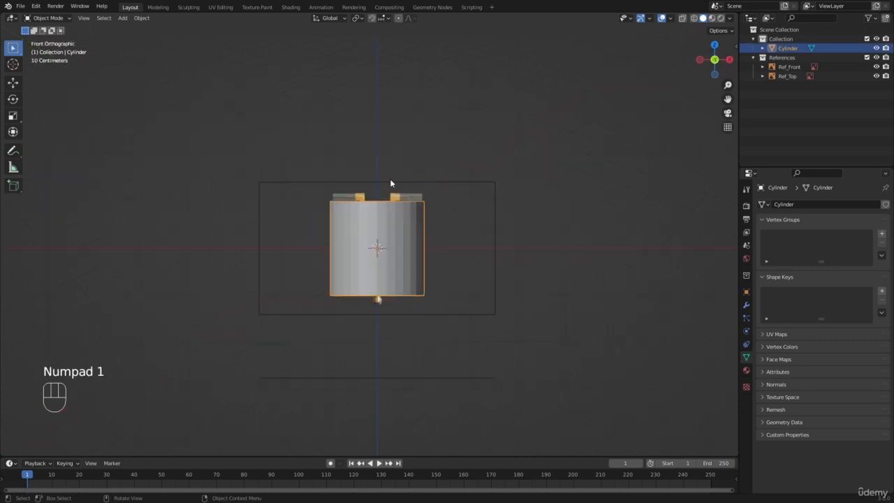
{"action": "scroll", "coordinate": [389, 183], "scroll_direction": "up", "scroll_amount": 7}
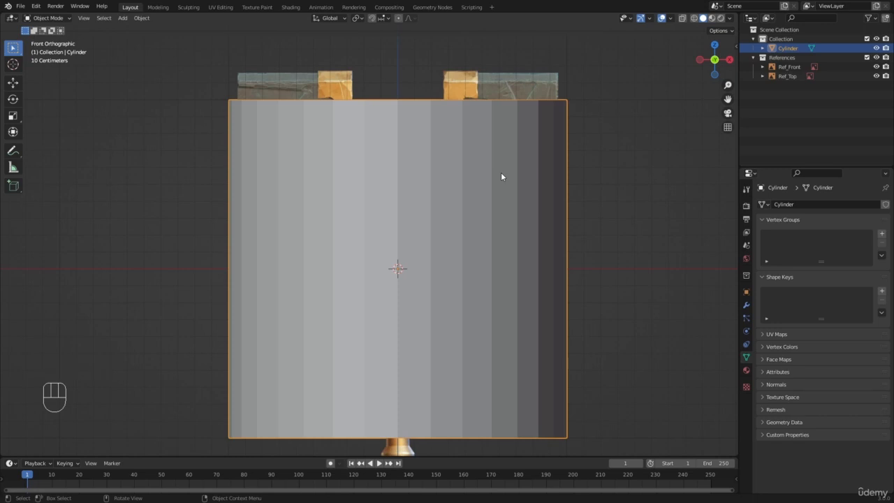
{"action": "key", "text": "z"}
{"action": "left_click", "coordinate": [423, 185]}
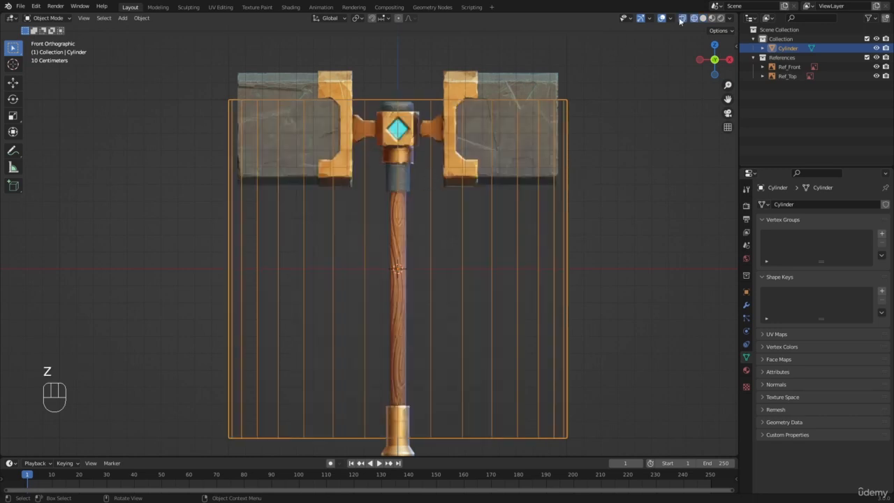
{"action": "scroll", "coordinate": [668, 46], "scroll_direction": "up", "scroll_amount": 1}
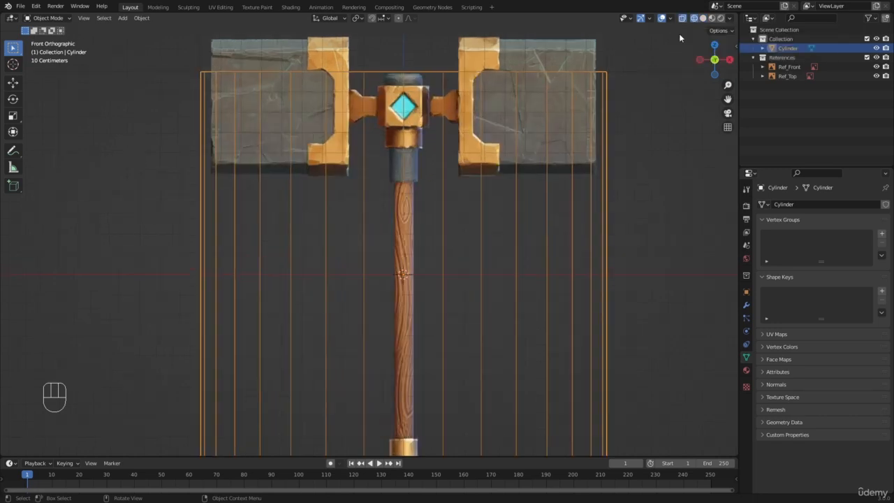
{"action": "scroll", "coordinate": [414, 213], "scroll_direction": "down", "scroll_amount": 1}
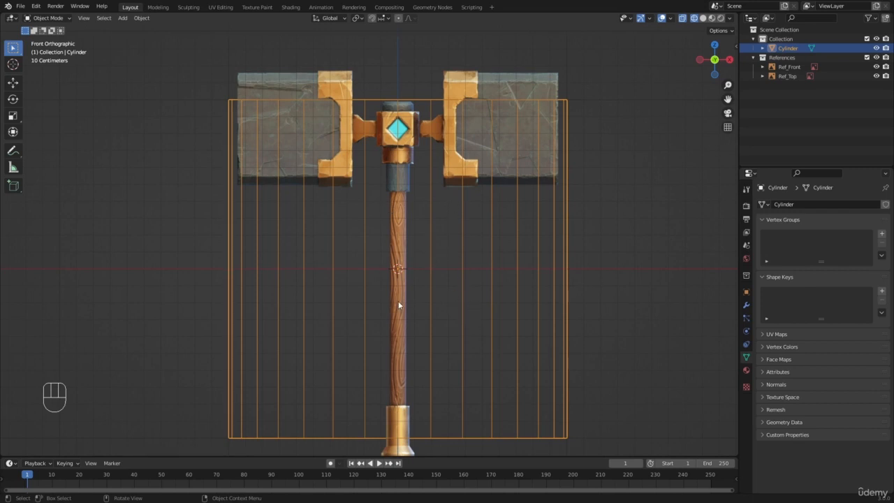
{"action": "scroll", "coordinate": [344, 201], "scroll_direction": "down", "scroll_amount": 2}
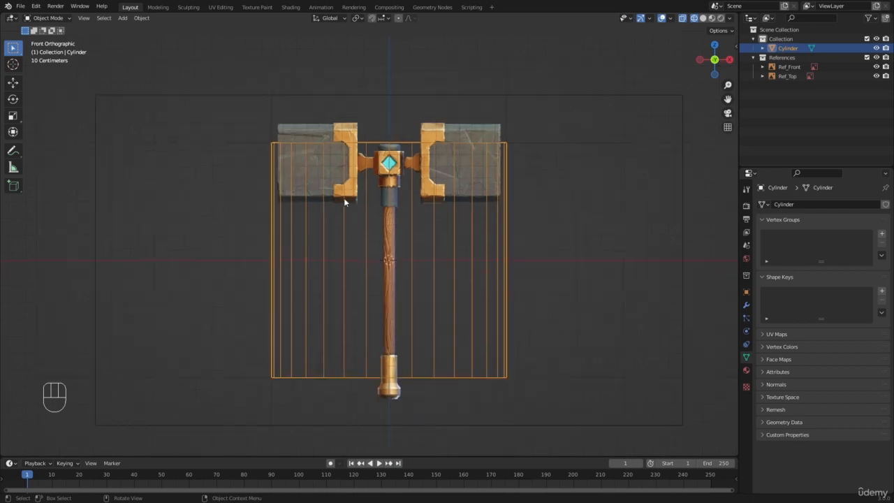
Alternate between solid and wireframe shading to compare the cylinder from the front and in perspective
{"action": "key", "text": "z"}
{"action": "left_click", "coordinate": [394, 199]}
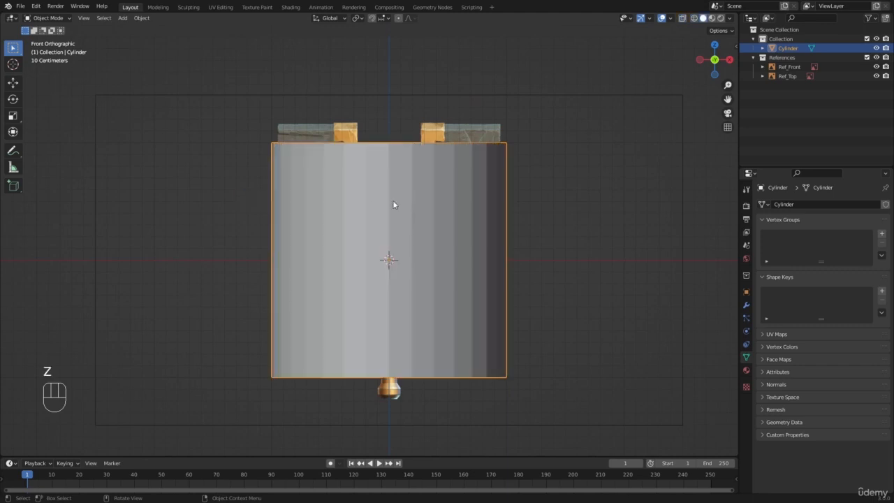
{"action": "middle_click_drag", "start_coordinate": [392, 200], "coordinate": [383, 235]}
{"action": "key", "text": "z"}
{"action": "left_click", "coordinate": [224, 232]}
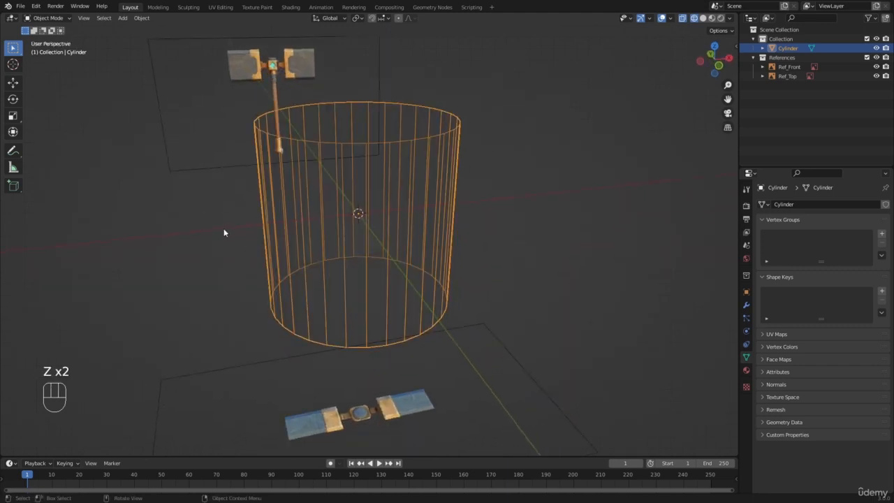
{"action": "key", "text": "KP_1"}
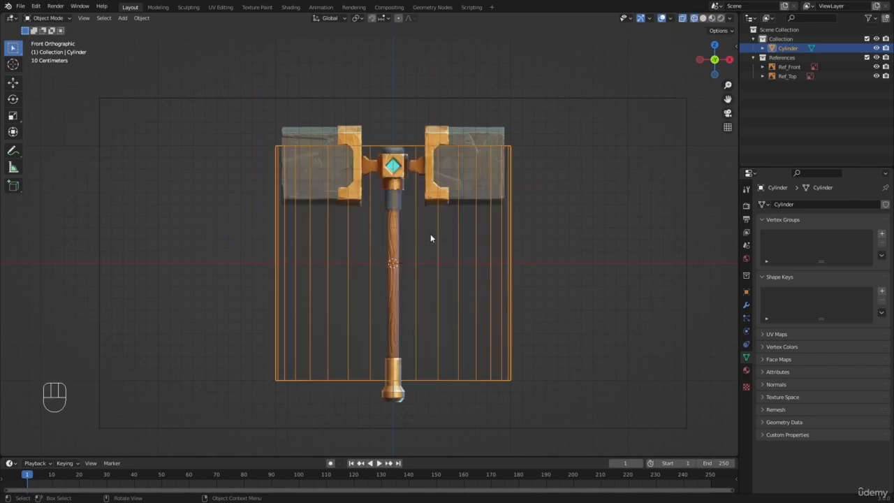
{"action": "key", "text": "z"}
{"action": "left_click", "coordinate": [727, 225]}
{"action": "middle_click_drag", "start_coordinate": [401, 218], "coordinate": [409, 250]}
{"action": "scroll", "coordinate": [409, 250], "scroll_direction": "down", "scroll_amount": 4}
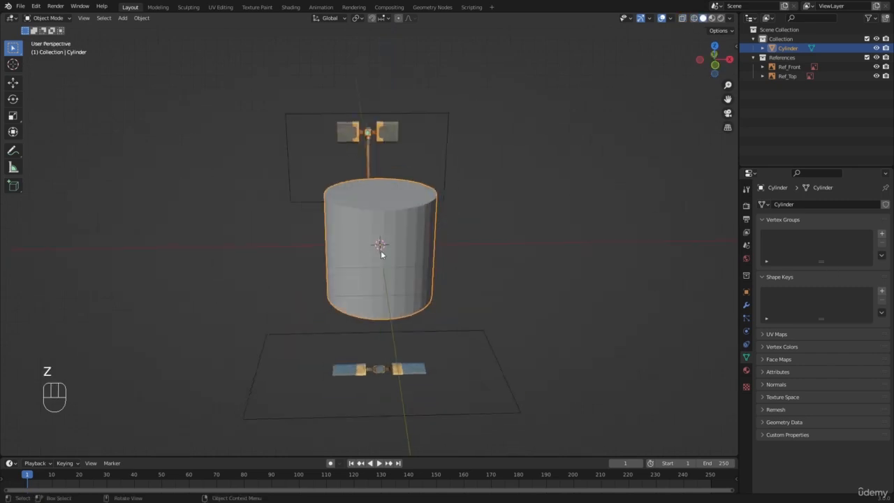
Return to the front view and display the cylinder in wireframe shading
{"action": "key", "text": "KP_1"}
{"action": "key", "text": "z"}
{"action": "scroll", "coordinate": [369, 255], "scroll_direction": "up", "scroll_amount": 4}
{"action": "key", "text": "z"}
{"action": "scroll", "coordinate": [367, 245], "scroll_direction": "up", "scroll_amount": 2}
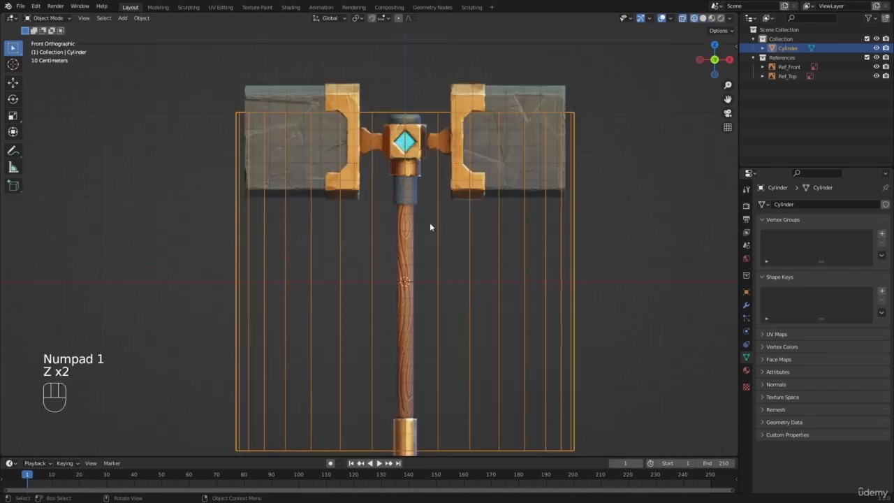
Scale the cylinder down uniformly by about 0.057 and again by about 0.849 to match the wooden handle's width
{"action": "key", "text": "s"}
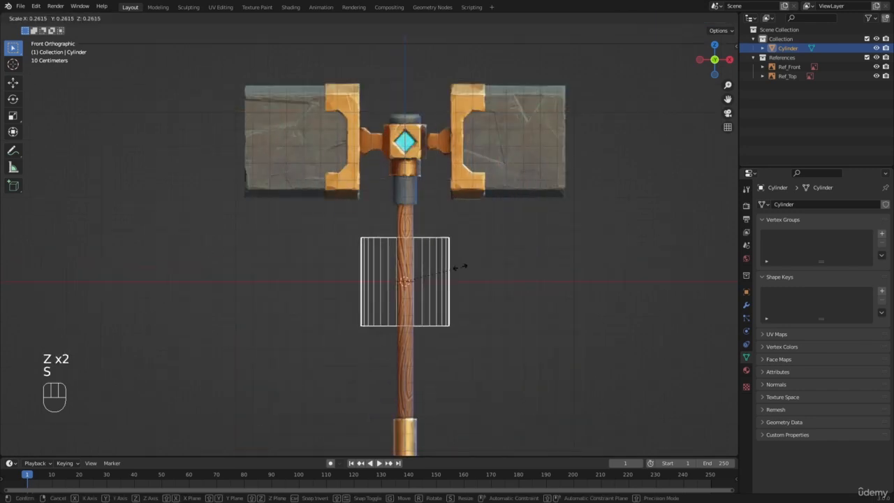
{"action": "left_click", "coordinate": [414, 277]}
{"action": "scroll", "coordinate": [500, 260], "scroll_direction": "up", "scroll_amount": 12}
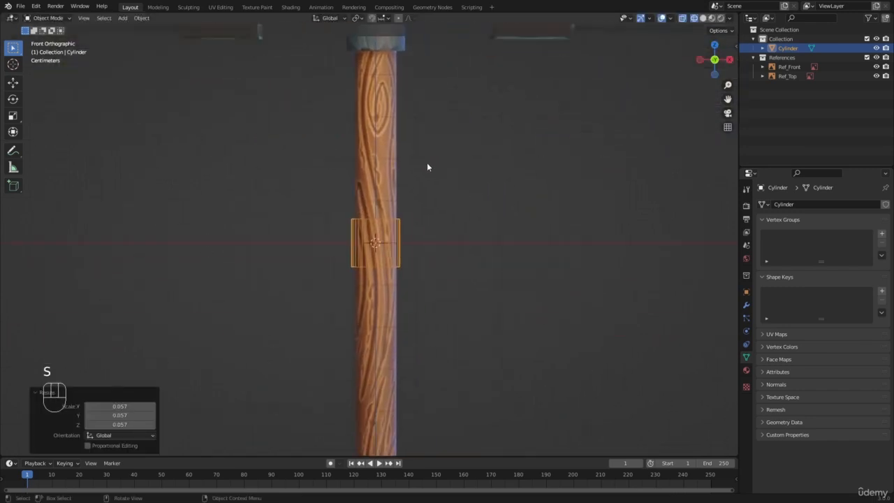
{"action": "key", "text": "s"}
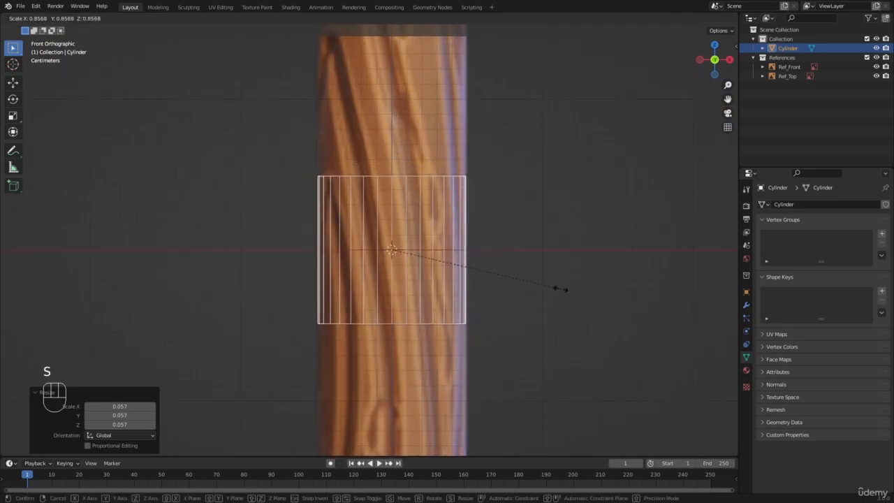
{"action": "left_click", "coordinate": [553, 291]}
{"action": "scroll", "coordinate": [456, 259], "scroll_direction": "down", "scroll_amount": 8}
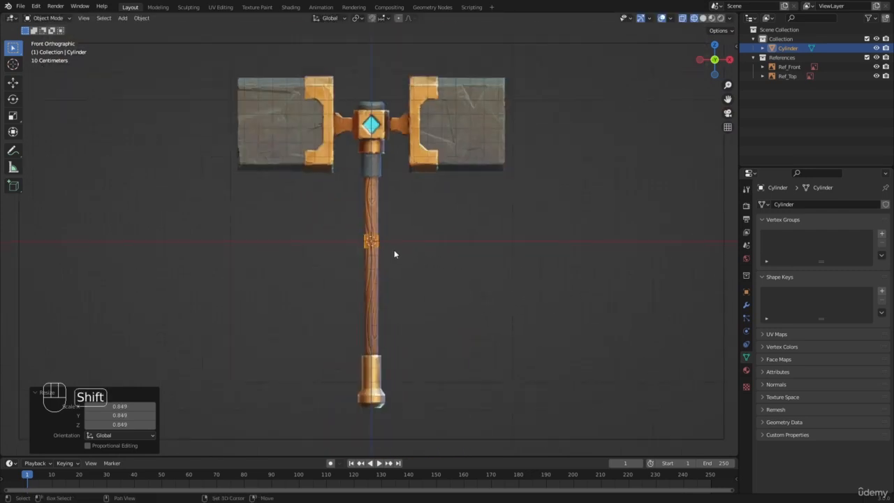
{"action": "scroll", "coordinate": [393, 250], "scroll_direction": "up", "scroll_amount": 8}
{"action": "middle_click_drag", "start_coordinate": [454, 144], "coordinate": [428, 235], "text": "shift"}
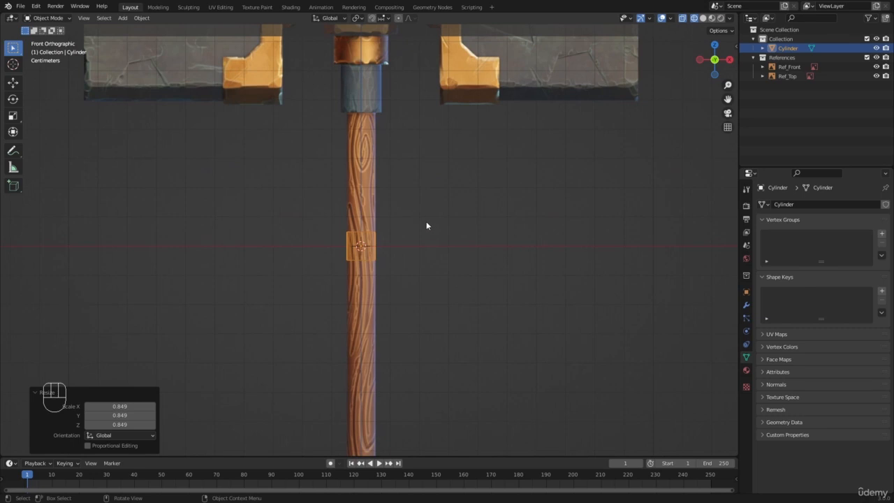
{"action": "scroll", "coordinate": [426, 225], "scroll_direction": "up", "scroll_amount": 1}
{"action": "scroll", "coordinate": [426, 225], "scroll_direction": "down", "scroll_amount": 2}
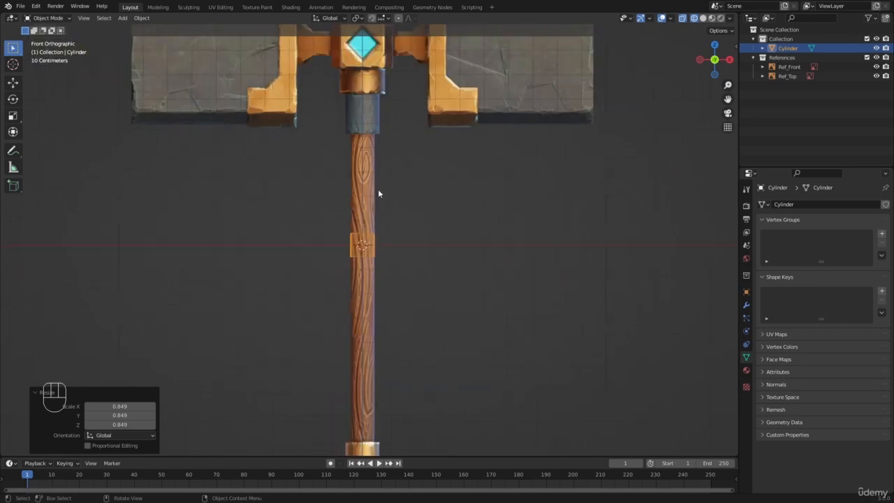
{"action": "scroll", "coordinate": [333, 213], "scroll_direction": "up", "scroll_amount": 3}
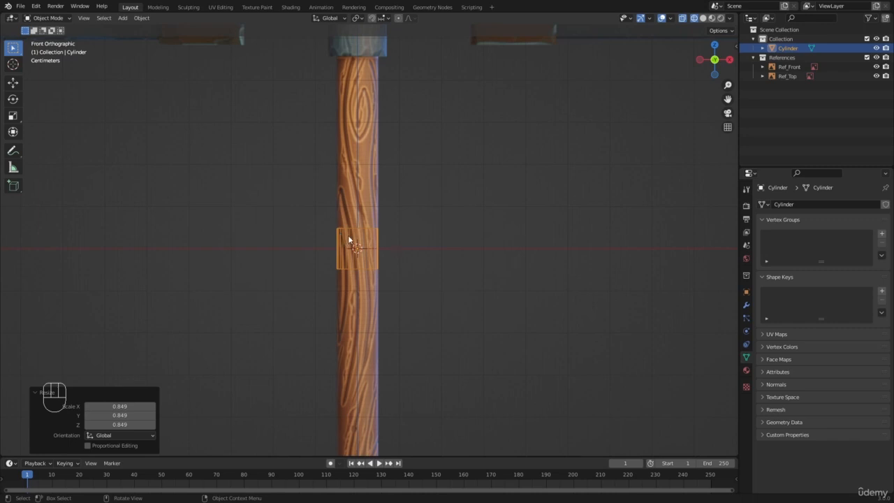
{"action": "scroll", "coordinate": [349, 239], "scroll_direction": "up", "scroll_amount": 1}
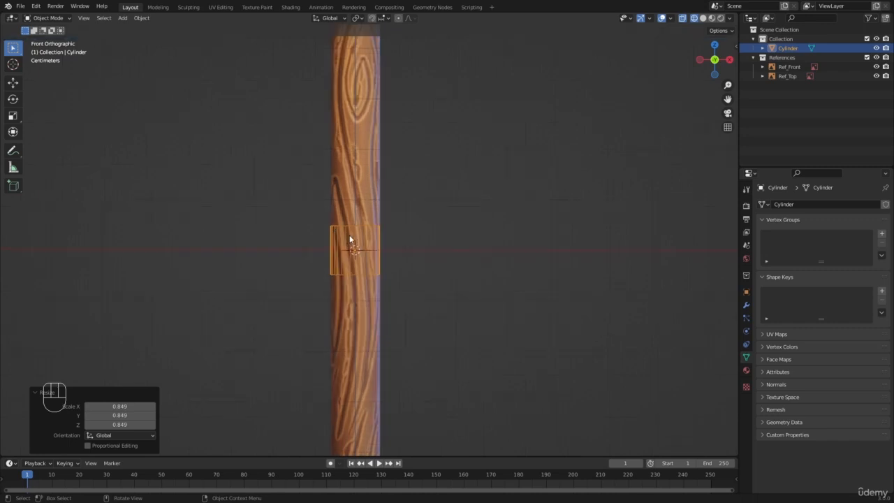
Switch the cylinder to Edit Mode and back to Object Mode
{"action": "left_click", "coordinate": [48, 17]}
{"action": "left_click", "coordinate": [47, 39]}
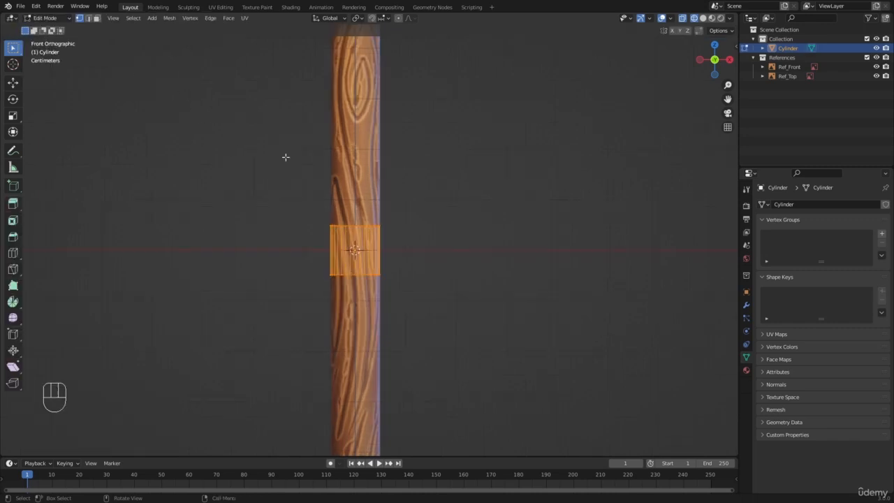
{"action": "scroll", "coordinate": [393, 211], "scroll_direction": "down", "scroll_amount": 6}
{"action": "scroll", "coordinate": [393, 211], "scroll_direction": "up", "scroll_amount": 3}
{"action": "left_click", "coordinate": [48, 18]}
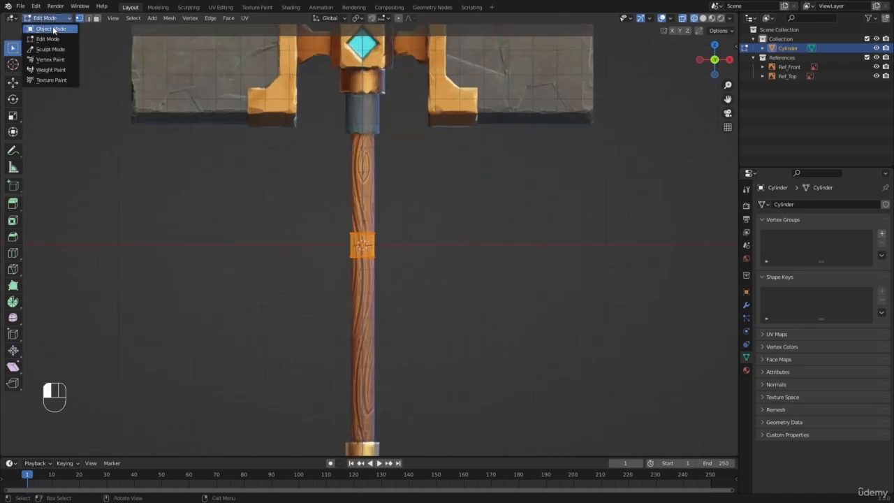
{"action": "left_click", "coordinate": [45, 29]}
Try to stretch the cylinder along the Z axis to the length of the wooden handle
{"action": "key", "text": "s"}
{"action": "key", "text": "z"}
{"action": "right_click", "coordinate": [673, 206]}
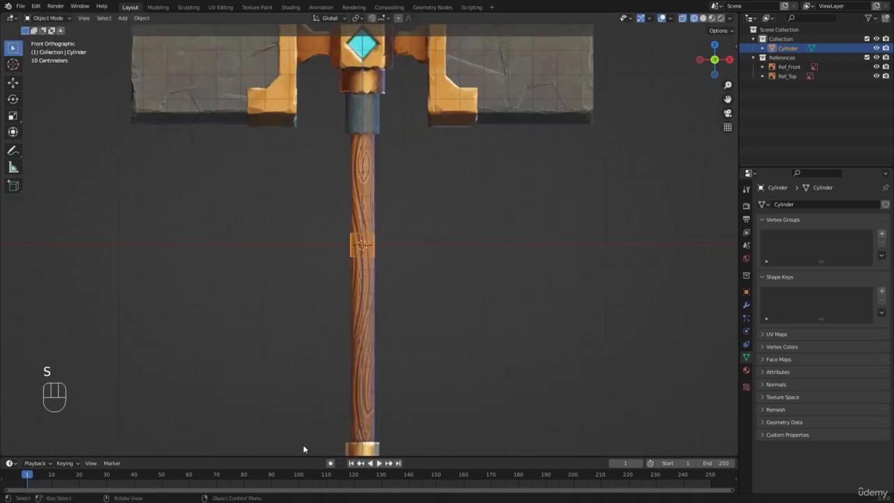
{"action": "scroll", "coordinate": [449, 300], "scroll_direction": "down", "scroll_amount": 1}
{"action": "key", "text": "s"}
{"action": "key", "text": "z"}
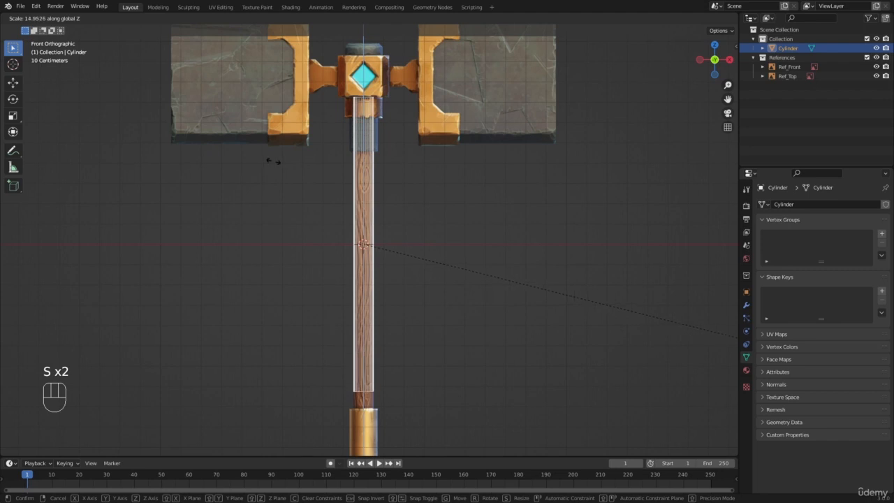
{"action": "right_click", "coordinate": [275, 155]}
Enter Edit Mode on the small cylinder over the wooden handle
{"action": "scroll", "coordinate": [279, 118], "scroll_direction": "down", "scroll_amount": 2}
{"action": "middle_click_drag", "start_coordinate": [279, 119], "coordinate": [297, 153], "text": "shift"}
{"action": "scroll", "coordinate": [297, 157], "scroll_direction": "up", "scroll_amount": 3}
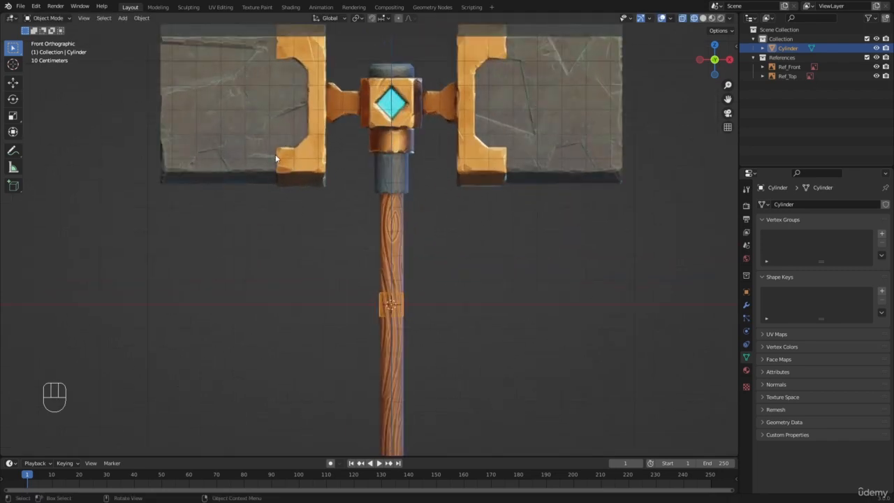
{"action": "scroll", "coordinate": [429, 309], "scroll_direction": "down", "scroll_amount": 2}
{"action": "scroll", "coordinate": [429, 315], "scroll_direction": "down", "scroll_amount": 2}
{"action": "scroll", "coordinate": [418, 270], "scroll_direction": "up", "scroll_amount": 4}
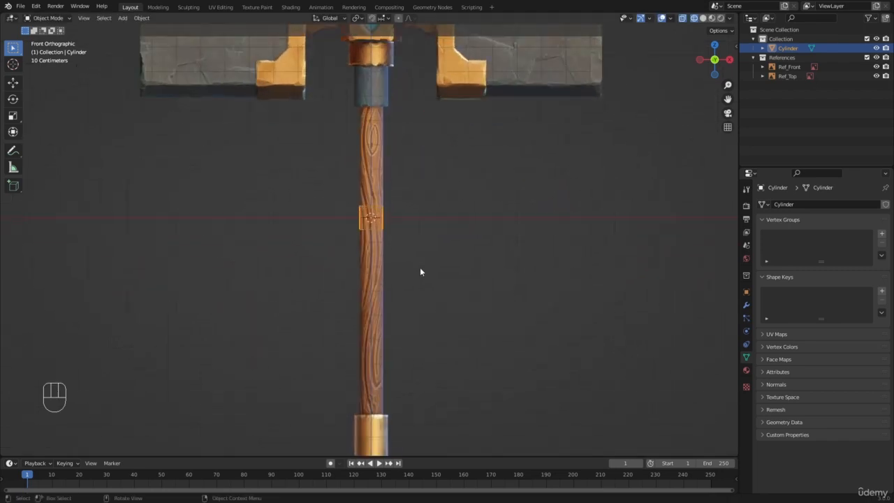
{"action": "scroll", "coordinate": [396, 208], "scroll_direction": "up", "scroll_amount": 2}
{"action": "key", "text": "Tab"}
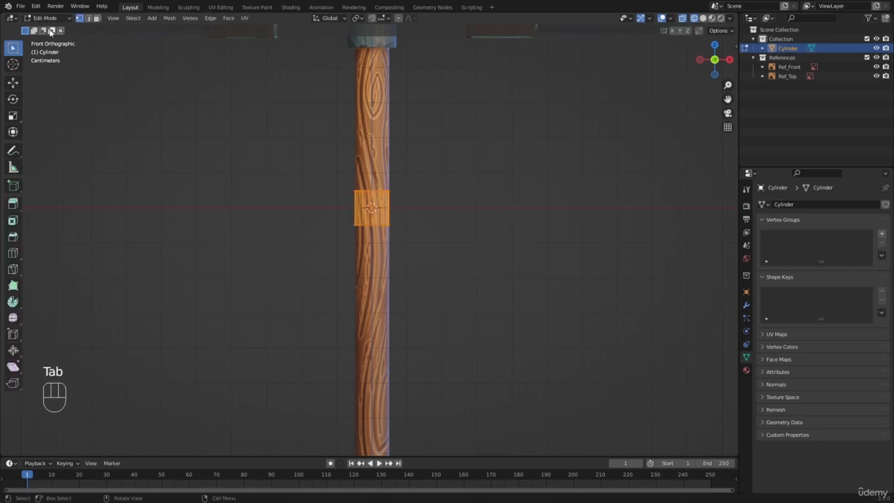
Deselect all vertices of the cylinder and try to start a box selection in the front view
{"action": "left_click", "coordinate": [44, 18]}
{"action": "left_click", "coordinate": [39, 40]}
{"action": "scroll", "coordinate": [279, 253], "scroll_direction": "up", "scroll_amount": 3}
{"action": "middle_click_drag", "start_coordinate": [349, 142], "coordinate": [324, 254], "text": "shift"}
{"action": "key", "text": "a"}
{"action": "key", "text": "a"}
{"action": "key", "text": "b"}
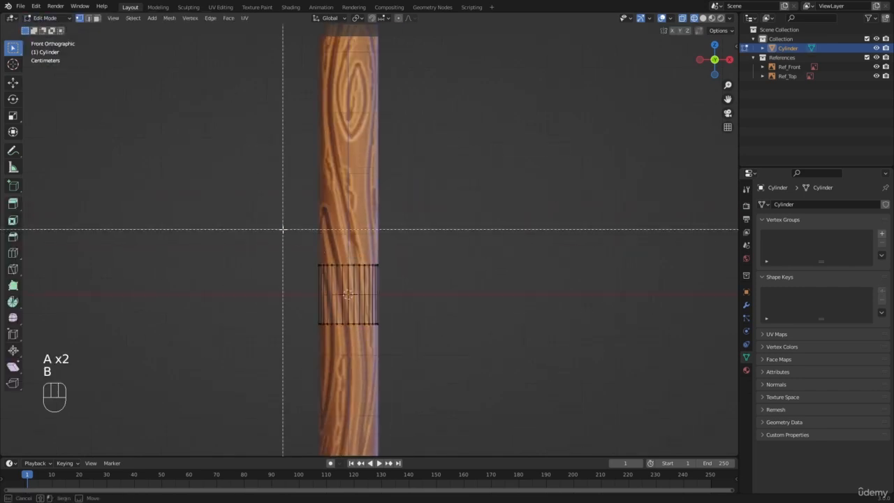
{"action": "right_click", "coordinate": [283, 229]}
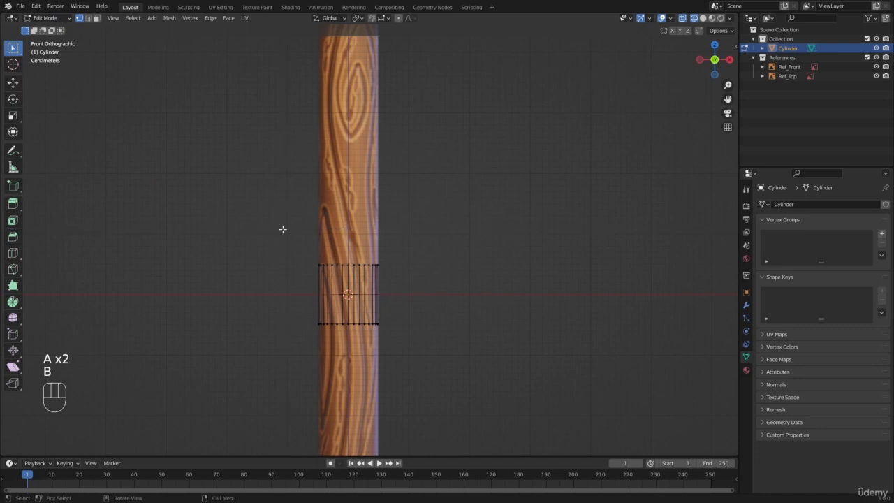
{"action": "scroll", "coordinate": [421, 277], "scroll_direction": "up", "scroll_amount": 1}
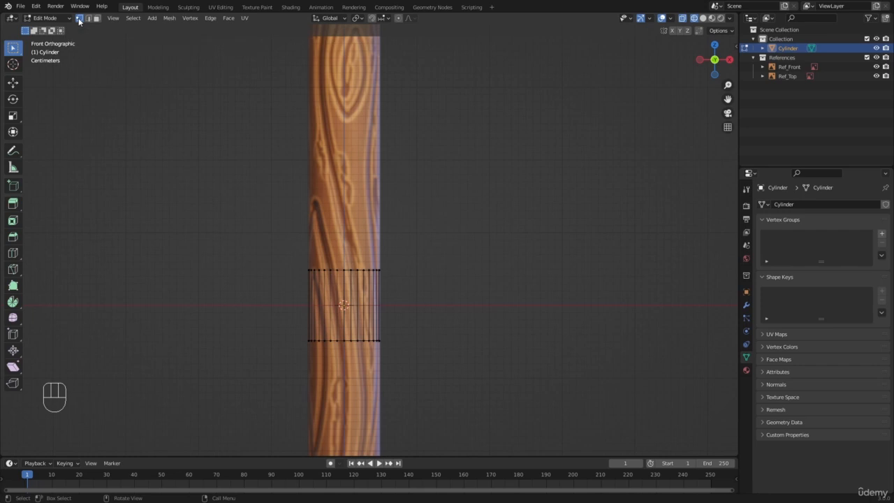
Cycle the cylinder's mesh selection between vertex, edge and face modes
{"action": "key", "text": "1"}
{"action": "key", "text": "2"}
{"action": "key", "text": "3"}
{"action": "key", "text": "2"}
{"action": "key", "text": "3"}
{"action": "key", "text": "1"}
{"action": "key", "text": "2"}
{"action": "key", "text": "3"}
Show the cylinder in solid shading in perspective and pick an edge on its side in edge select mode
{"action": "mouse_move", "coordinate": [325, 296]}
{"action": "middle_mouse_down"}
{"action": "mouse_move", "coordinate": [331, 307]}
{"action": "mouse_move", "coordinate": [342, 300]}
{"action": "middle_mouse_up"}
{"action": "key", "text": "z"}
{"action": "key", "text": "1"}
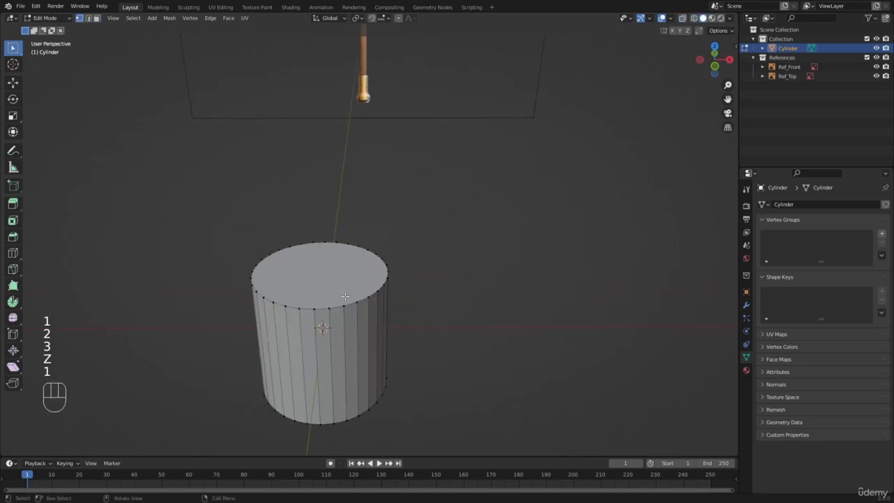
{"action": "key", "text": "2"}
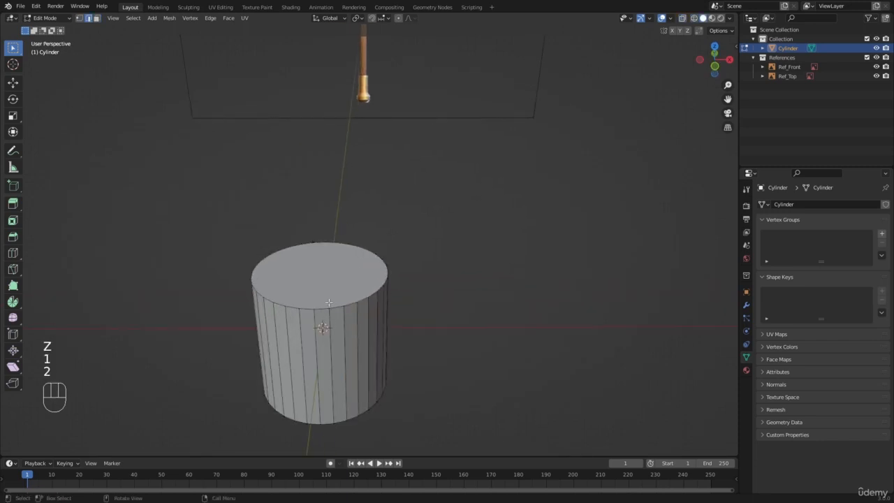
{"action": "left_click", "coordinate": [356, 349]}
Switch to face select mode and pick several side faces of the cylinder one by one, followed by its top face
{"action": "key", "text": "3"}
{"action": "left_click", "coordinate": [337, 353]}
{"action": "left_click", "coordinate": [350, 348]}
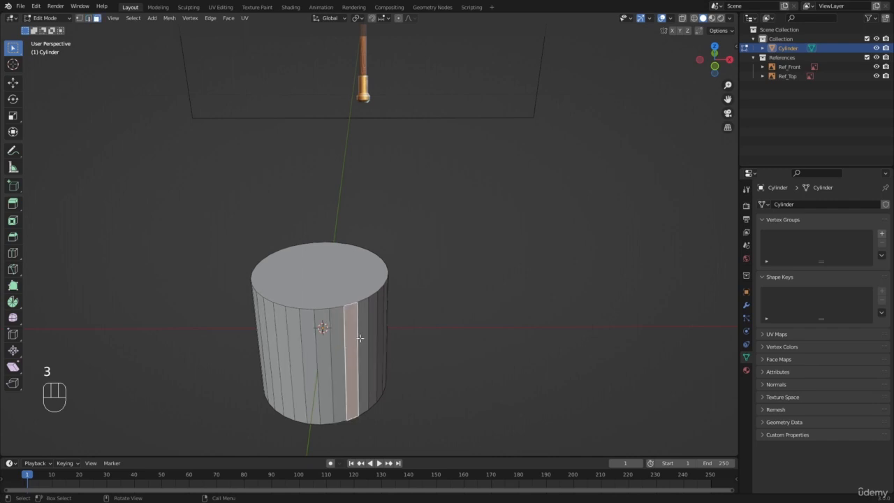
{"action": "left_click", "coordinate": [361, 335]}
{"action": "left_click", "coordinate": [353, 293]}
{"action": "scroll", "coordinate": [352, 293], "scroll_direction": "down", "scroll_amount": 3}
{"action": "scroll", "coordinate": [352, 294], "scroll_direction": "up", "scroll_amount": 2}
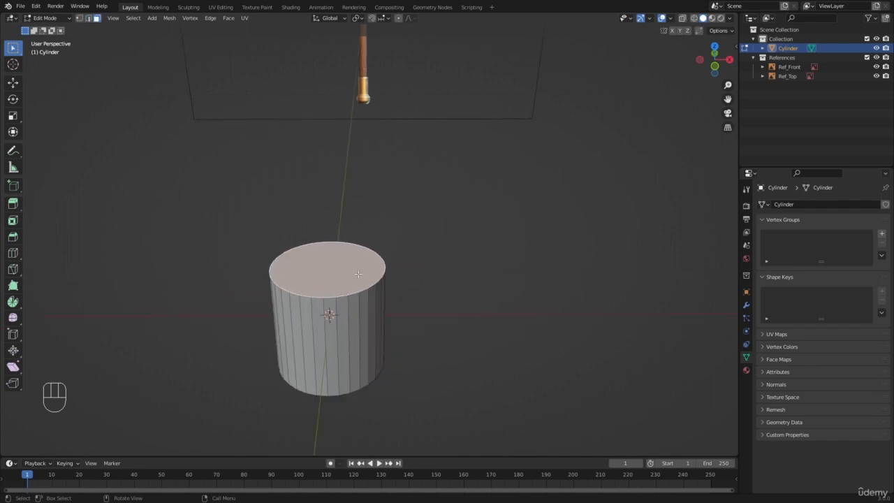
{"action": "scroll", "coordinate": [358, 276], "scroll_direction": "down", "scroll_amount": 4}
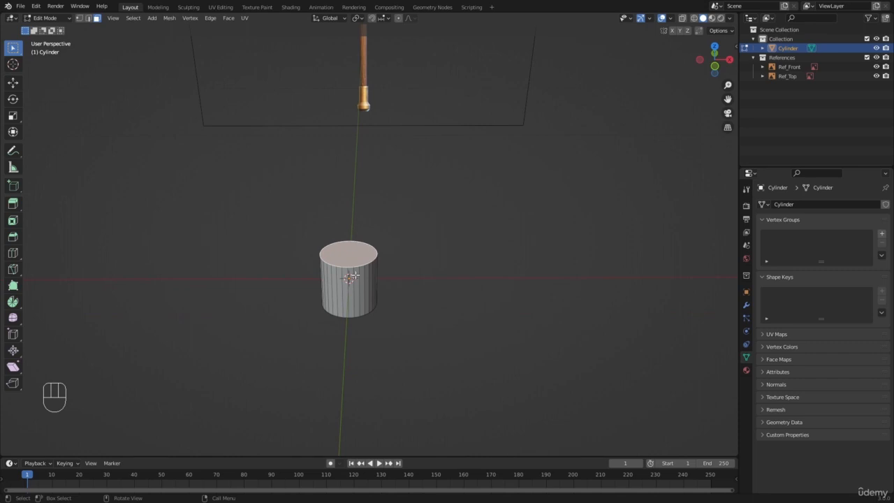
Return to the front view in wireframe, switch to vertex select mode and deselect all of the cylinder's vertices
{"action": "key", "text": "KP_1"}
{"action": "scroll", "coordinate": [349, 275], "scroll_direction": "up", "scroll_amount": 7}
{"action": "key", "text": "z"}
{"action": "left_click", "coordinate": [190, 273]}
{"action": "scroll", "coordinate": [315, 274], "scroll_direction": "down", "scroll_amount": 5}
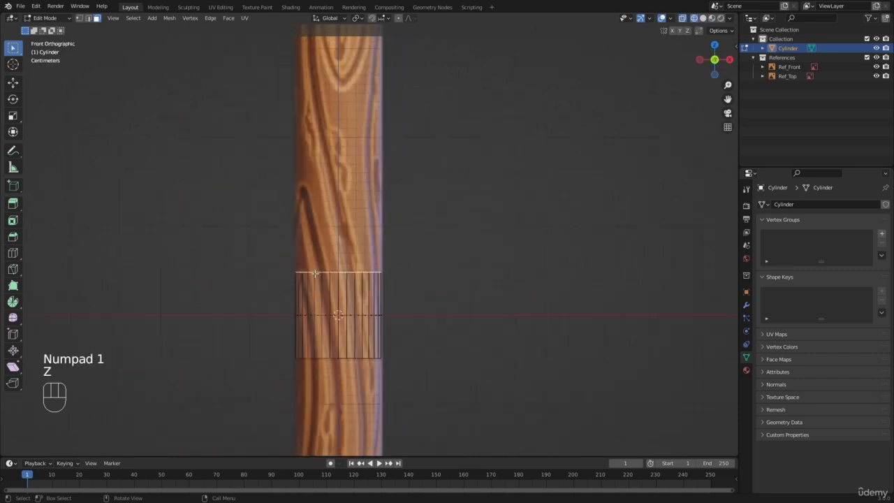
{"action": "middle_click_drag", "start_coordinate": [302, 227], "coordinate": [311, 319], "text": "shift"}
{"action": "scroll", "coordinate": [330, 305], "scroll_direction": "down", "scroll_amount": 5}
{"action": "scroll", "coordinate": [332, 300], "scroll_direction": "up", "scroll_amount": 3}
{"action": "key", "text": "1"}
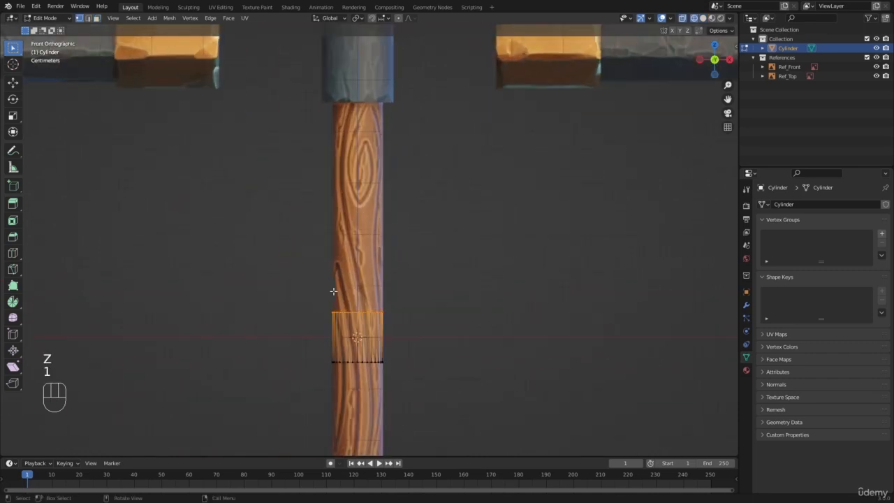
{"action": "key", "text": "a"}
{"action": "key", "text": "a"}
Box-select the ring of vertices at the cylinder's top end
{"action": "scroll", "coordinate": [328, 286], "scroll_direction": "up", "scroll_amount": 2}
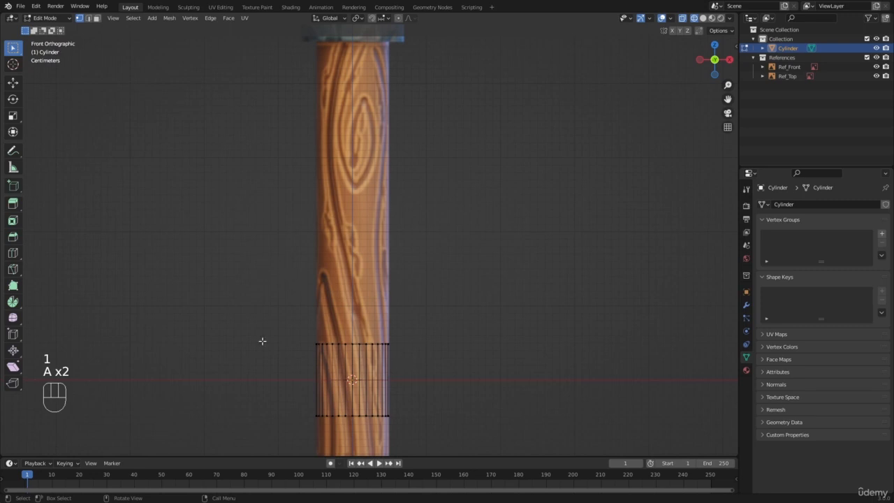
{"action": "key", "text": "b"}
{"action": "left_click_drag", "start_coordinate": [258, 286], "coordinate": [486, 382]}
{"action": "scroll", "coordinate": [476, 370], "scroll_direction": "down", "scroll_amount": 3}
{"action": "scroll", "coordinate": [462, 362], "scroll_direction": "up", "scroll_amount": 2}
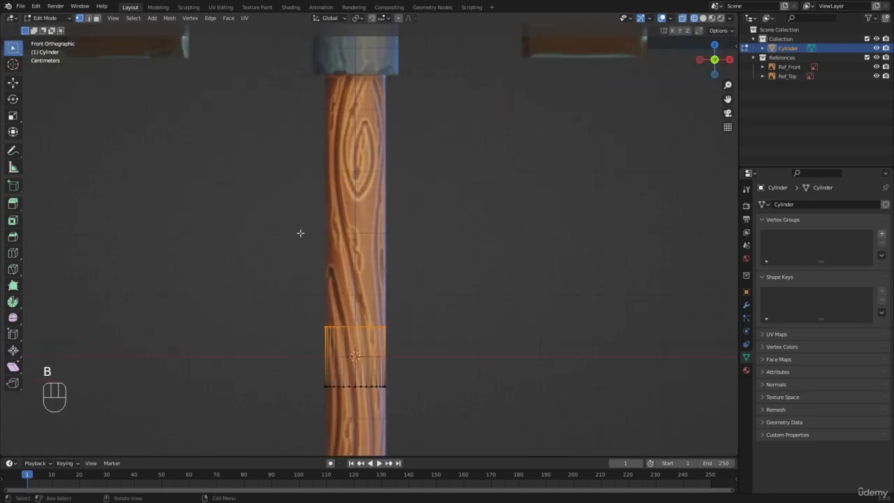
{"action": "key", "text": "b"}
{"action": "left_click_drag", "start_coordinate": [255, 173], "coordinate": [420, 346]}
{"action": "scroll", "coordinate": [406, 328], "scroll_direction": "down", "scroll_amount": 3}
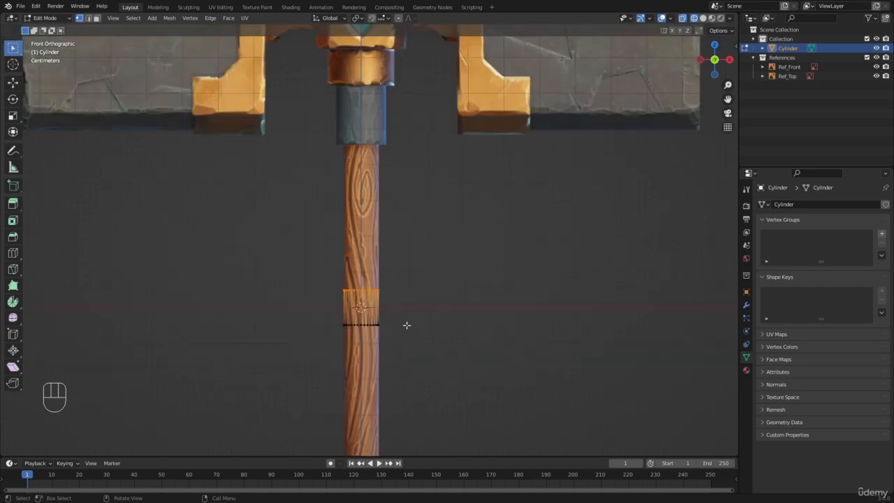
Move the top vertices up along Z by about 0.406 m to the upper end of the wooden handle in the reference
{"action": "key", "text": "g"}
{"action": "key", "text": "z"}
{"action": "left_click", "coordinate": [405, 278]}
{"action": "key", "text": "g"}
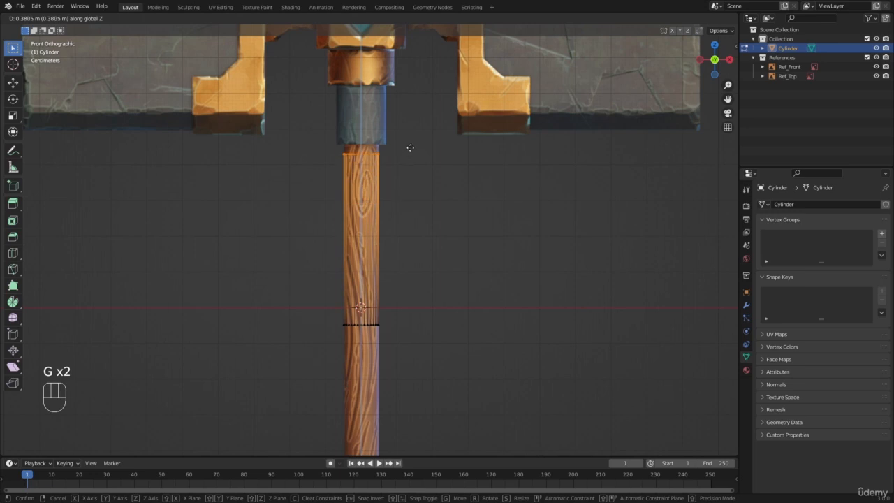
{"action": "key", "text": "shift"}
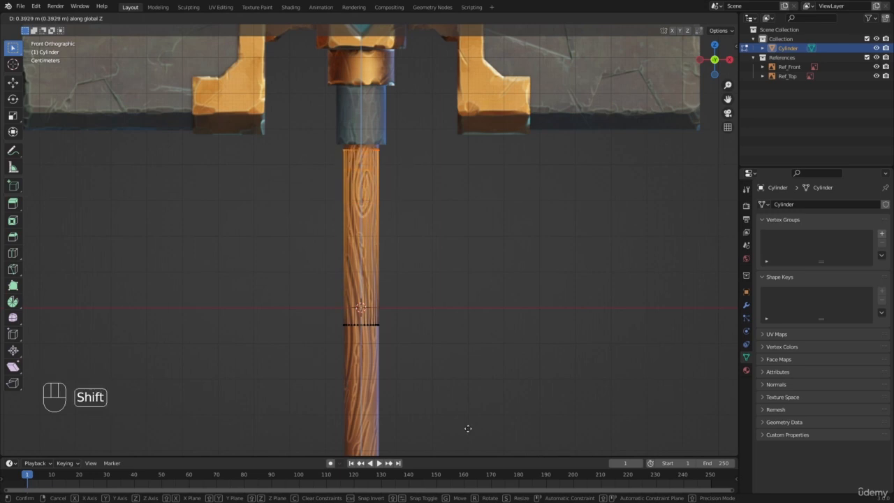
{"action": "left_click", "coordinate": [480, 386]}
Clear the selection and box-select the ring of vertices at the cylinder's bottom end
{"action": "key", "text": "a"}
{"action": "key", "text": "a"}
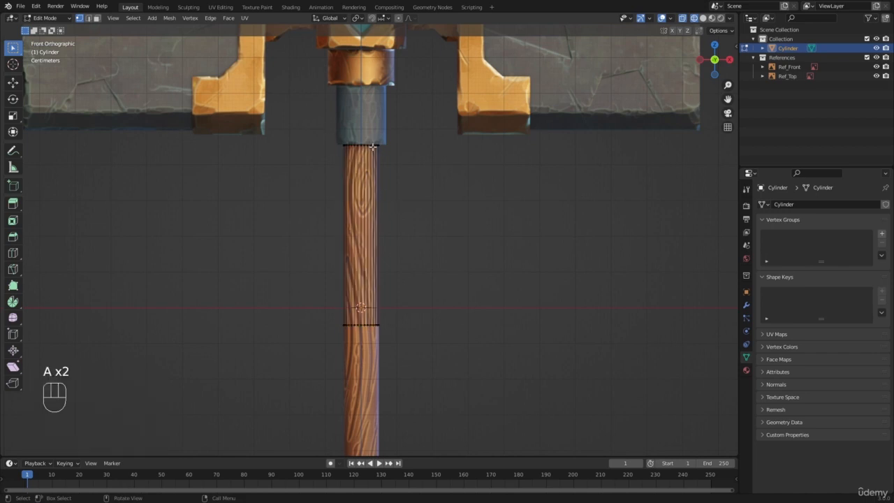
{"action": "scroll", "coordinate": [388, 156], "scroll_direction": "down", "scroll_amount": 3}
{"action": "middle_click_drag", "start_coordinate": [389, 286], "coordinate": [405, 204], "text": "shift"}
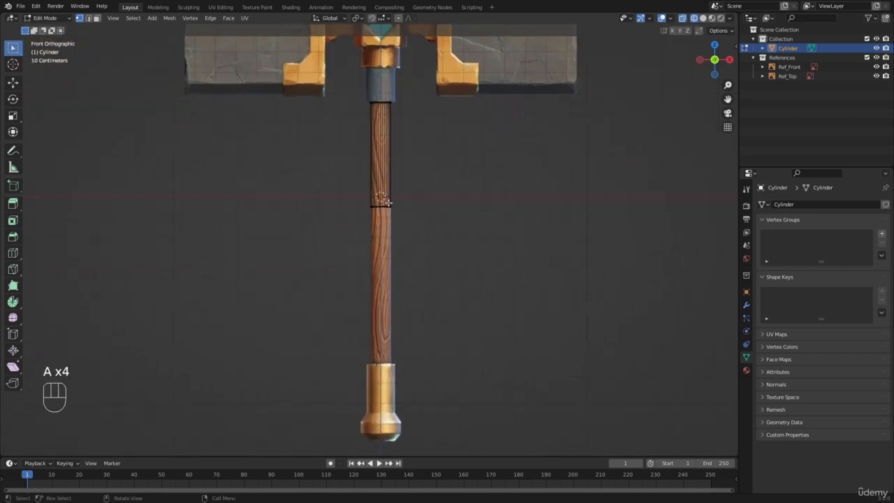
{"action": "key", "text": "b"}
{"action": "left_click_drag", "start_coordinate": [349, 189], "coordinate": [411, 226]}
{"action": "scroll", "coordinate": [409, 221], "scroll_direction": "up", "scroll_amount": 3}
{"action": "key", "text": "b"}
{"action": "left_click_drag", "start_coordinate": [350, 147], "coordinate": [485, 241]}
{"action": "scroll", "coordinate": [443, 193], "scroll_direction": "down", "scroll_amount": 4}
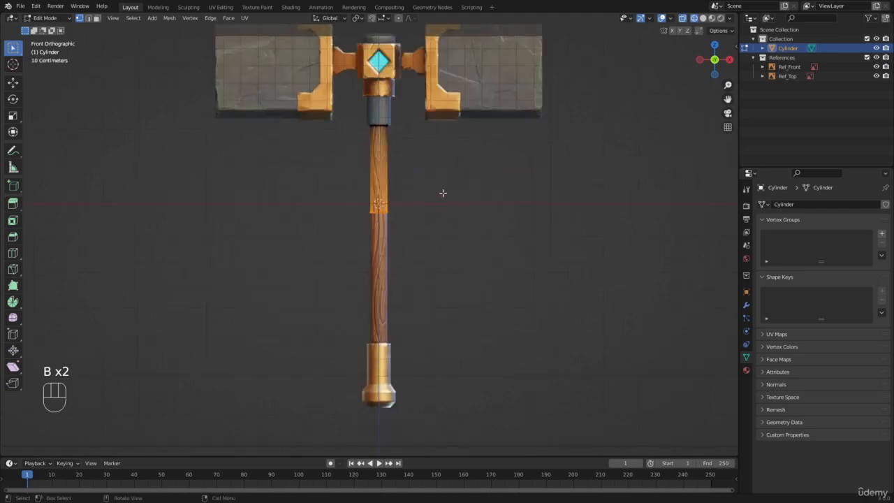
Move the bottom vertices down along Z by about 0.759 m to the top edge of the golden pommel
{"action": "key", "text": "g"}
{"action": "key", "text": "z"}
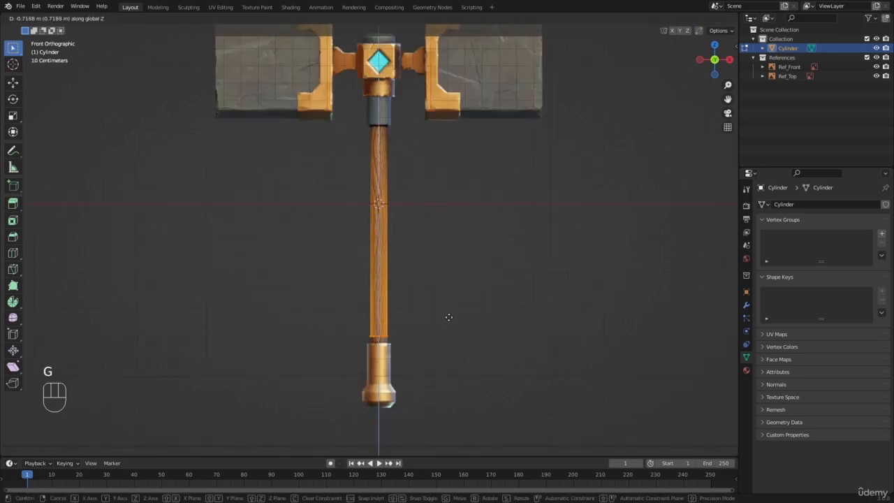
{"action": "key", "text": "shift"}
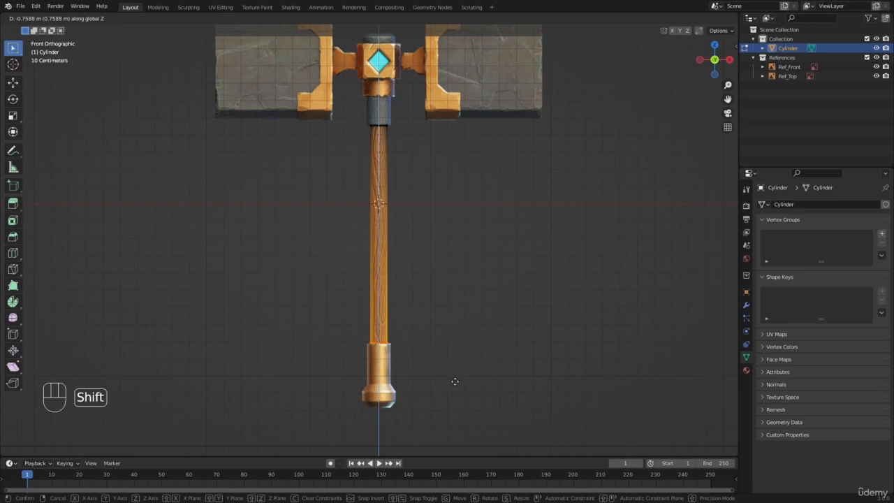
{"action": "left_click", "coordinate": [454, 381]}
{"action": "scroll", "coordinate": [408, 334], "scroll_direction": "up", "scroll_amount": 2}
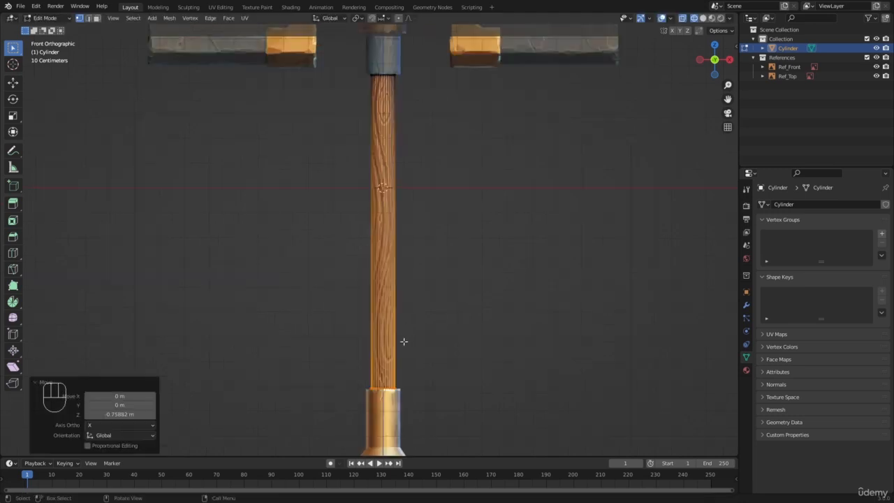
{"action": "middle_click_drag", "start_coordinate": [398, 351], "coordinate": [419, 384], "text": "shift"}
{"action": "scroll", "coordinate": [411, 248], "scroll_direction": "up", "scroll_amount": 4}
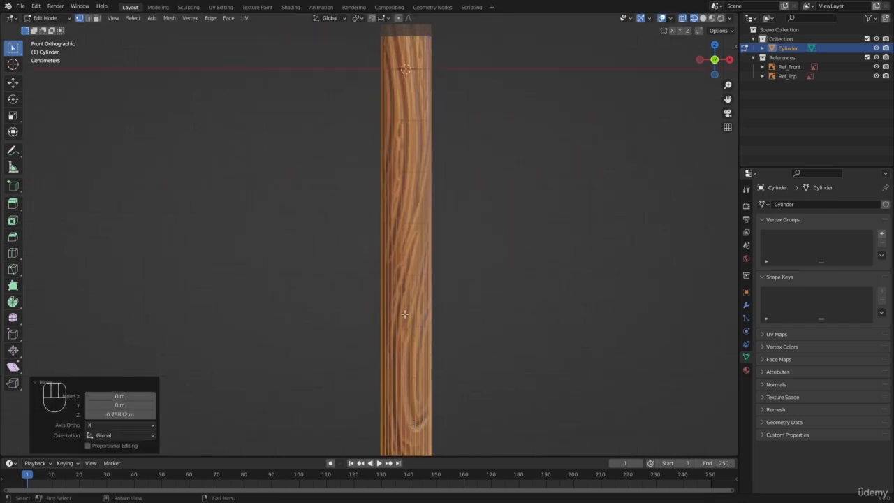
{"action": "scroll", "coordinate": [388, 251], "scroll_direction": "down", "scroll_amount": 6}
{"action": "middle_click_drag", "start_coordinate": [375, 218], "coordinate": [370, 254], "text": "shift"}
{"action": "scroll", "coordinate": [371, 253], "scroll_direction": "up", "scroll_amount": 2}
Return to Object Mode with solid shading and select the finished handle cylinder in a perspective view
{"action": "key", "text": "Tab"}
{"action": "key", "text": "z"}
{"action": "key", "text": "a"}
{"action": "key", "text": "a"}
{"action": "scroll", "coordinate": [353, 181], "scroll_direction": "down", "scroll_amount": 3}
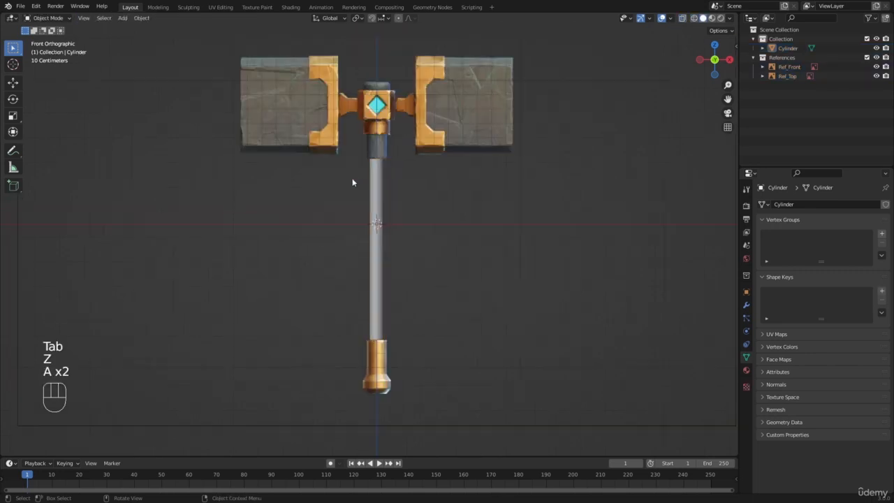
{"action": "mouse_move", "coordinate": [354, 181]}
{"action": "middle_mouse_down"}
{"action": "mouse_move", "coordinate": [388, 230]}
{"action": "mouse_move", "coordinate": [370, 264]}
{"action": "middle_mouse_up"}
{"action": "scroll", "coordinate": [359, 264], "scroll_direction": "up", "scroll_amount": 4}
{"action": "left_click", "coordinate": [359, 267]}
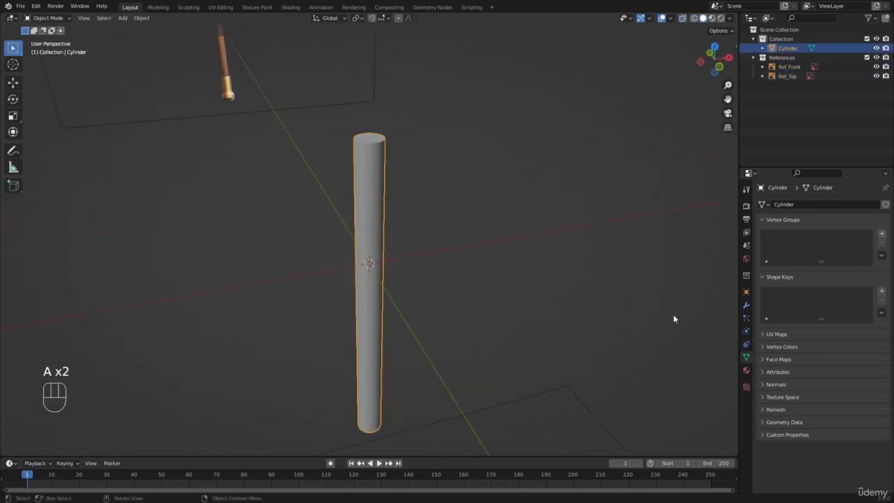
Apply the scale of the handle cylinder
{"action": "left_click", "coordinate": [463, 224]}
{"action": "left_click", "coordinate": [361, 187]}
{"action": "key", "text": "ctrl+a"}
{"action": "left_click", "coordinate": [351, 181]}
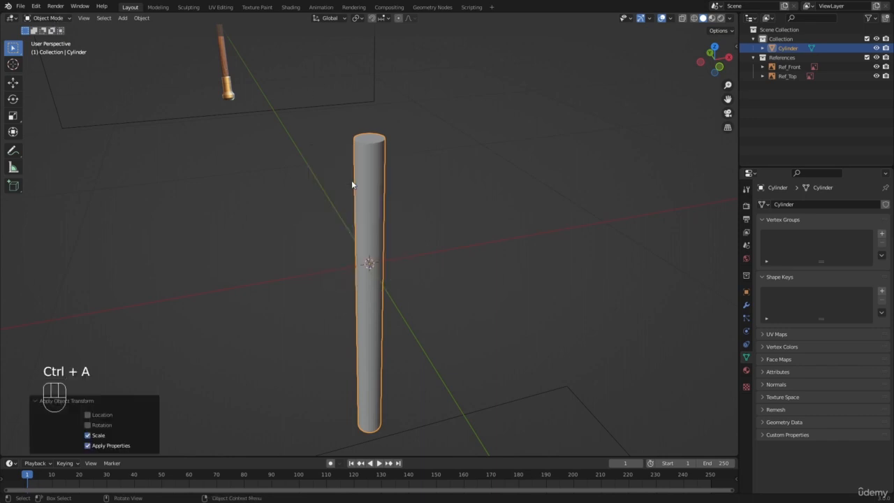
{"action": "left_click", "coordinate": [444, 196]}
{"action": "scroll", "coordinate": [444, 197], "scroll_direction": "down", "scroll_amount": 3}
{"action": "scroll", "coordinate": [340, 210], "scroll_direction": "up", "scroll_amount": 1}
{"action": "key", "text": "shift+a"}
{"action": "mouse_move", "coordinate": [339, 210]}
{"action": "left_click", "coordinate": [388, 222]}
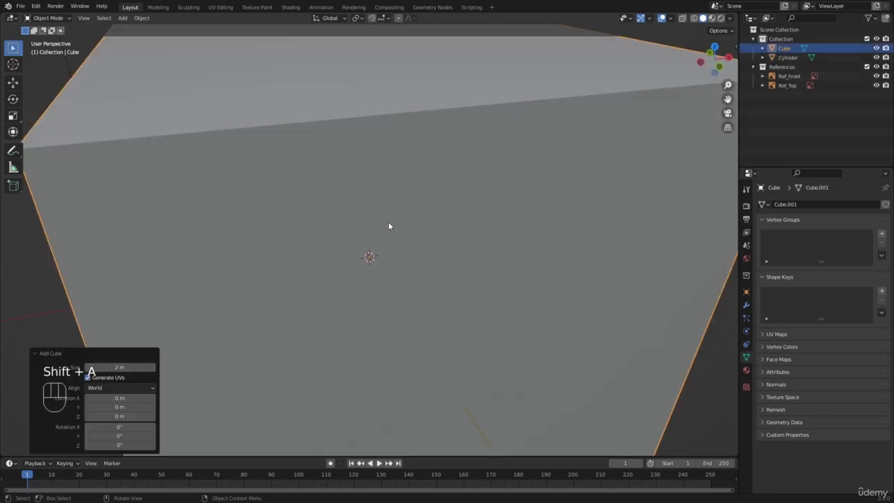
{"action": "key", "text": "x"}
Add a cube, scale it down uniformly and move it about 1.53 m along the negative X axis beside the handle
{"action": "key", "text": "shift+a"}
{"action": "mouse_move", "coordinate": [401, 230]}
{"action": "left_click", "coordinate": [455, 238]}
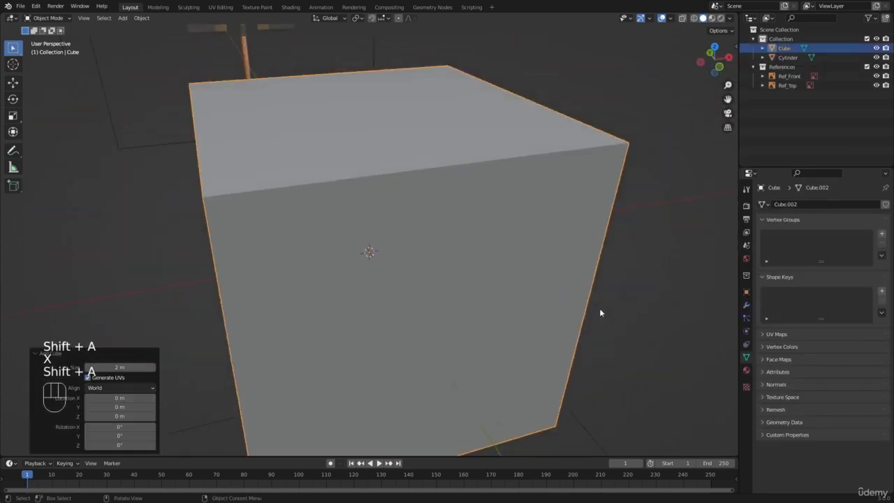
{"action": "key", "text": "s"}
{"action": "left_click", "coordinate": [349, 284]}
{"action": "key", "text": "g"}
{"action": "key", "text": "x"}
{"action": "left_click", "coordinate": [128, 314]}
Duplicate the small cube and place the copy along the X axis between the original and the handle
{"action": "key", "text": "shift+d"}
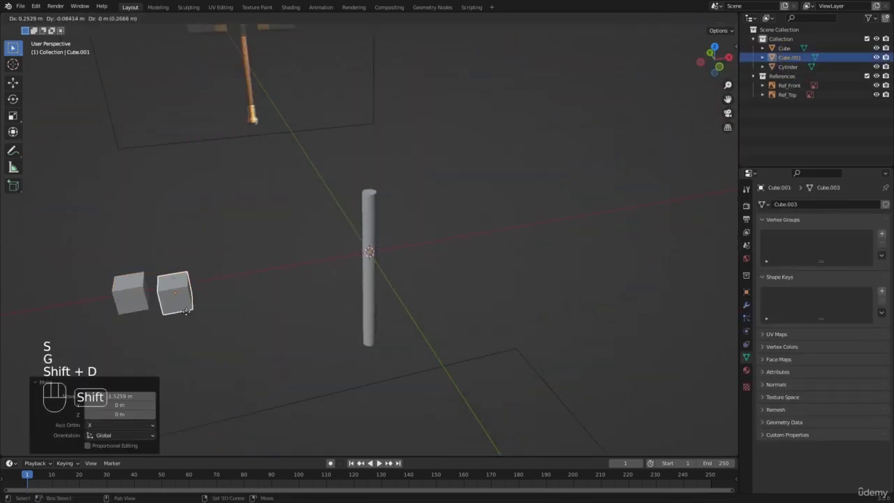
{"action": "key", "text": "x"}
{"action": "left_click", "coordinate": [218, 305]}
{"action": "middle_click_drag", "start_coordinate": [222, 304], "coordinate": [366, 275], "text": "shift"}
{"action": "scroll", "coordinate": [398, 259], "scroll_direction": "up", "scroll_amount": 3}
Select both cubes and stretch them along Z by a factor of about 5.09 into tall boxes
{"action": "key", "text": "a"}
{"action": "key", "text": "a"}
{"action": "left_click", "coordinate": [243, 272]}
{"action": "key", "text": "s"}
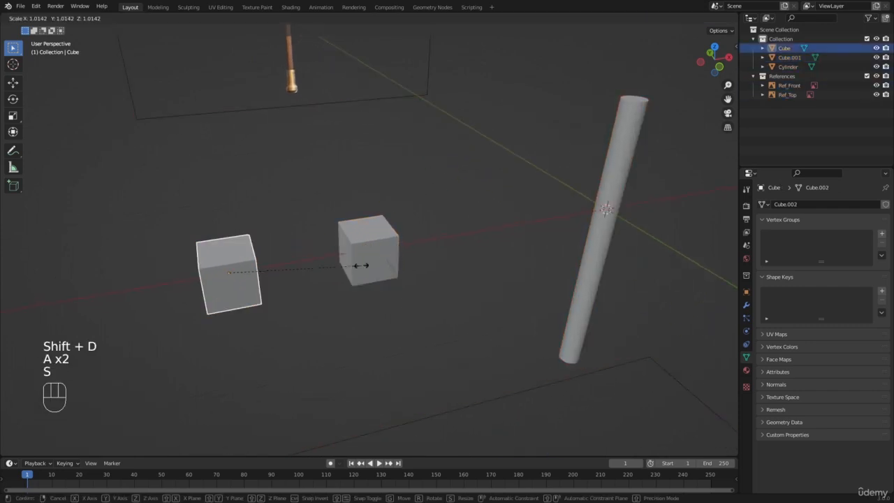
{"action": "left_click", "coordinate": [361, 265]}
{"action": "left_click", "coordinate": [387, 261], "text": "shift"}
{"action": "key", "text": "s"}
{"action": "key", "text": "z"}
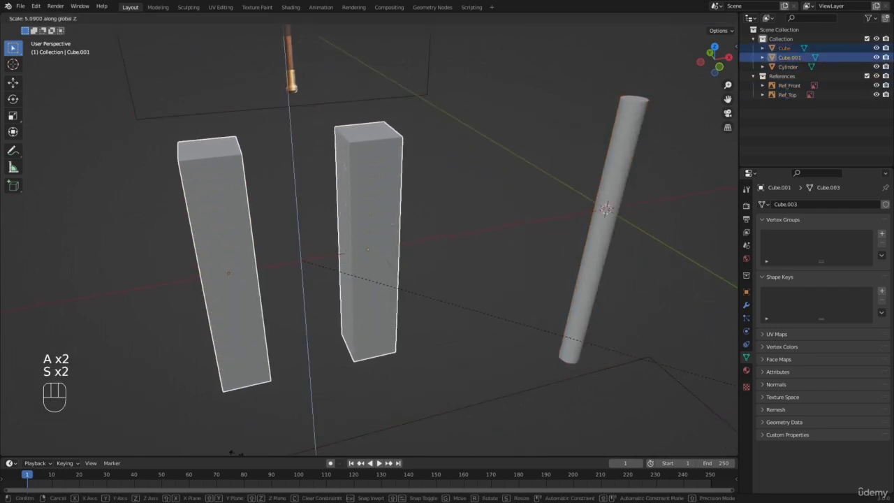
{"action": "left_click", "coordinate": [236, 453]}
{"action": "key", "text": "a"}
{"action": "key", "text": "a"}
Add a Bevel modifier to the original tall box farther from the handle and increase its segment count
{"action": "scroll", "coordinate": [307, 280], "scroll_direction": "down", "scroll_amount": 2}
{"action": "scroll", "coordinate": [305, 282], "scroll_direction": "up", "scroll_amount": 1}
{"action": "middle_click_drag", "start_coordinate": [304, 282], "coordinate": [344, 276]}
{"action": "scroll", "coordinate": [335, 272], "scroll_direction": "up", "scroll_amount": 1}
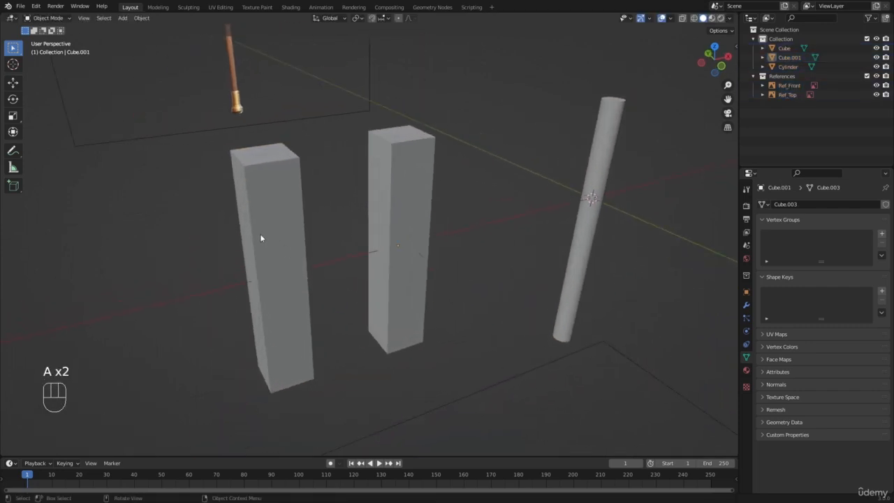
{"action": "scroll", "coordinate": [372, 187], "scroll_direction": "up", "scroll_amount": 1}
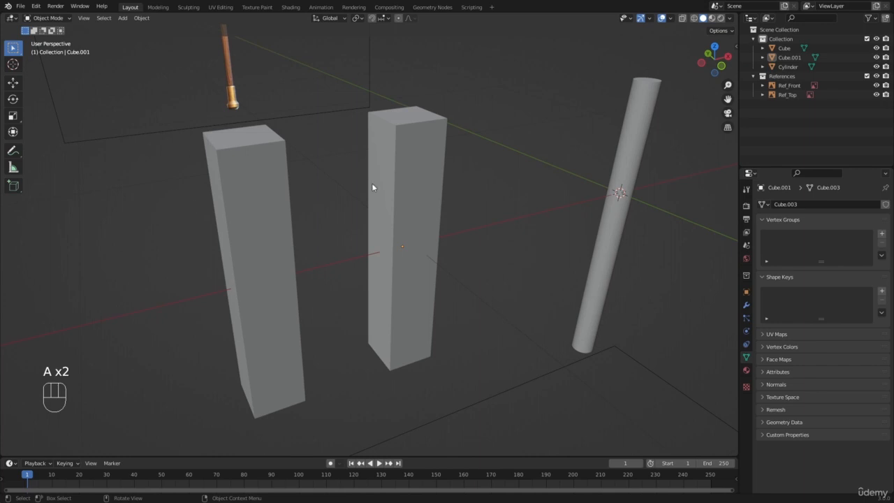
{"action": "left_click", "coordinate": [261, 239]}
{"action": "left_click", "coordinate": [746, 305]}
{"action": "left_click", "coordinate": [800, 203]}
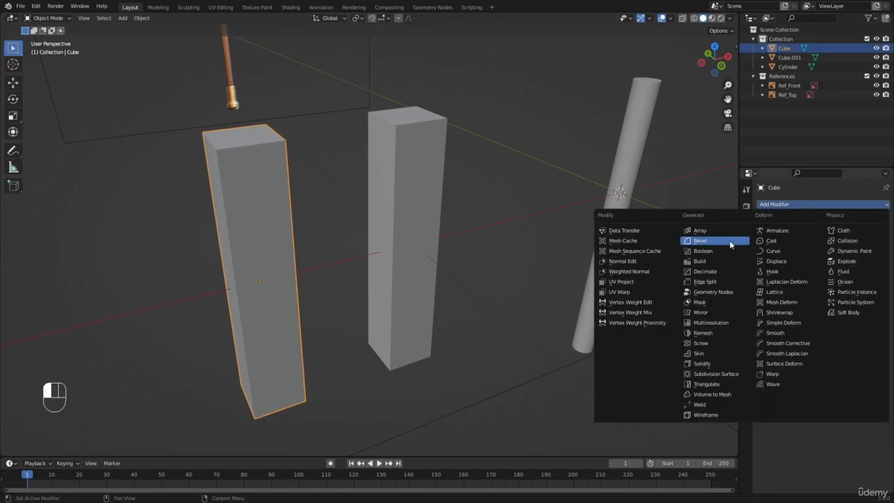
{"action": "left_click", "coordinate": [724, 241]}
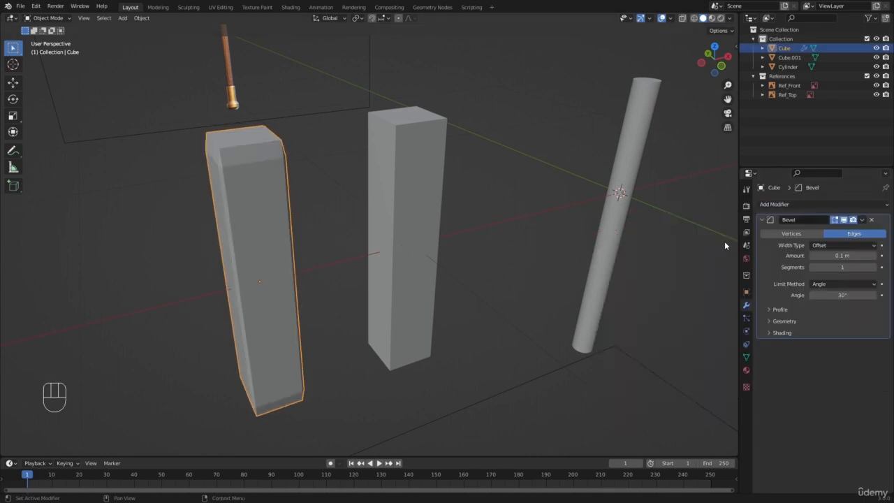
{"action": "left_click", "coordinate": [873, 268]}
{"action": "left_click", "coordinate": [873, 268]}
{"action": "left_click", "coordinate": [873, 267]}
Add a Bevel modifier with 4 segments to the tall box nearer the handle
{"action": "left_click", "coordinate": [386, 214]}
{"action": "left_click", "coordinate": [782, 205]}
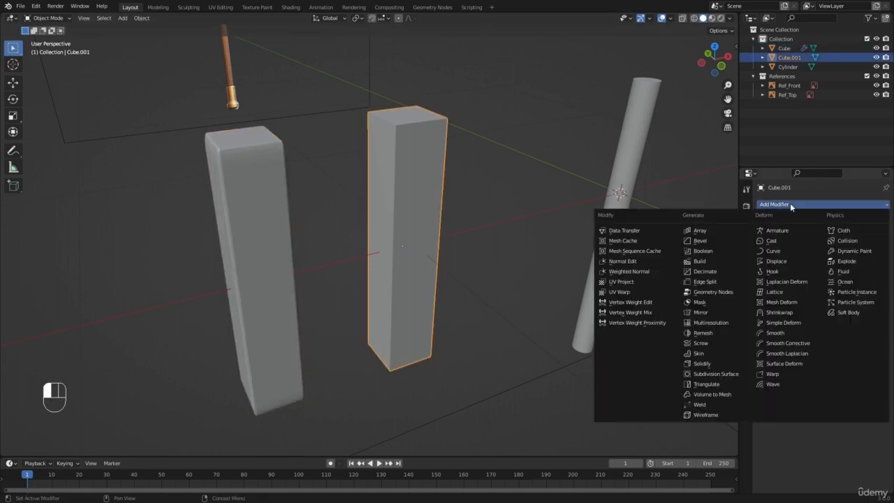
{"action": "left_click", "coordinate": [724, 242]}
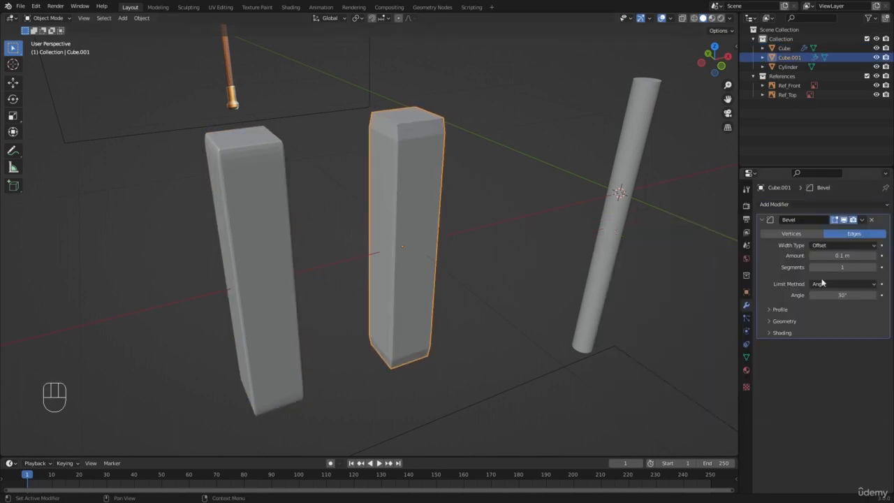
{"action": "left_click", "coordinate": [881, 268]}
{"action": "left_click", "coordinate": [881, 269]}
{"action": "left_click", "coordinate": [873, 268]}
{"action": "left_click", "coordinate": [874, 269]}
{"action": "left_click", "coordinate": [874, 268]}
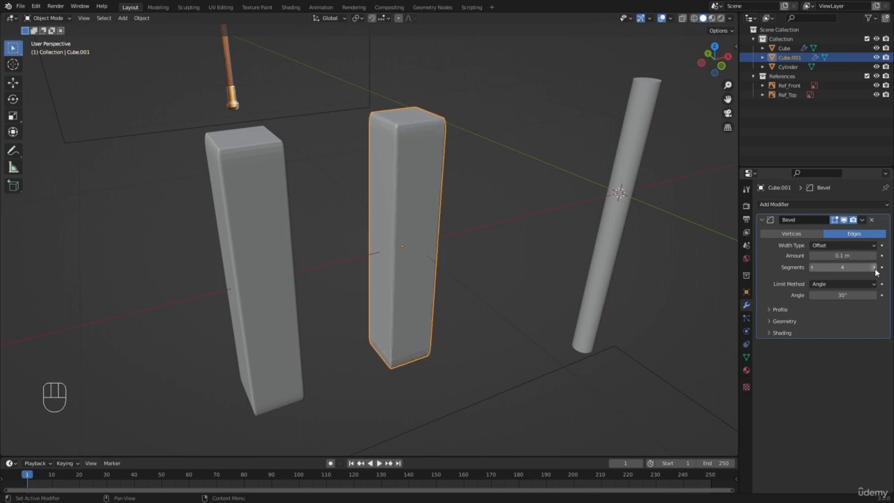
{"action": "left_click", "coordinate": [477, 310]}
{"action": "scroll", "coordinate": [217, 198], "scroll_direction": "down", "scroll_amount": 2}
{"action": "scroll", "coordinate": [280, 201], "scroll_direction": "up", "scroll_amount": 2}
Apply the scale of the tall box nearer the handle
{"action": "key", "text": "a"}
{"action": "key", "text": "a"}
{"action": "middle_click_drag", "start_coordinate": [354, 203], "coordinate": [348, 203]}
{"action": "left_click", "coordinate": [411, 181]}
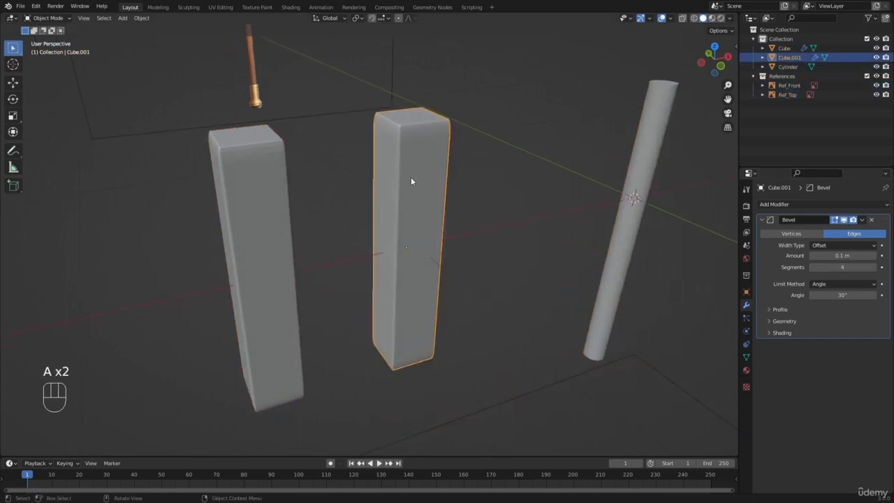
{"action": "key", "text": "ctrl+a"}
{"action": "left_click", "coordinate": [388, 210]}
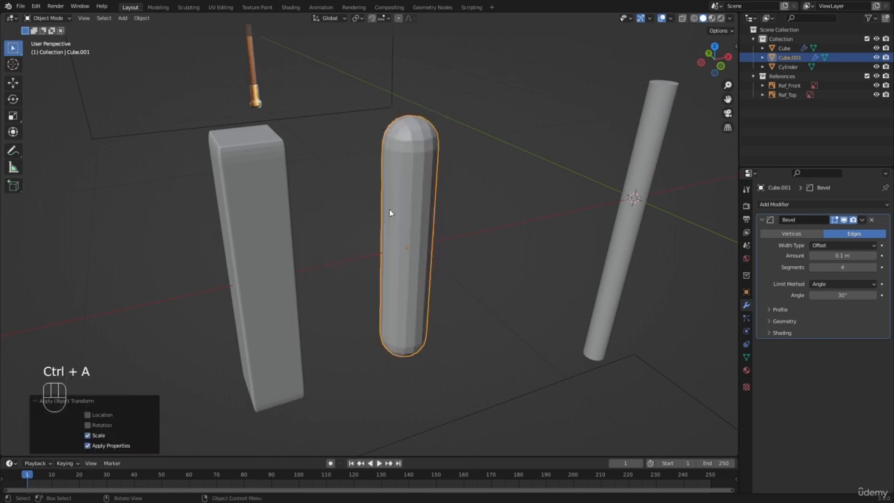
{"action": "scroll", "coordinate": [391, 209], "scroll_direction": "up", "scroll_amount": 3}
{"action": "left_click", "coordinate": [565, 157]}
{"action": "scroll", "coordinate": [489, 136], "scroll_direction": "down", "scroll_amount": 2}
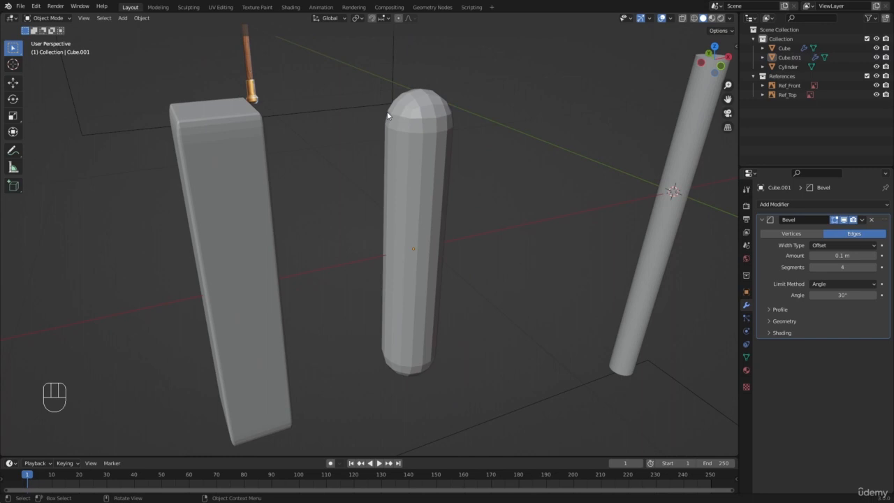
Reduce the Bevel amount on the box nearer the handle to a small edge rounding
{"action": "left_click", "coordinate": [447, 155]}
{"action": "left_click_drag", "start_coordinate": [841, 254], "coordinate": [803, 255], "text": "shift"}
{"action": "key", "text": "a"}
{"action": "key", "text": "a"}
Apply the scale of the box farther from the handle and set its Bevel amount to 0.013 m
{"action": "middle_click_drag", "start_coordinate": [397, 179], "coordinate": [345, 126]}
{"action": "left_click", "coordinate": [175, 184]}
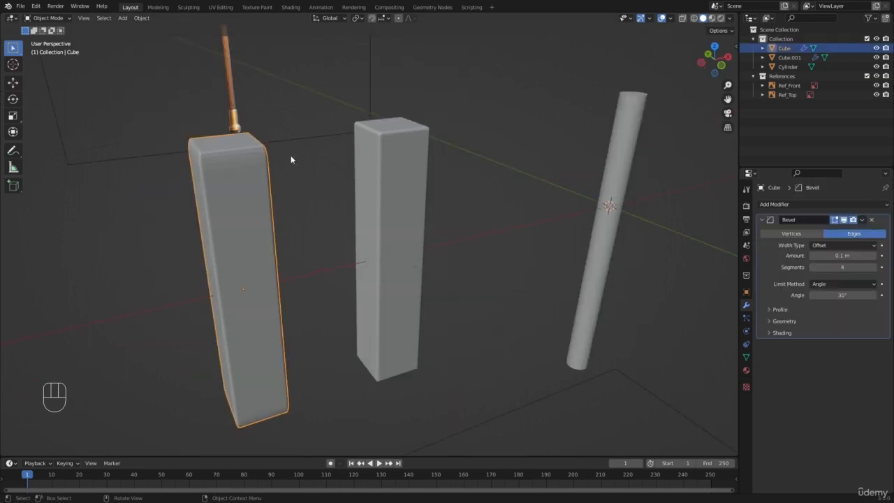
{"action": "key", "text": "ctrl+a"}
{"action": "left_click", "coordinate": [254, 168]}
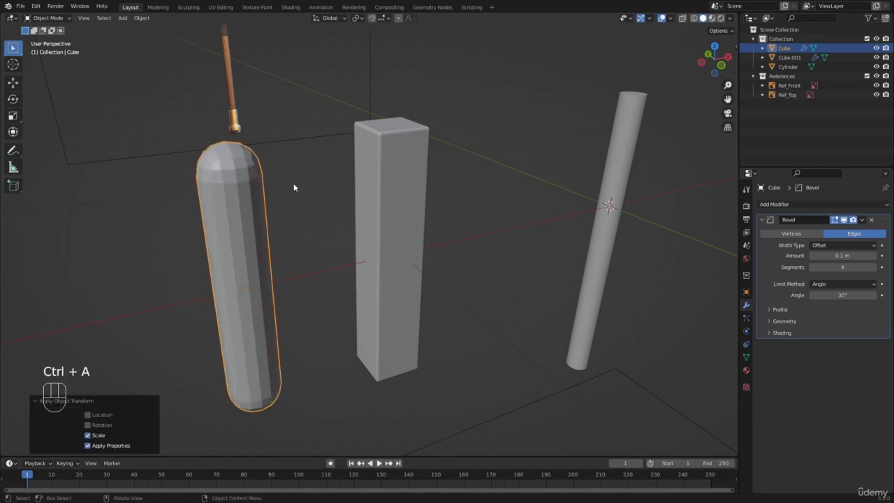
{"action": "left_click_drag", "start_coordinate": [842, 255], "coordinate": [802, 255], "text": "shift"}
{"action": "scroll", "coordinate": [491, 237], "scroll_direction": "down", "scroll_amount": 4}
{"action": "scroll", "coordinate": [317, 258], "scroll_direction": "up", "scroll_amount": 1}
Delete both tall test boxes
{"action": "left_click", "coordinate": [308, 253]}
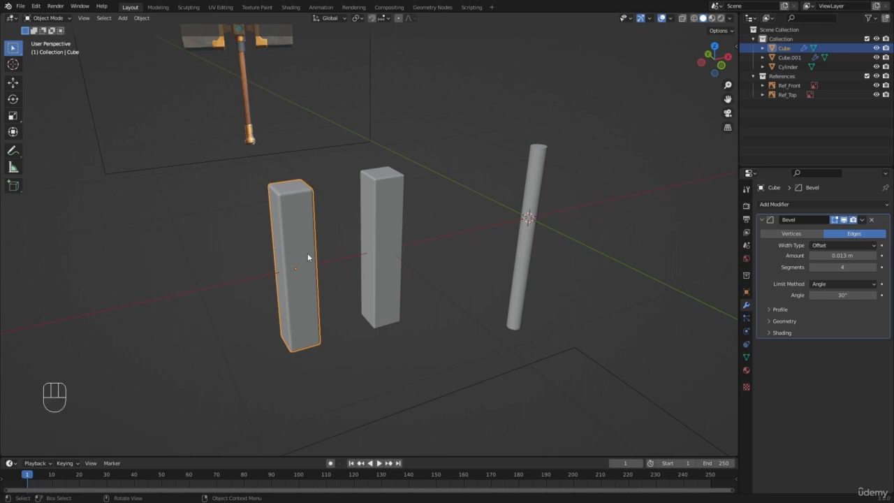
{"action": "left_click", "coordinate": [382, 231], "text": "shift"}
{"action": "key", "text": "x"}
Add a Bevel modifier with 4 segments to the handle cylinder
{"action": "left_click", "coordinate": [528, 212]}
{"action": "scroll", "coordinate": [558, 207], "scroll_direction": "up", "scroll_amount": 3}
{"action": "middle_click_drag", "start_coordinate": [600, 201], "coordinate": [411, 236], "text": "shift"}
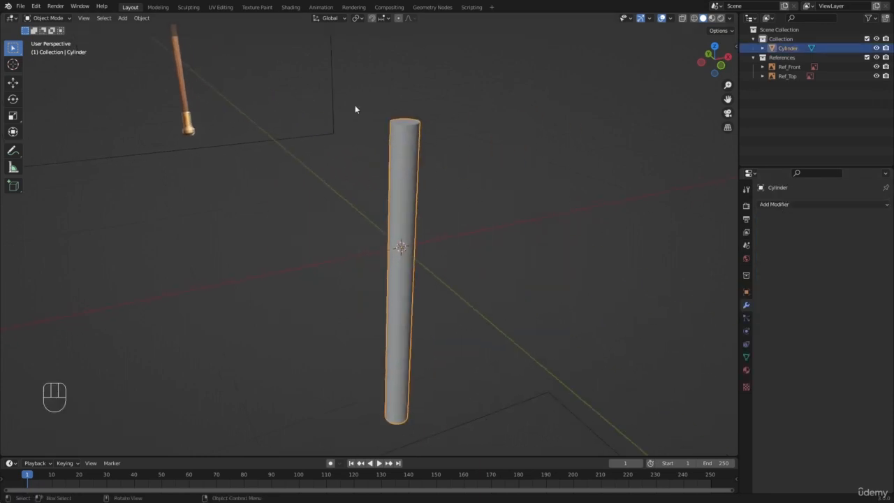
{"action": "left_click", "coordinate": [775, 203]}
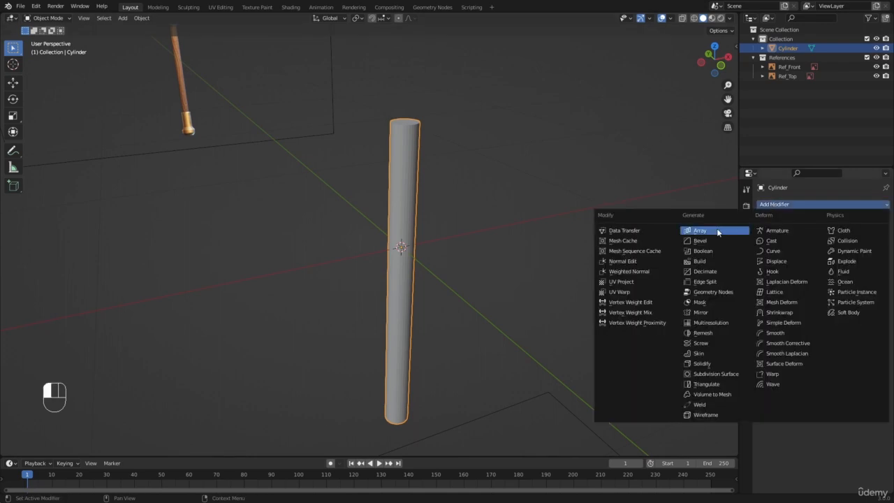
{"action": "left_click", "coordinate": [715, 240]}
{"action": "scroll", "coordinate": [433, 80], "scroll_direction": "up", "scroll_amount": 3}
{"action": "middle_click_drag", "start_coordinate": [433, 79], "coordinate": [388, 231], "text": "shift"}
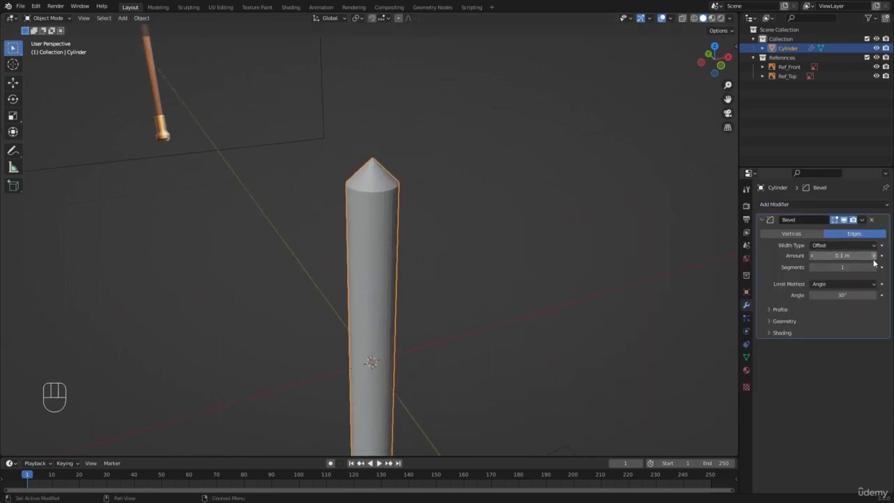
{"action": "left_click_drag", "start_coordinate": [841, 267], "coordinate": [862, 266]}
Apply the handle cylinder's scale and set its Bevel amount to 0.007 m
{"action": "key", "text": "ctrl+a"}
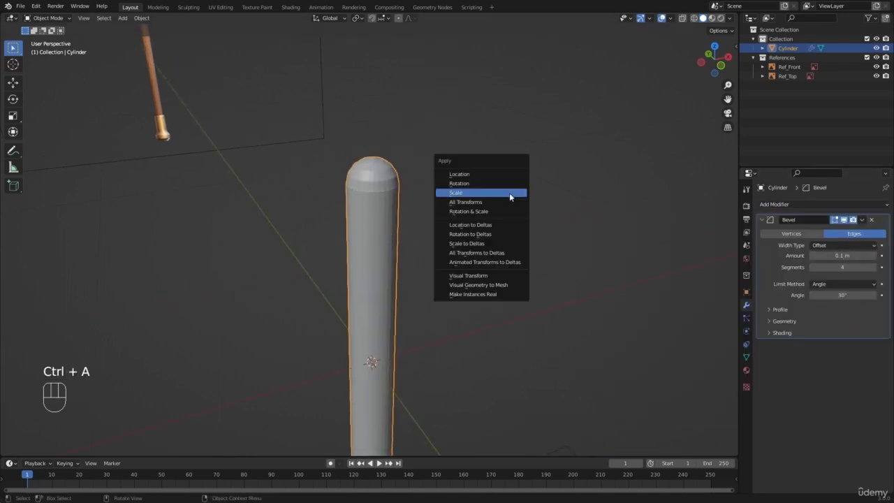
{"action": "left_click", "coordinate": [509, 193]}
{"action": "left_click_drag", "start_coordinate": [837, 256], "coordinate": [803, 255], "text": "shift"}
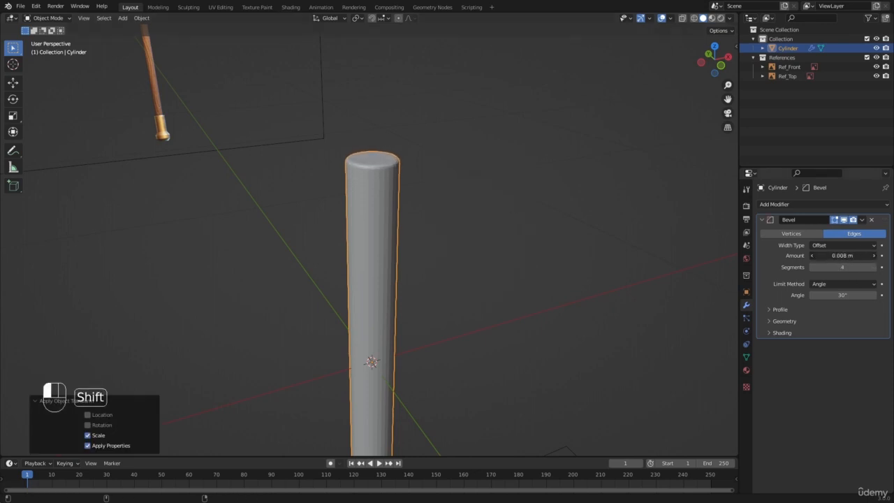
{"action": "key", "text": "a"}
{"action": "key", "text": "a"}
Shade the handle cylinder smooth
{"action": "scroll", "coordinate": [391, 227], "scroll_direction": "down", "scroll_amount": 4}
{"action": "left_click", "coordinate": [377, 236]}
{"action": "scroll", "coordinate": [398, 202], "scroll_direction": "up", "scroll_amount": 6}
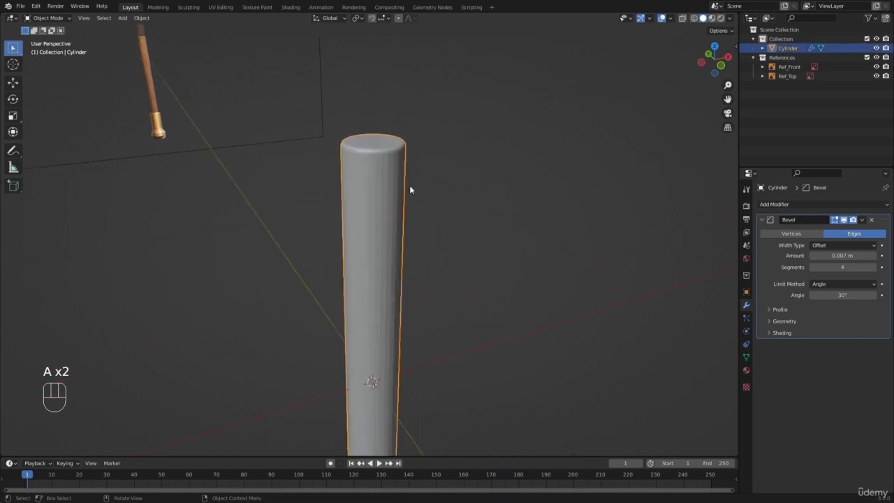
{"action": "right_click", "coordinate": [359, 140]}
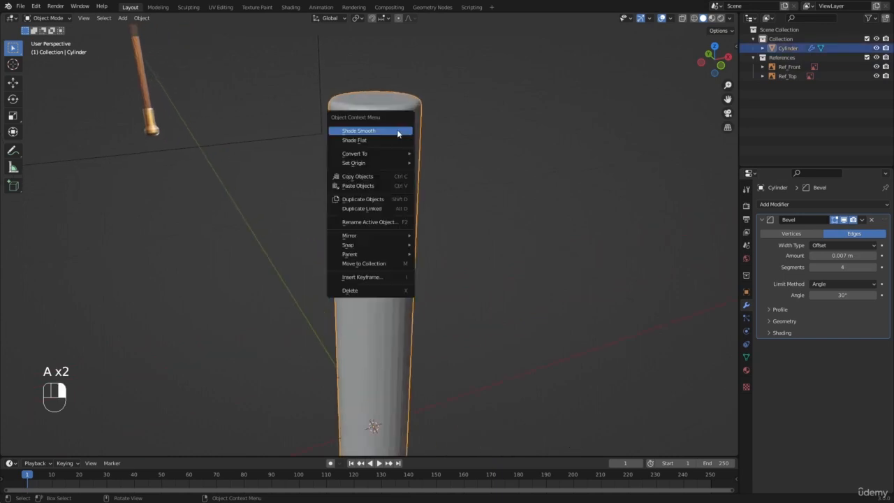
{"action": "left_click", "coordinate": [396, 129]}
{"action": "scroll", "coordinate": [377, 170], "scroll_direction": "down", "scroll_amount": 2}
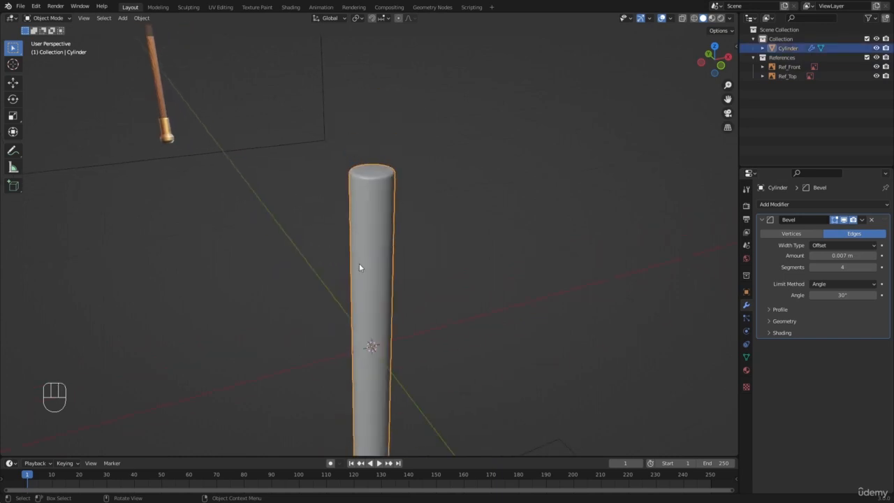
Show the handle in front view with wireframe shading over the hammer reference
{"action": "scroll", "coordinate": [345, 262], "scroll_direction": "down", "scroll_amount": 3}
{"action": "key", "text": "KP_1"}
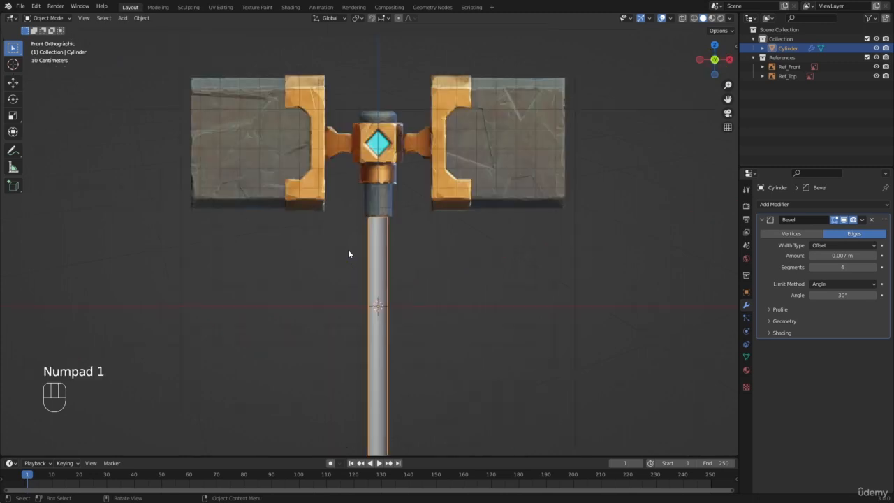
{"action": "middle_click_drag", "start_coordinate": [370, 269], "coordinate": [362, 187], "text": "shift"}
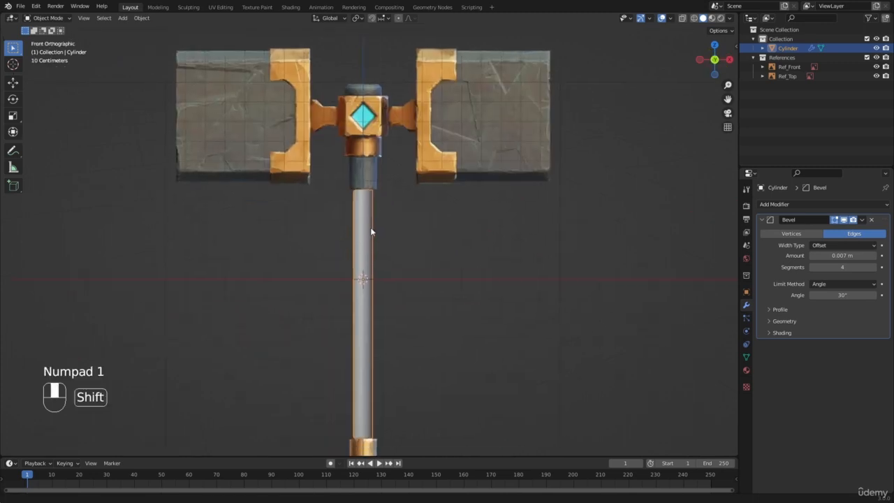
{"action": "key", "text": "a"}
{"action": "key", "text": "a"}
{"action": "left_click", "coordinate": [366, 300]}
{"action": "key", "text": "z"}
{"action": "scroll", "coordinate": [308, 256], "scroll_direction": "up", "scroll_amount": 4}
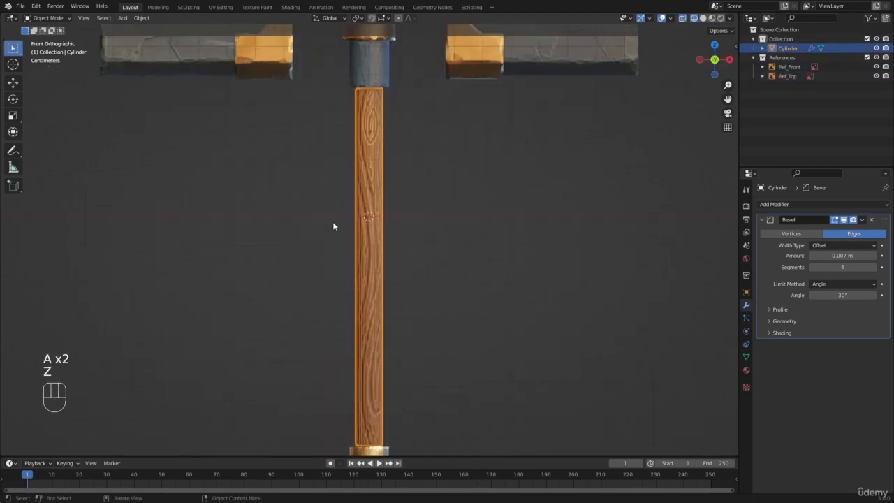
Examine how the handle's outline and ends line up with the wooden grip in the front reference
{"action": "middle_click_drag", "start_coordinate": [367, 144], "coordinate": [365, 224], "text": "shift"}
{"action": "scroll", "coordinate": [366, 224], "scroll_direction": "up", "scroll_amount": 2}
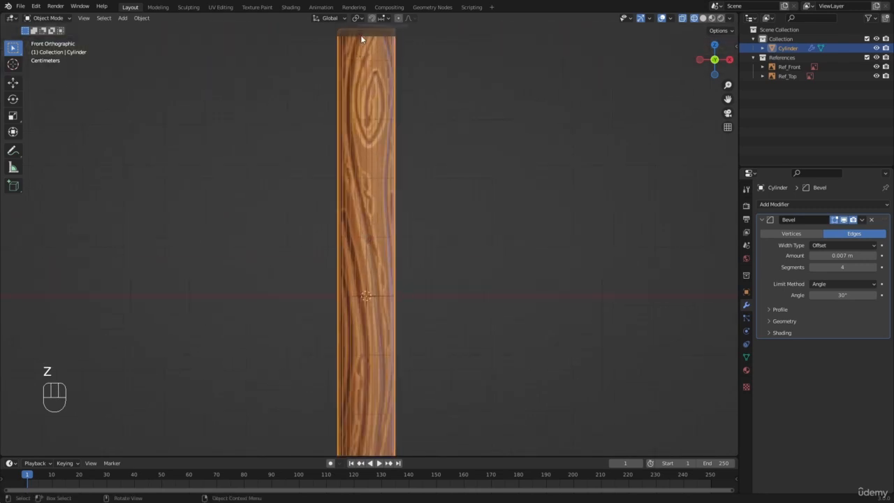
{"action": "middle_click_drag", "start_coordinate": [370, 431], "coordinate": [364, 377], "text": "shift"}
{"action": "scroll", "coordinate": [354, 161], "scroll_direction": "down", "scroll_amount": 3}
{"action": "middle_click_drag", "start_coordinate": [355, 162], "coordinate": [370, 224], "text": "shift"}
{"action": "scroll", "coordinate": [370, 223], "scroll_direction": "up", "scroll_amount": 2}
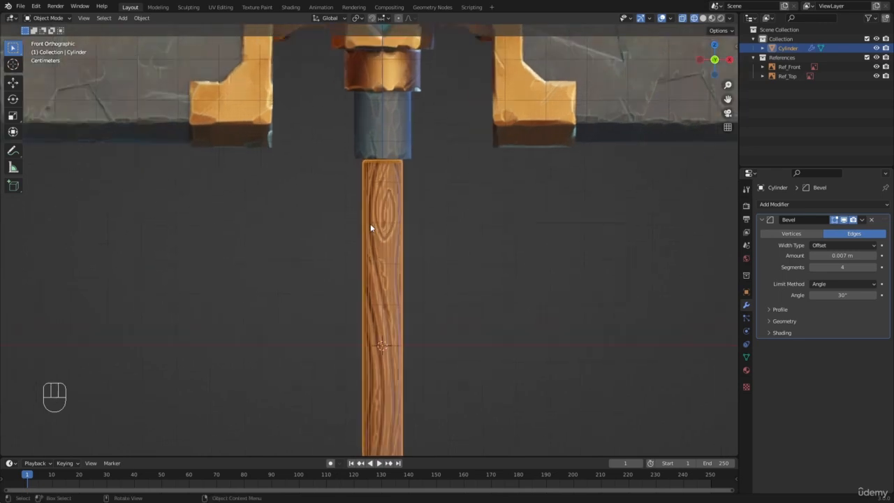
{"action": "scroll", "coordinate": [403, 196], "scroll_direction": "up", "scroll_amount": 3}
{"action": "key", "text": "a"}
Return to solid shading and view the handle against the whole hammer reference
{"action": "key", "text": "a"}
{"action": "scroll", "coordinate": [335, 198], "scroll_direction": "down", "scroll_amount": 5}
{"action": "key", "text": "z"}
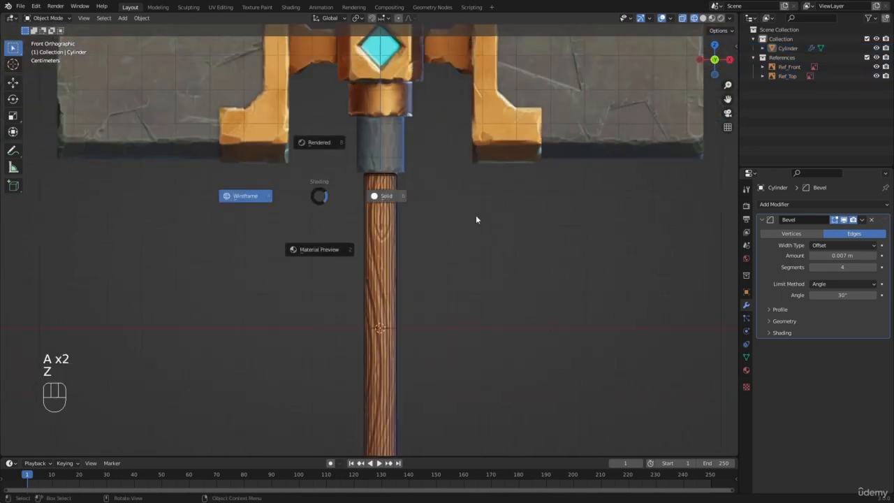
{"action": "scroll", "coordinate": [417, 199], "scroll_direction": "down", "scroll_amount": 5}
{"action": "key", "text": "a"}
{"action": "key", "text": "a"}
{"action": "left_click", "coordinate": [418, 199]}
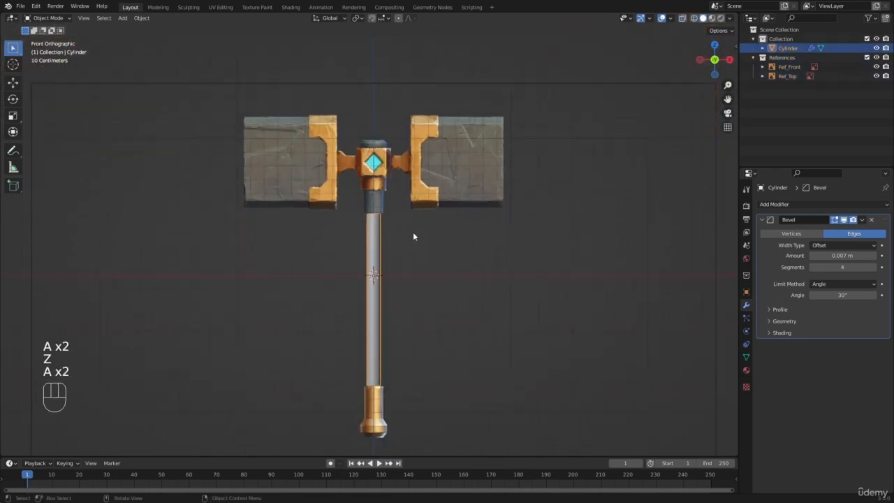
{"action": "scroll", "coordinate": [412, 232], "scroll_direction": "down", "scroll_amount": 3}
{"action": "scroll", "coordinate": [412, 220], "scroll_direction": "up", "scroll_amount": 7}
{"action": "scroll", "coordinate": [303, 210], "scroll_direction": "up", "scroll_amount": 2}
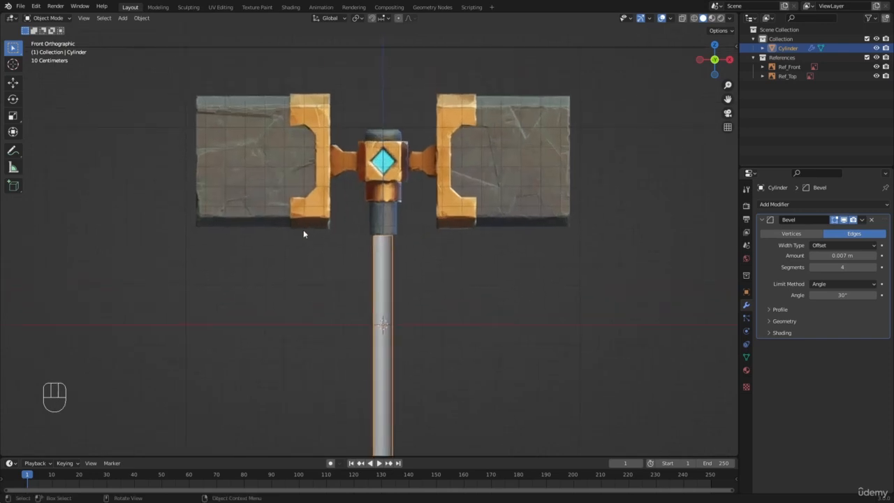
Switch back to wireframe shading and select the handle cylinder, focusing on its lower end at the gold pommel
{"action": "key", "text": "a"}
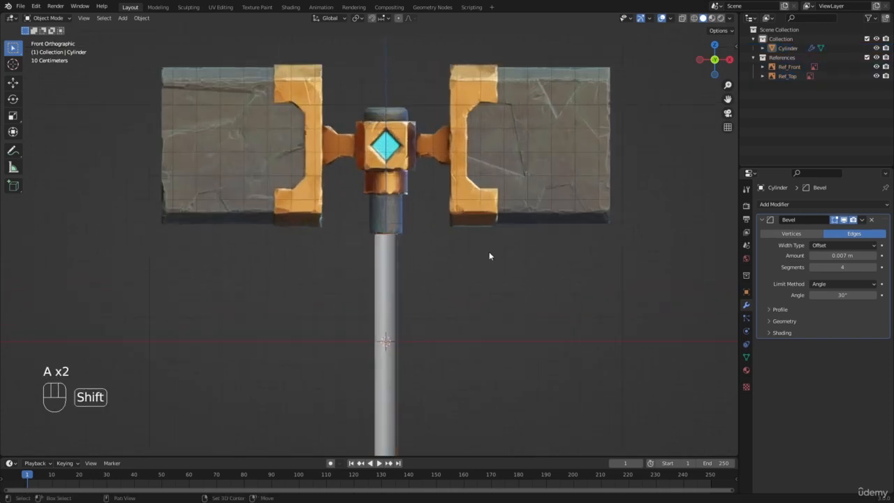
{"action": "middle_click_drag", "start_coordinate": [489, 251], "coordinate": [489, 210], "text": "shift"}
{"action": "scroll", "coordinate": [467, 208], "scroll_direction": "up", "scroll_amount": 3}
{"action": "scroll", "coordinate": [460, 209], "scroll_direction": "down", "scroll_amount": 6}
{"action": "key", "text": "z"}
{"action": "middle_click_drag", "start_coordinate": [371, 369], "coordinate": [366, 272], "text": "shift"}
{"action": "scroll", "coordinate": [366, 272], "scroll_direction": "up", "scroll_amount": 4}
{"action": "left_click", "coordinate": [366, 272]}
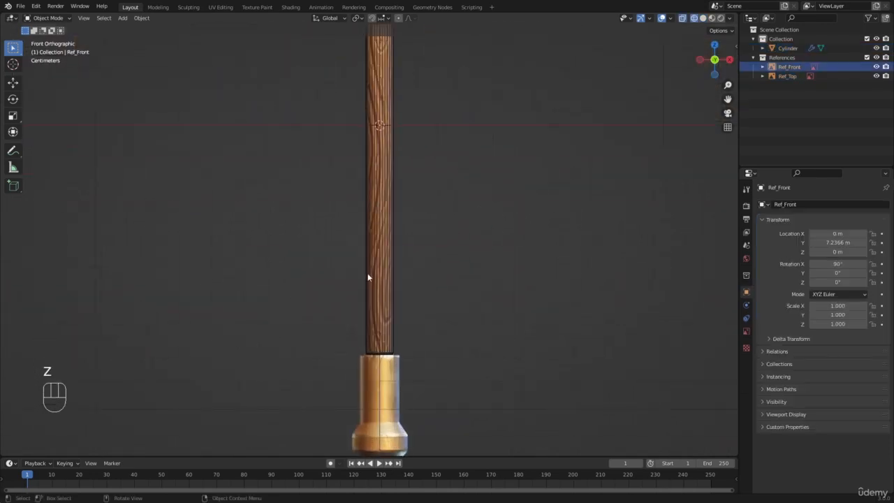
{"action": "middle_click_drag", "start_coordinate": [405, 137], "coordinate": [404, 113], "text": "shift"}
{"action": "left_click", "coordinate": [389, 293]}
{"action": "scroll", "coordinate": [409, 240], "scroll_direction": "up", "scroll_amount": 2}
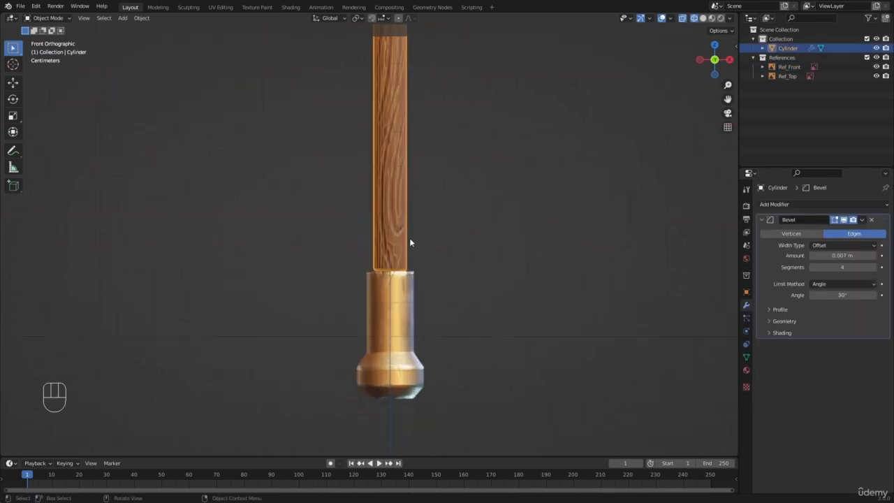
{"action": "scroll", "coordinate": [387, 266], "scroll_direction": "down", "scroll_amount": 5}
{"action": "scroll", "coordinate": [377, 264], "scroll_direction": "up", "scroll_amount": 6}
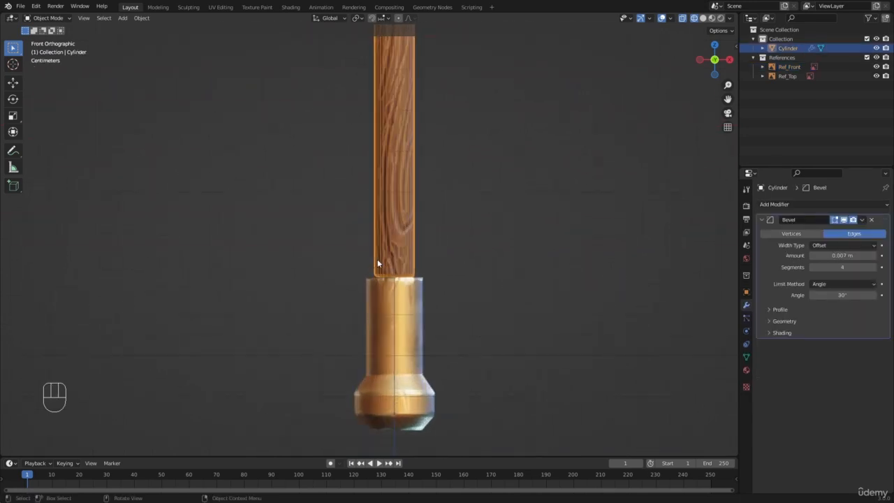
Enter Edit Mode on the handle and box-select the vertices at its lower end
{"action": "key", "text": "Tab"}
{"action": "key", "text": "a"}
{"action": "key", "text": "a"}
{"action": "key", "text": "b"}
{"action": "left_click_drag", "start_coordinate": [359, 273], "coordinate": [493, 334]}
{"action": "scroll", "coordinate": [417, 255], "scroll_direction": "down", "scroll_amount": 1}
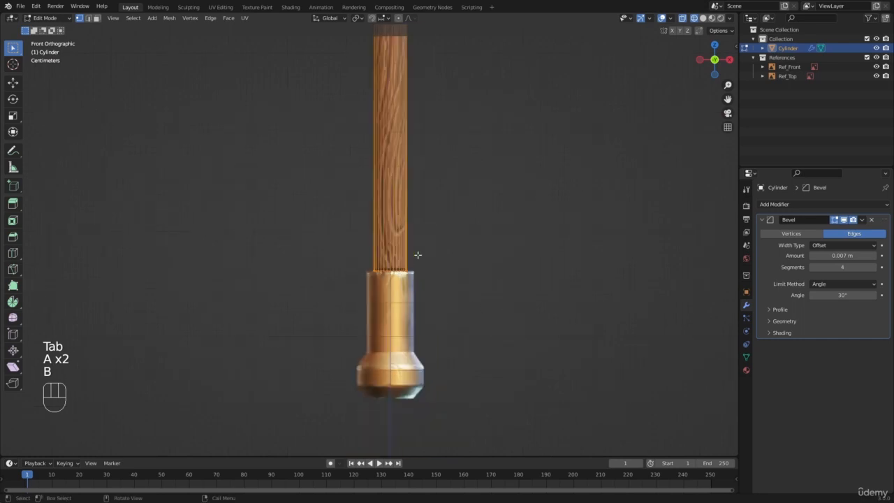
{"action": "scroll", "coordinate": [402, 238], "scroll_direction": "up", "scroll_amount": 2}
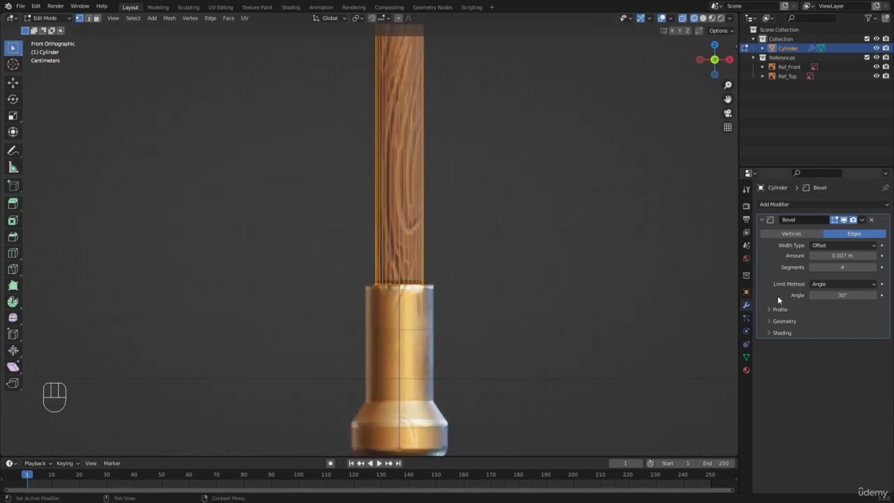
Clear the selection and, in vertex select mode, box-select the handle's bottom ring of vertices again
{"action": "scroll", "coordinate": [425, 287], "scroll_direction": "down", "scroll_amount": 5}
{"action": "key", "text": "a"}
{"action": "key", "text": "a"}
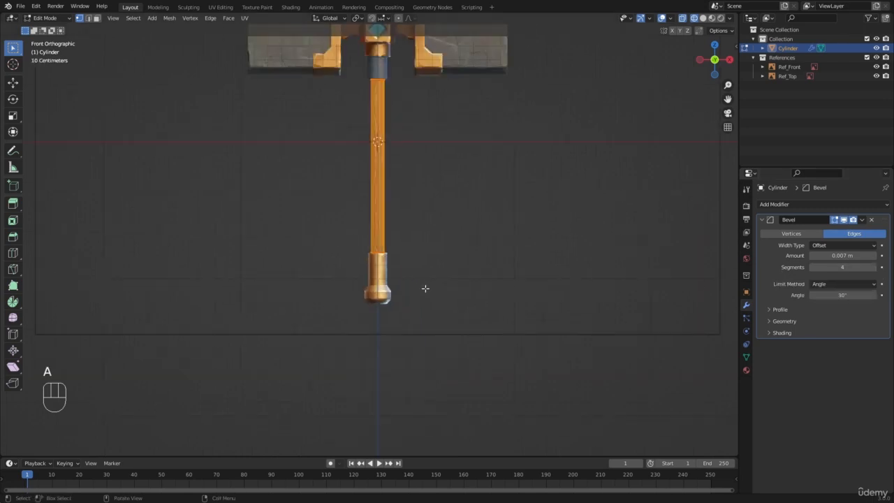
{"action": "scroll", "coordinate": [391, 226], "scroll_direction": "down", "scroll_amount": 1}
{"action": "scroll", "coordinate": [304, 140], "scroll_direction": "up", "scroll_amount": 2}
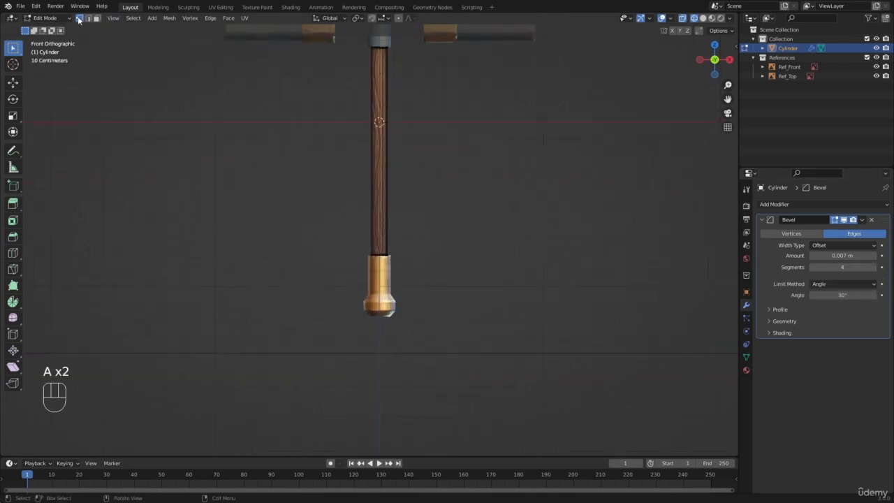
{"action": "key", "text": "1"}
{"action": "key", "text": "b"}
{"action": "left_click_drag", "start_coordinate": [293, 212], "coordinate": [507, 292]}
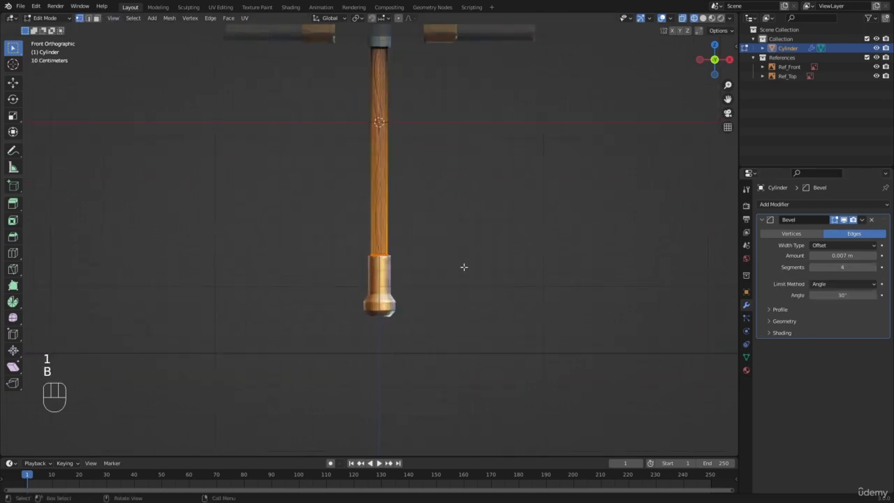
{"action": "middle_click_drag", "start_coordinate": [464, 267], "coordinate": [316, 254]}
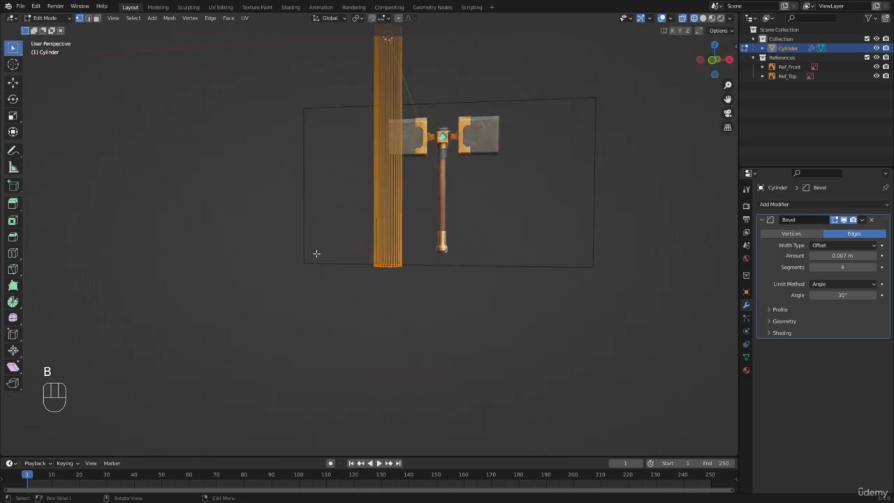
Duplicate the handle's bottom ring in place and scale the copy by 1.437 to match the pommel's upper width in front view
{"action": "key", "text": "KP_1"}
{"action": "key", "text": "shift+d"}
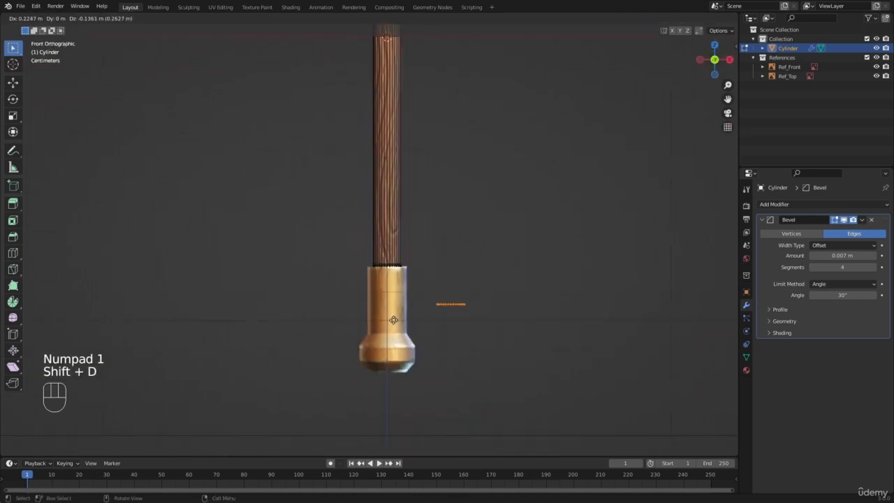
{"action": "left_click", "coordinate": [448, 252]}
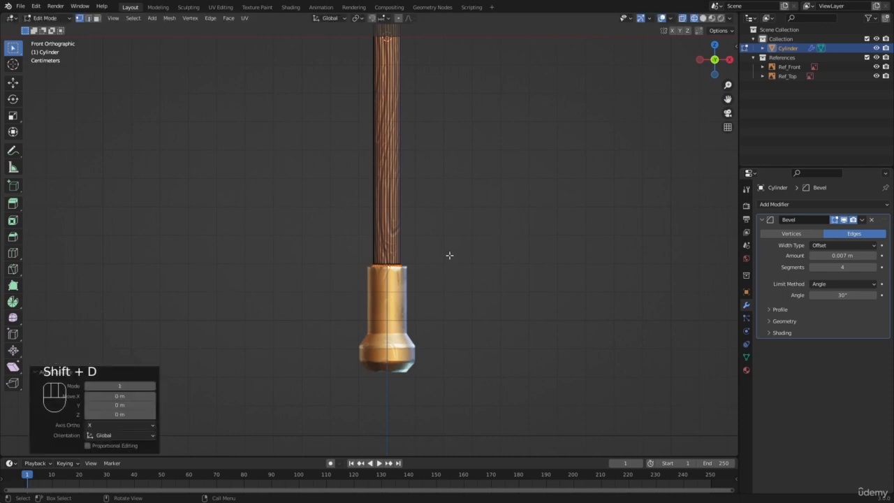
{"action": "scroll", "coordinate": [465, 290], "scroll_direction": "up", "scroll_amount": 7}
{"action": "middle_click_drag", "start_coordinate": [478, 298], "coordinate": [434, 242], "text": "shift"}
{"action": "scroll", "coordinate": [434, 242], "scroll_direction": "up", "scroll_amount": 1}
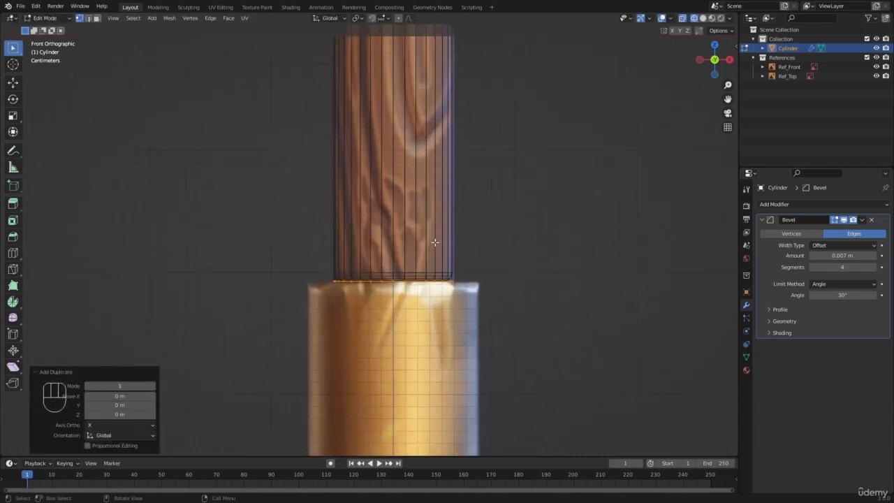
{"action": "key", "text": "s"}
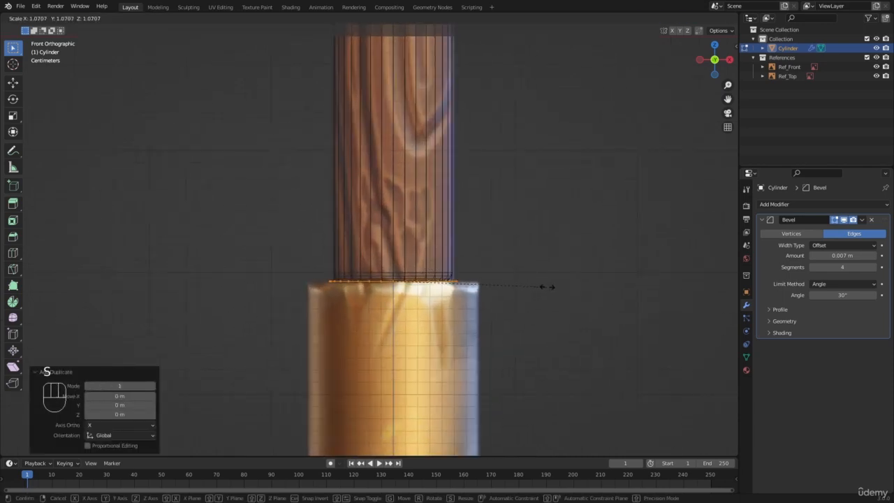
{"action": "left_click", "coordinate": [599, 288]}
{"action": "middle_click_drag", "start_coordinate": [599, 288], "coordinate": [362, 284]}
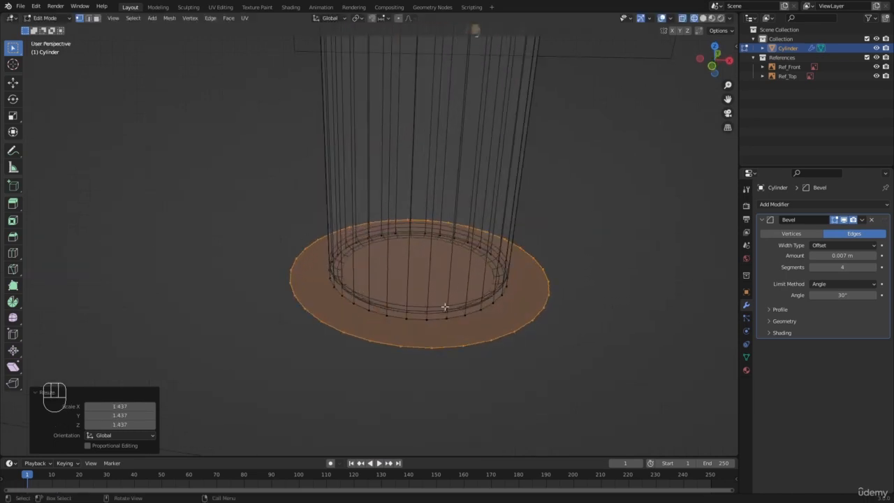
{"action": "middle_click_drag", "start_coordinate": [445, 306], "coordinate": [376, 264]}
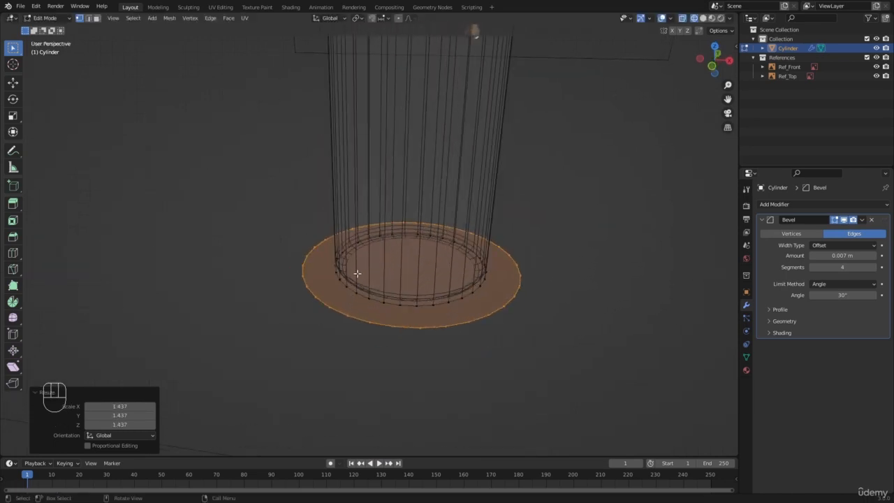
Separate the enlarged ring into its own object, return to Object Mode with solid shading and select the new disc
{"action": "key", "text": "p"}
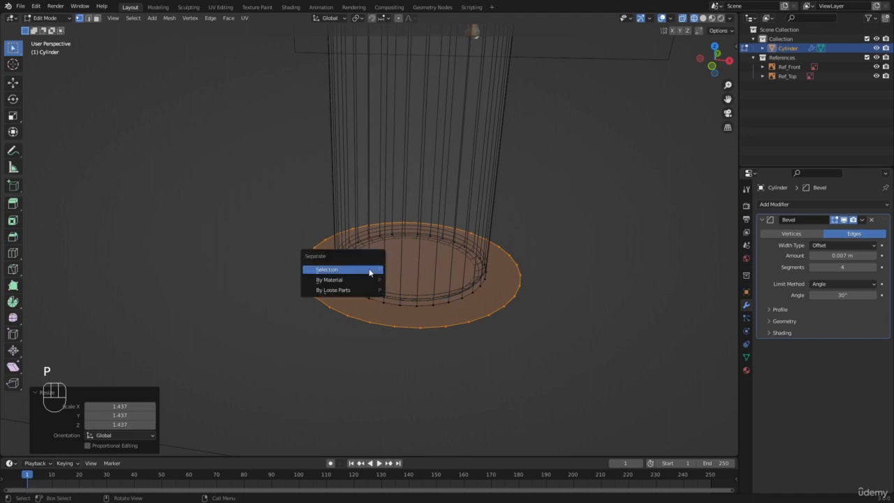
{"action": "left_click", "coordinate": [369, 270]}
{"action": "key", "text": "Tab"}
{"action": "key", "text": "z"}
{"action": "key", "text": "a"}
{"action": "key", "text": "a"}
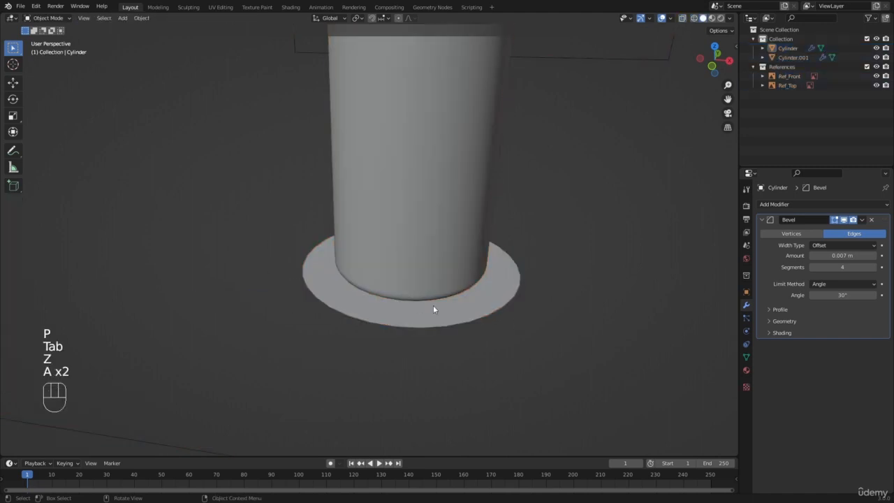
{"action": "left_click", "coordinate": [47, 18]}
{"action": "left_click", "coordinate": [305, 267]}
Set the viewport's solid shading to MatCap lighting with Random object colors
{"action": "scroll", "coordinate": [306, 264], "scroll_direction": "down", "scroll_amount": 4}
{"action": "scroll", "coordinate": [316, 256], "scroll_direction": "down", "scroll_amount": 5}
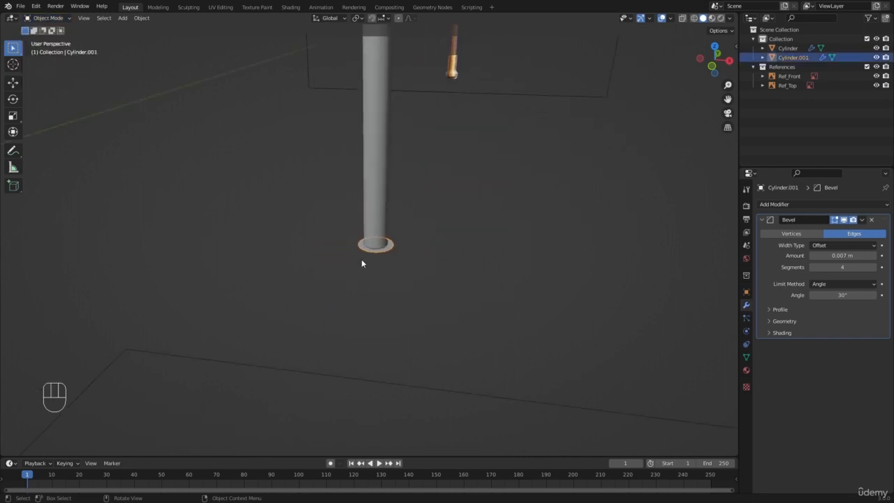
{"action": "scroll", "coordinate": [385, 261], "scroll_direction": "up", "scroll_amount": 3}
{"action": "middle_click_drag", "start_coordinate": [361, 258], "coordinate": [370, 319]}
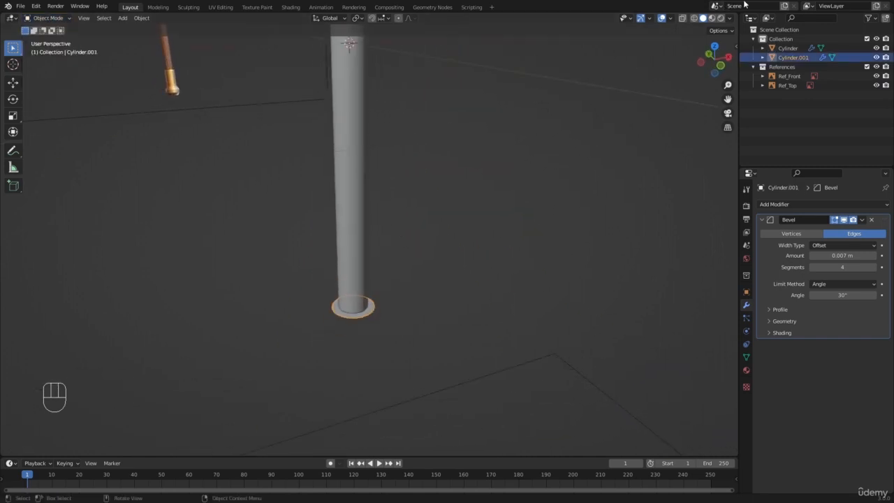
{"action": "left_click", "coordinate": [729, 19]}
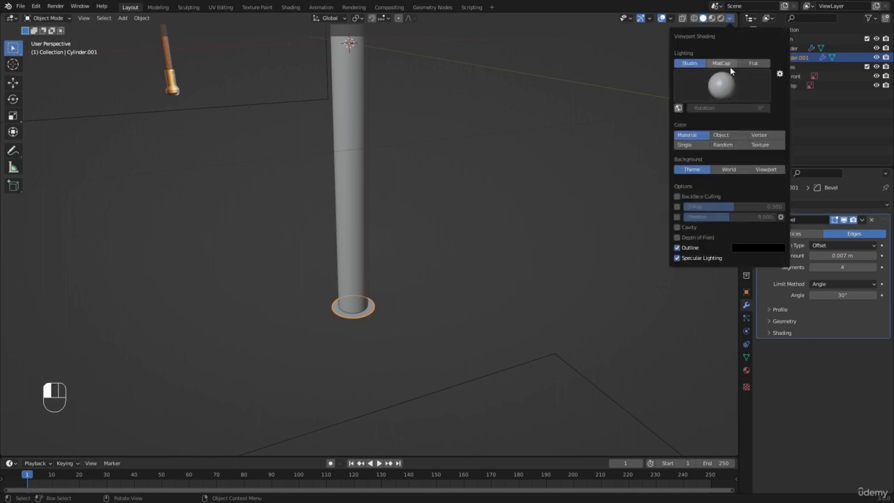
{"action": "left_click", "coordinate": [725, 64]}
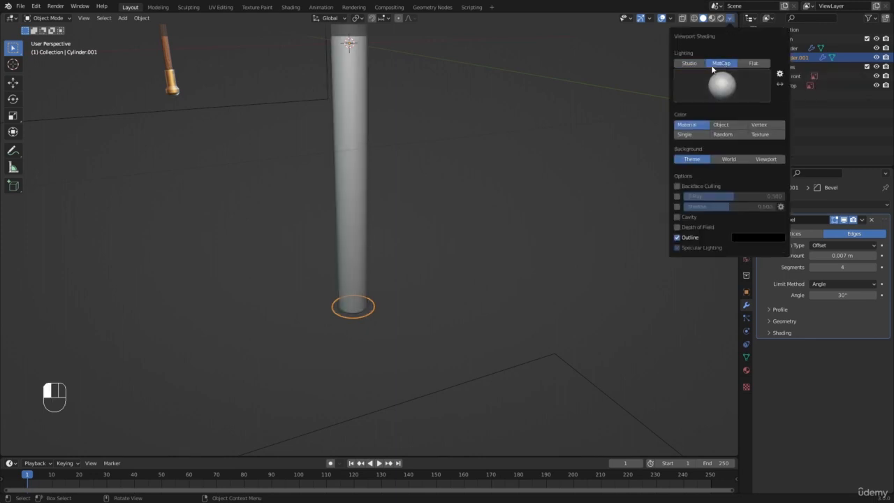
{"action": "left_click", "coordinate": [723, 137]}
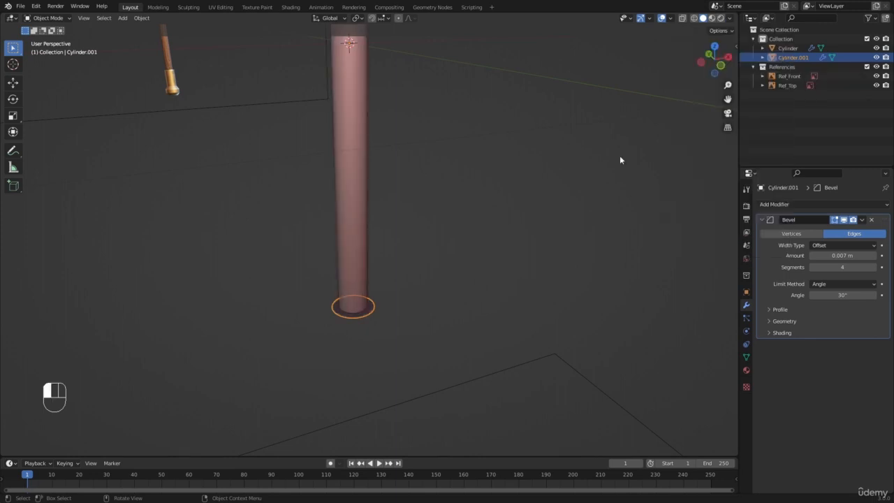
Enter Edit Mode on the disc, select all its vertices and align the front view with the gold pommel
{"action": "scroll", "coordinate": [373, 247], "scroll_direction": "down", "scroll_amount": 5}
{"action": "scroll", "coordinate": [374, 249], "scroll_direction": "up", "scroll_amount": 6}
{"action": "key", "text": "a"}
{"action": "key", "text": "a"}
{"action": "left_click", "coordinate": [356, 323]}
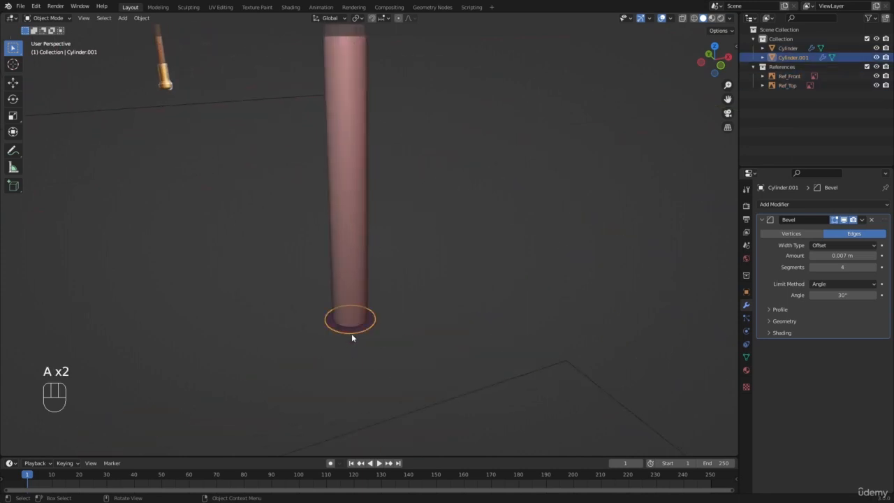
{"action": "key", "text": "Tab"}
{"action": "key", "text": "a"}
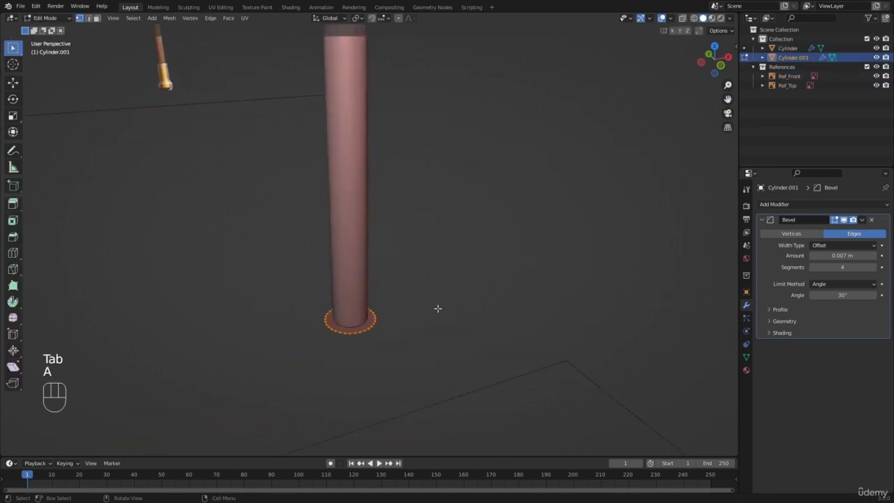
{"action": "key", "text": "KP_1"}
{"action": "scroll", "coordinate": [393, 327], "scroll_direction": "down", "scroll_amount": 3}
{"action": "middle_click_drag", "start_coordinate": [390, 324], "coordinate": [413, 289], "text": "shift"}
{"action": "scroll", "coordinate": [413, 285], "scroll_direction": "up", "scroll_amount": 5}
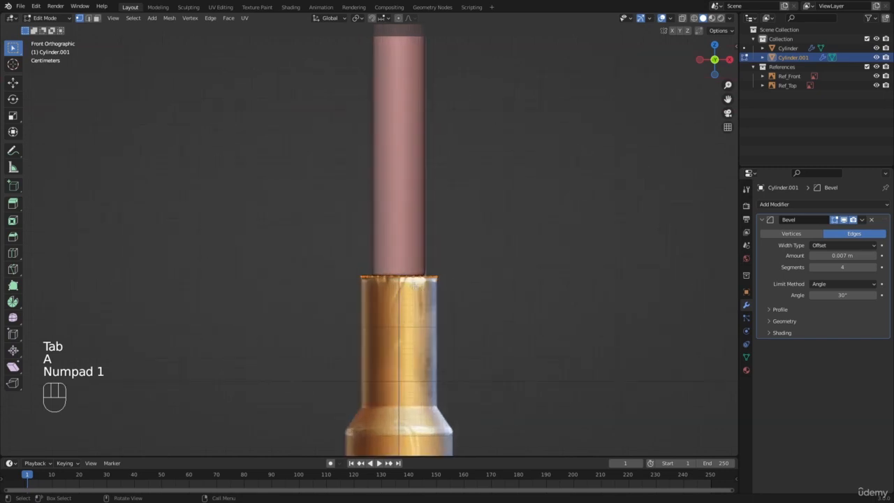
Box-select the disc's vertices in wireframe and extrude them 0.24 m down to the end of the pommel's straight collar
{"action": "key", "text": "z"}
{"action": "left_click", "coordinate": [393, 255]}
{"action": "key", "text": "b"}
{"action": "left_click_drag", "start_coordinate": [295, 244], "coordinate": [614, 391]}
{"action": "scroll", "coordinate": [454, 315], "scroll_direction": "up", "scroll_amount": 3}
{"action": "key", "text": "e"}
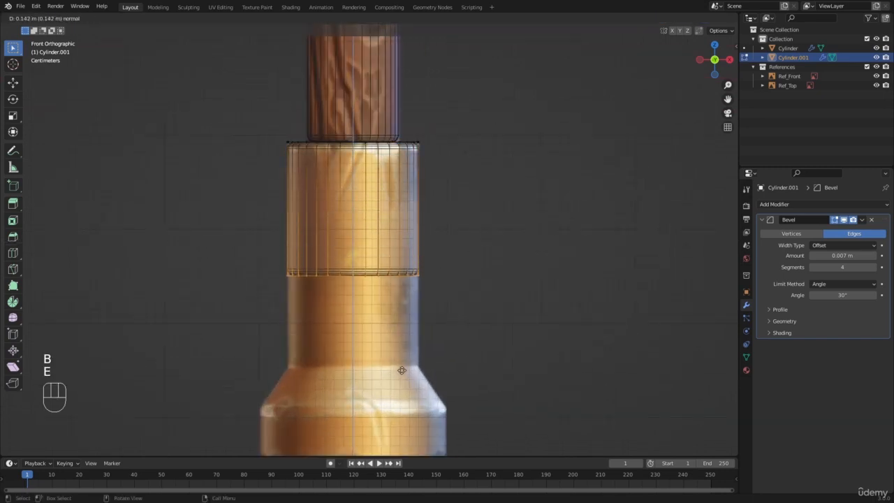
{"action": "left_click", "coordinate": [406, 25]}
{"action": "middle_click_drag", "start_coordinate": [467, 161], "coordinate": [480, 30], "text": "shift"}
{"action": "scroll", "coordinate": [491, 76], "scroll_direction": "up", "scroll_amount": 1}
Extrude the collar's lower ring about 0.046 m further down and scale it by 1.456 to form the pommel's flare
{"action": "key", "text": "e"}
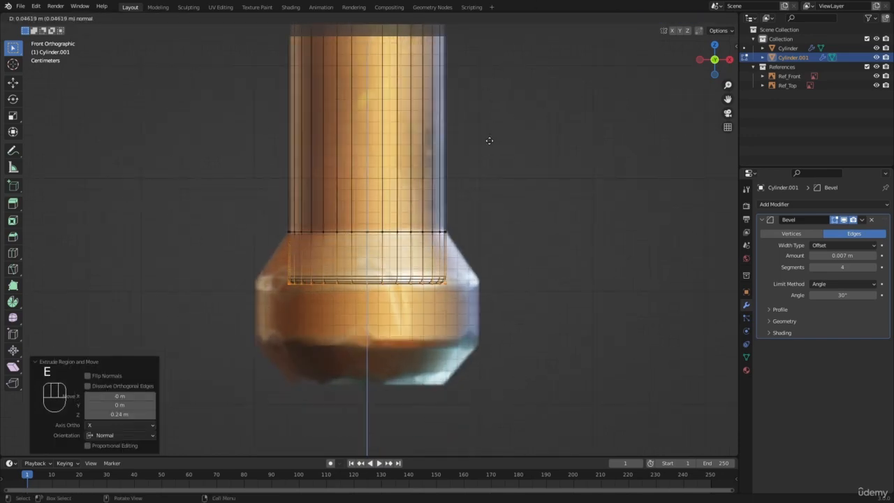
{"action": "left_click", "coordinate": [489, 140]}
{"action": "key", "text": "s"}
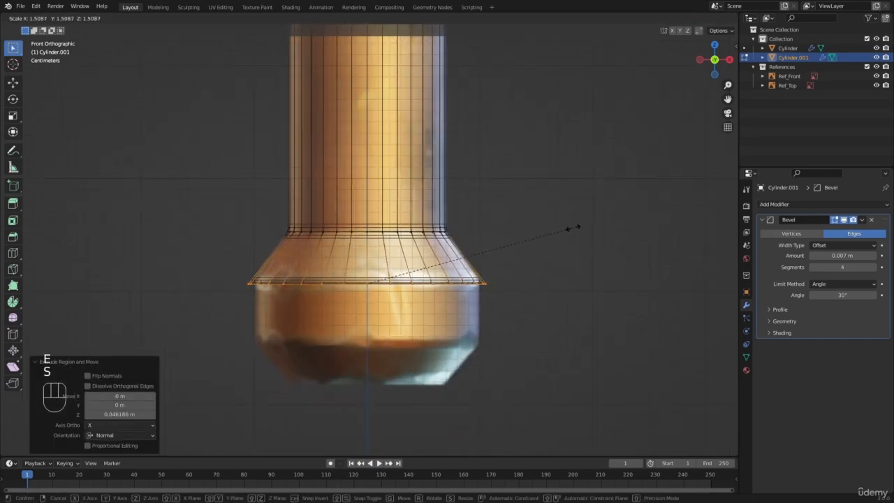
{"action": "left_click", "coordinate": [564, 227]}
Extrude the pommel's wide band about 0.053 m down, and its base about 0.036 m scaled to about 0.67 as a taper
{"action": "key", "text": "e"}
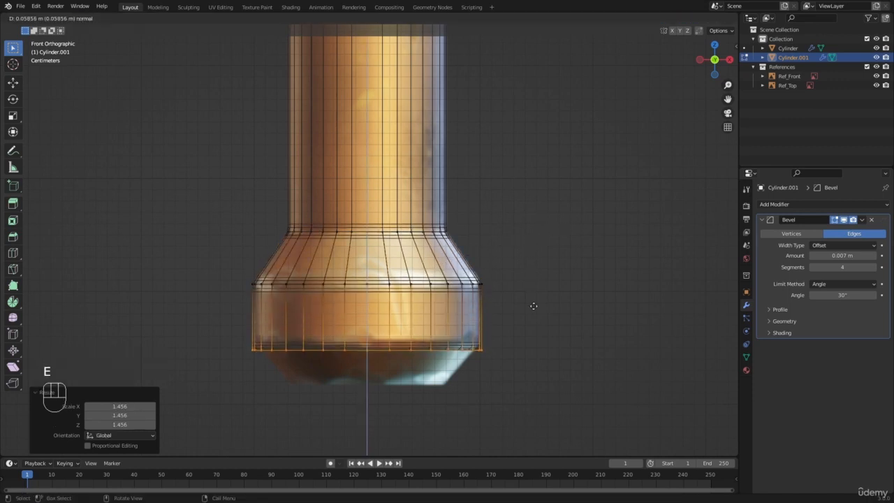
{"action": "left_click", "coordinate": [532, 301]}
{"action": "key", "text": "e"}
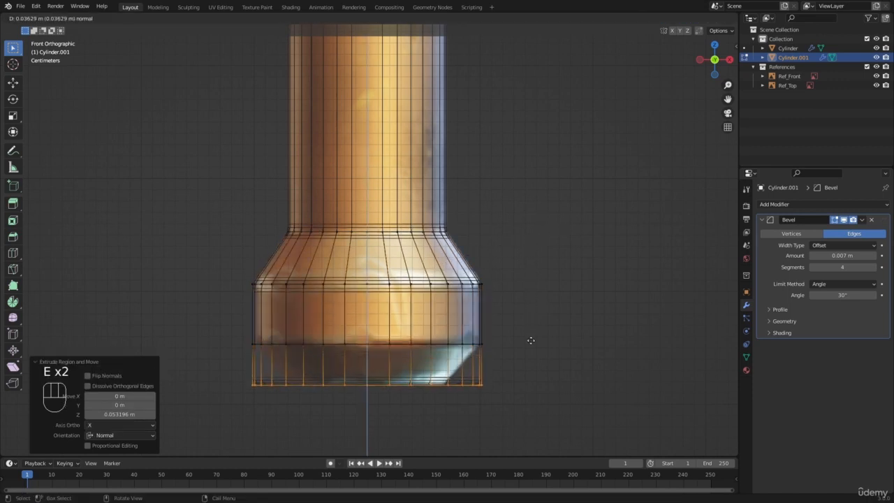
{"action": "left_click", "coordinate": [532, 342]}
{"action": "key", "text": "s"}
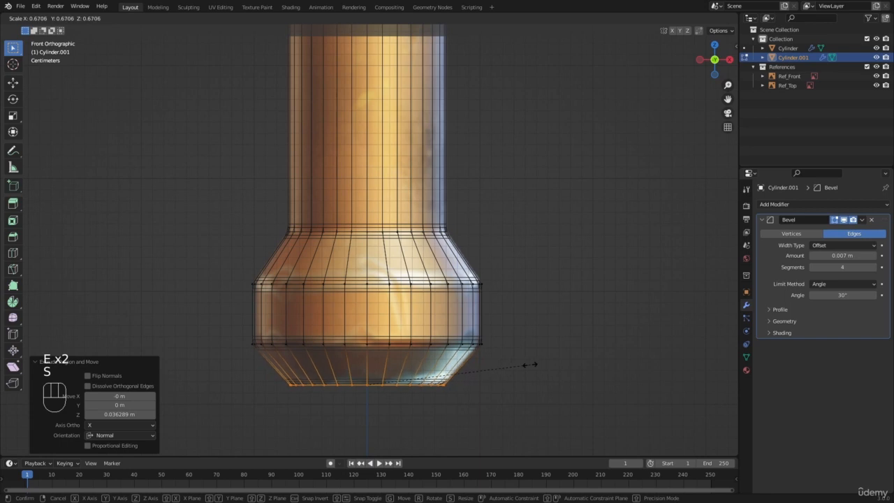
{"action": "left_click", "coordinate": [528, 363]}
Return to Object Mode with solid shading, clear the selection and inspect the finished pommel from several angles
{"action": "key", "text": "z"}
{"action": "key", "text": "Tab"}
{"action": "key", "text": "a"}
{"action": "key", "text": "a"}
{"action": "middle_click_drag", "start_coordinate": [366, 247], "coordinate": [426, 279]}
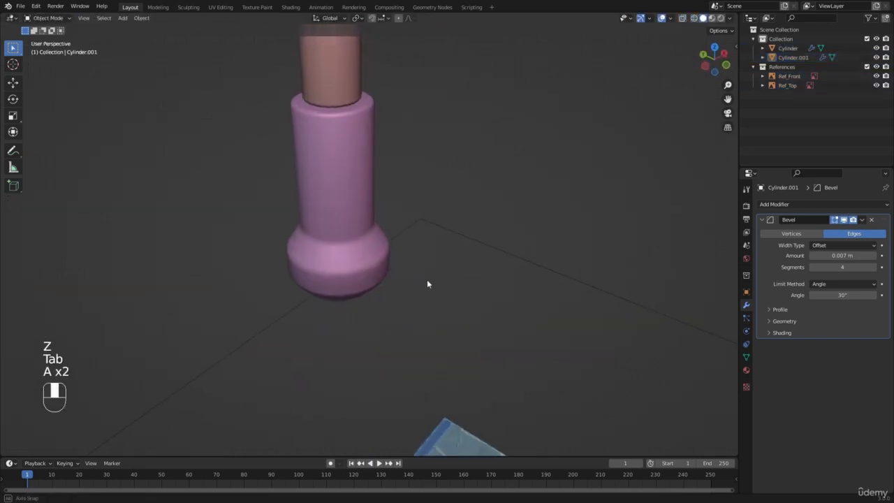
{"action": "scroll", "coordinate": [362, 269], "scroll_direction": "up", "scroll_amount": 3}
{"action": "middle_click_drag", "start_coordinate": [362, 270], "coordinate": [340, 244]}
{"action": "scroll", "coordinate": [382, 236], "scroll_direction": "down", "scroll_amount": 5}
Select the pommel again and enter Edit Mode with no vertices selected, viewing its upper rim
{"action": "key", "text": "a"}
{"action": "key", "text": "a"}
{"action": "left_click", "coordinate": [343, 249]}
{"action": "key", "text": "Tab"}
{"action": "scroll", "coordinate": [343, 249], "scroll_direction": "up", "scroll_amount": 3}
{"action": "key", "text": "a"}
{"action": "key", "text": "a"}
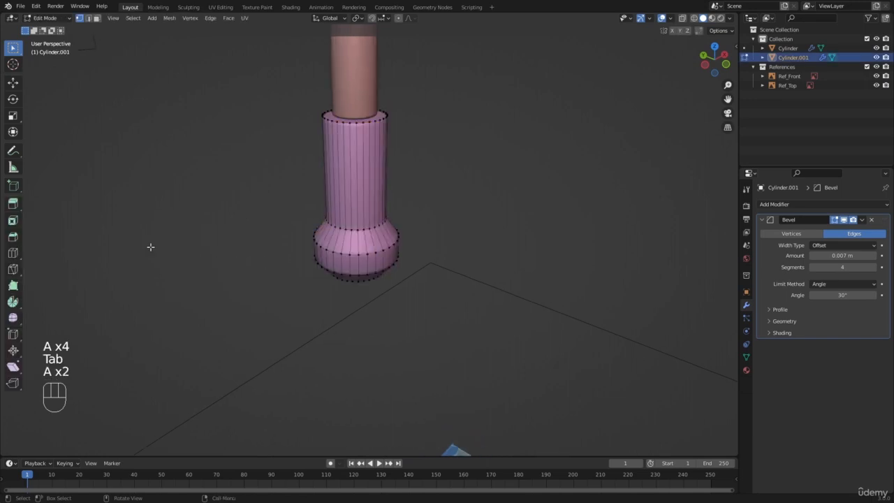
{"action": "middle_click_drag", "start_coordinate": [289, 152], "coordinate": [300, 234], "text": "shift"}
{"action": "scroll", "coordinate": [300, 235], "scroll_direction": "up", "scroll_amount": 3}
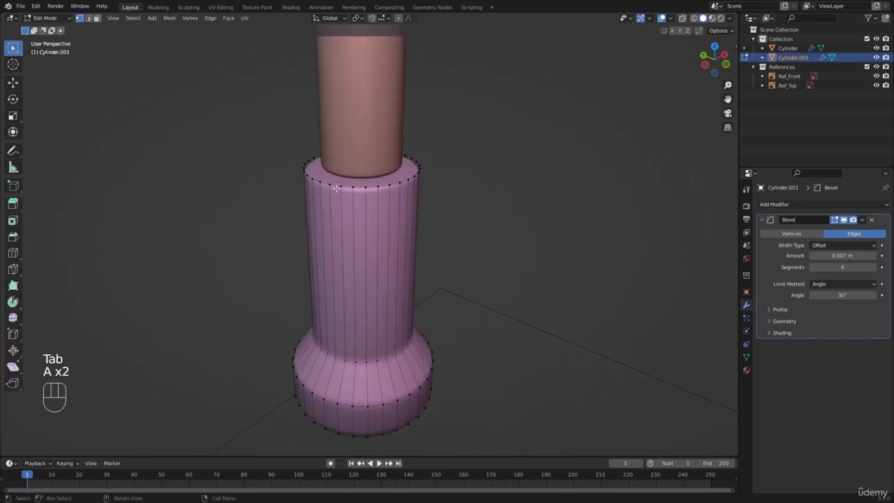
Try extruding a single face near the pommel's upper rim in face select mode, and undo it
{"action": "key", "text": "3"}
{"action": "left_click", "coordinate": [343, 176]}
{"action": "scroll", "coordinate": [339, 273], "scroll_direction": "up", "scroll_amount": 3}
{"action": "middle_click_drag", "start_coordinate": [343, 176], "coordinate": [301, 222], "text": "shift"}
{"action": "key", "text": "e"}
{"action": "left_click", "coordinate": [327, 226]}
{"action": "middle_click_drag", "start_coordinate": [300, 255], "coordinate": [298, 318]}
{"action": "key", "text": "ctrl+z"}
Extrude one long side face of the pommel's collar outward by about 0.088 m as a test, and undo it
{"action": "scroll", "coordinate": [314, 280], "scroll_direction": "down", "scroll_amount": 2}
{"action": "key", "text": "3"}
{"action": "left_click", "coordinate": [301, 306]}
{"action": "middle_click_drag", "start_coordinate": [245, 363], "coordinate": [307, 293], "text": "shift"}
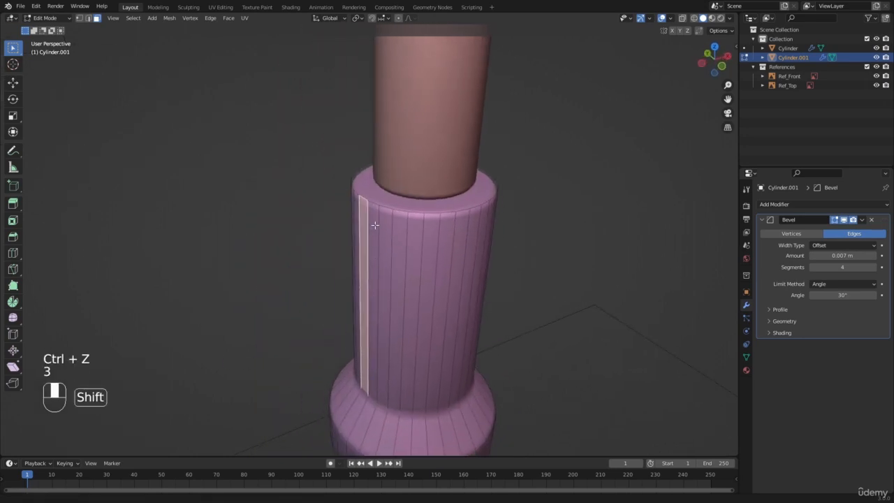
{"action": "key", "text": "e"}
{"action": "left_click", "coordinate": [301, 263]}
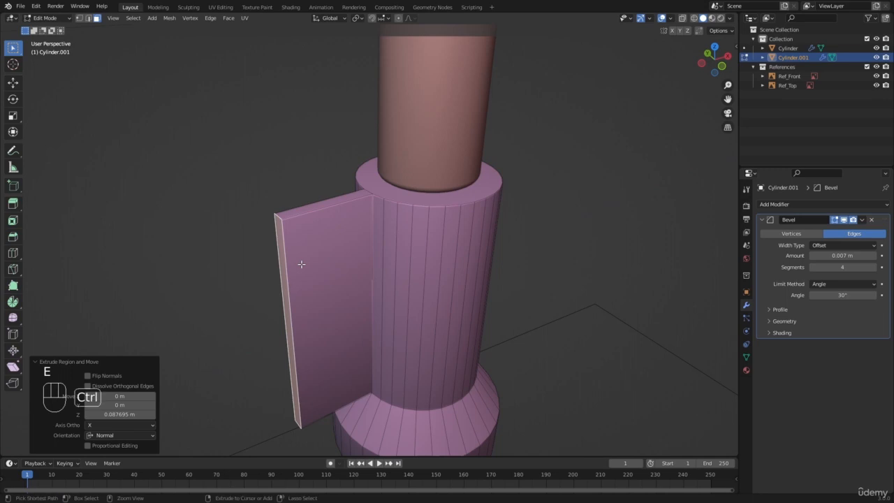
{"action": "key", "text": "ctrl+z"}
{"action": "key", "text": "Tab"}
{"action": "key", "text": "a"}
{"action": "key", "text": "a"}
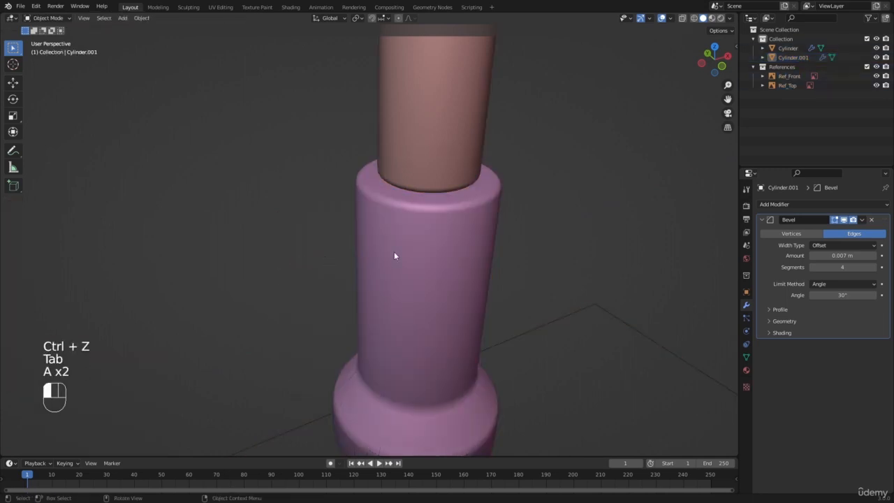
{"action": "key", "text": "Tab"}
{"action": "key", "text": "a"}
{"action": "key", "text": "a"}
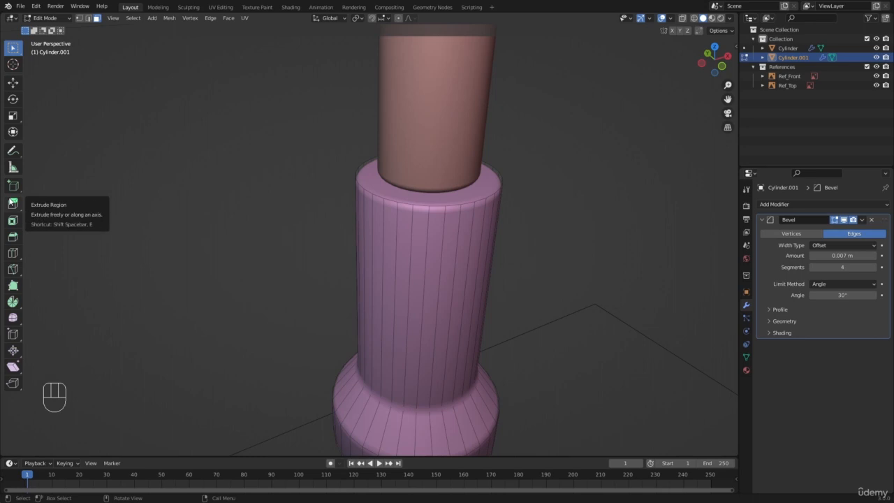
{"action": "scroll", "coordinate": [236, 220], "scroll_direction": "down", "scroll_amount": 3}
{"action": "key", "text": "a"}
Return to Object Mode and compare the pommel's outline with the front reference in wireframe, ending in solid shading
{"action": "key", "text": "a"}
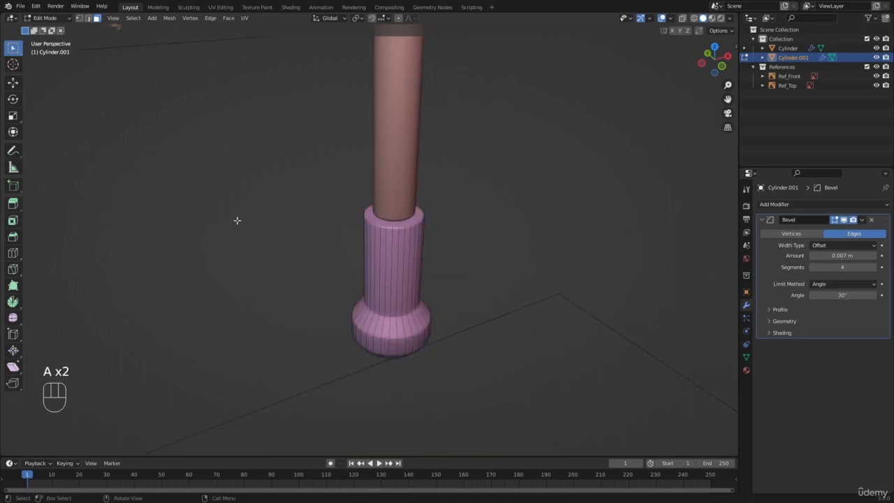
{"action": "key", "text": "Tab"}
{"action": "key", "text": "a"}
{"action": "key", "text": "a"}
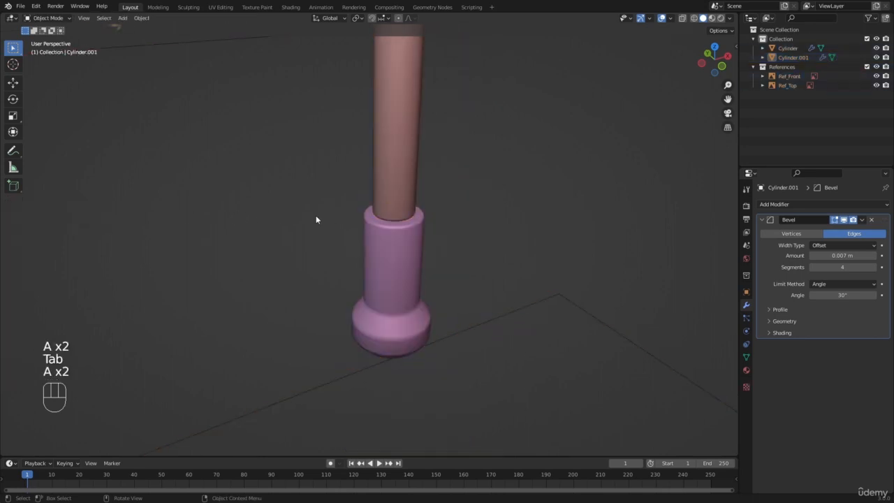
{"action": "key", "text": "KP_1"}
{"action": "key", "text": "z"}
{"action": "scroll", "coordinate": [418, 269], "scroll_direction": "up", "scroll_amount": 1}
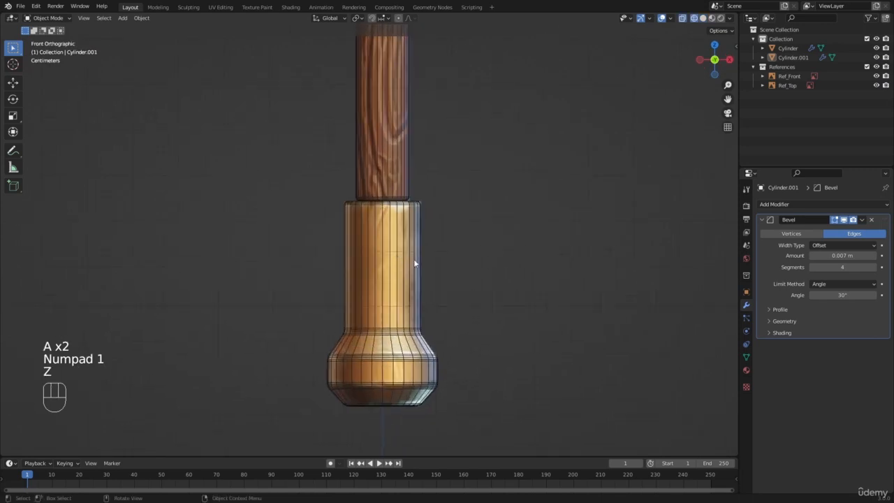
{"action": "key", "text": "z"}
{"action": "key", "text": "a"}
{"action": "key", "text": "a"}
View the handle and pommel together against the whole hammer reference from the front, ending with nothing selected
{"action": "scroll", "coordinate": [340, 107], "scroll_direction": "down", "scroll_amount": 4}
{"action": "middle_click_drag", "start_coordinate": [341, 107], "coordinate": [335, 225], "text": "shift"}
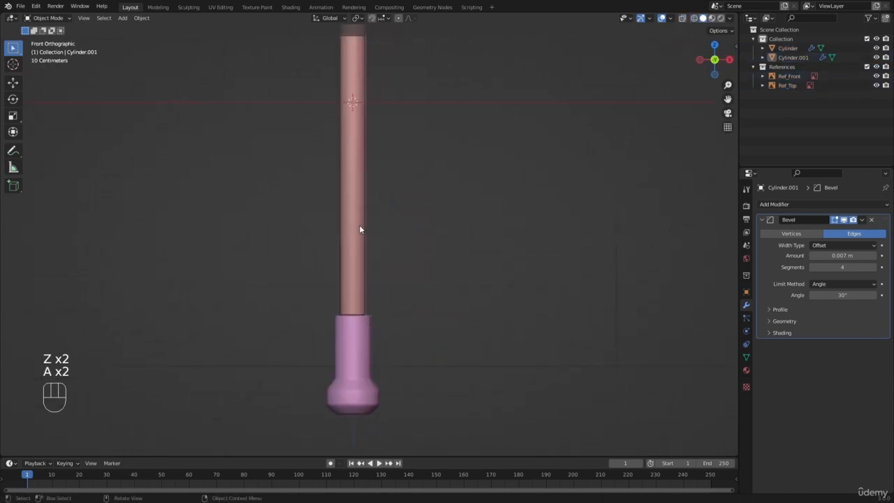
{"action": "left_click", "coordinate": [359, 224]}
{"action": "scroll", "coordinate": [361, 227], "scroll_direction": "down", "scroll_amount": 6}
{"action": "left_click", "coordinate": [363, 265], "text": "shift"}
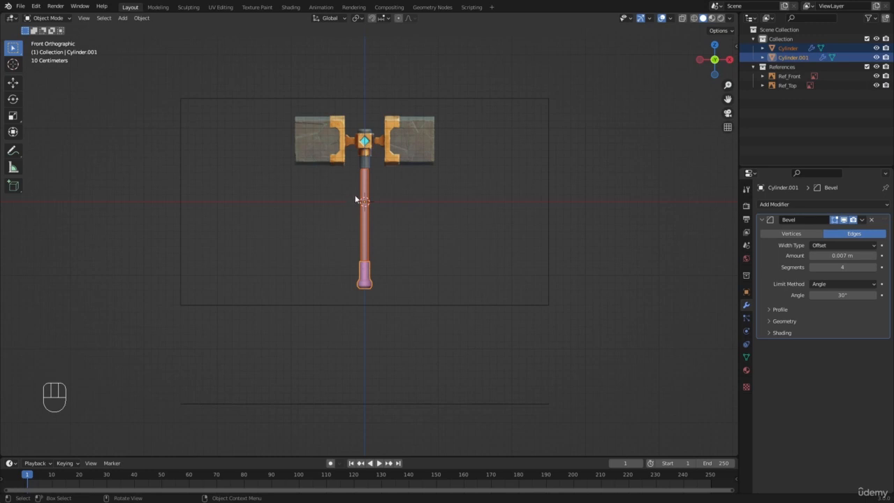
{"action": "scroll", "coordinate": [355, 199], "scroll_direction": "up", "scroll_amount": 1}
{"action": "key", "text": "a"}
{"action": "key", "text": "a"}
{"action": "scroll", "coordinate": [433, 173], "scroll_direction": "up", "scroll_amount": 3}
{"action": "scroll", "coordinate": [377, 215], "scroll_direction": "up", "scroll_amount": 3, "text": "shift"}
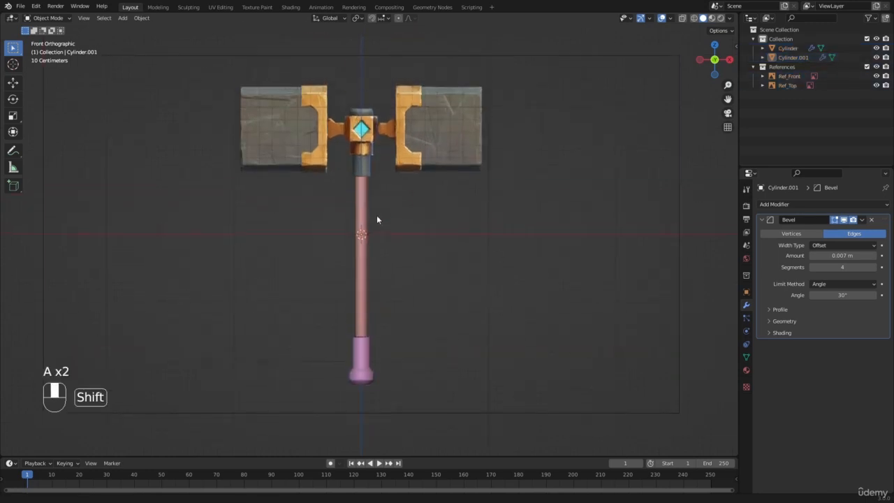
Add a 2 m cube mesh at the world origin, around the handle
{"action": "scroll", "coordinate": [377, 216], "scroll_direction": "down", "scroll_amount": 1}
{"action": "middle_click_drag", "start_coordinate": [376, 221], "coordinate": [418, 221]}
{"action": "key", "text": "shift+a"}
{"action": "mouse_move", "coordinate": [419, 220]}
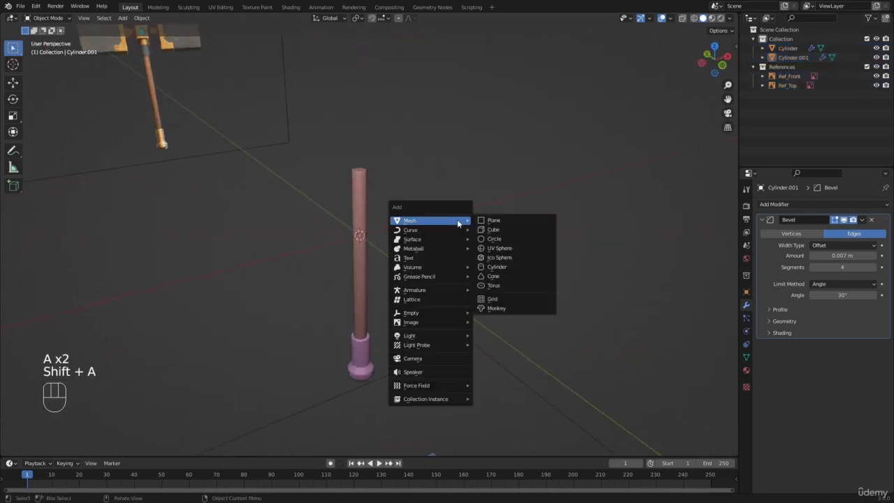
{"action": "left_click", "coordinate": [493, 231]}
{"action": "scroll", "coordinate": [488, 231], "scroll_direction": "down", "scroll_amount": 7}
{"action": "scroll", "coordinate": [487, 230], "scroll_direction": "up", "scroll_amount": 3}
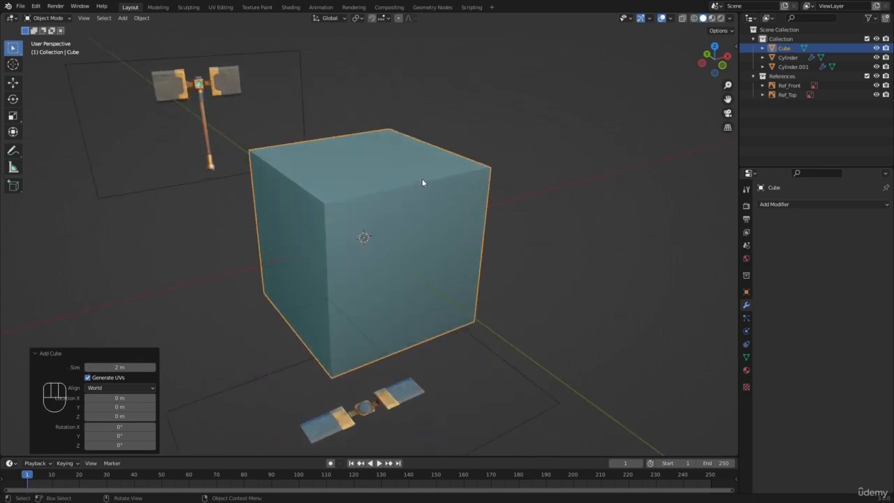
View the cube from the front in wireframe and display its object dimensions in Object Mode
{"action": "key", "text": "KP_1"}
{"action": "key", "text": "z"}
{"action": "left_click", "coordinate": [372, 170]}
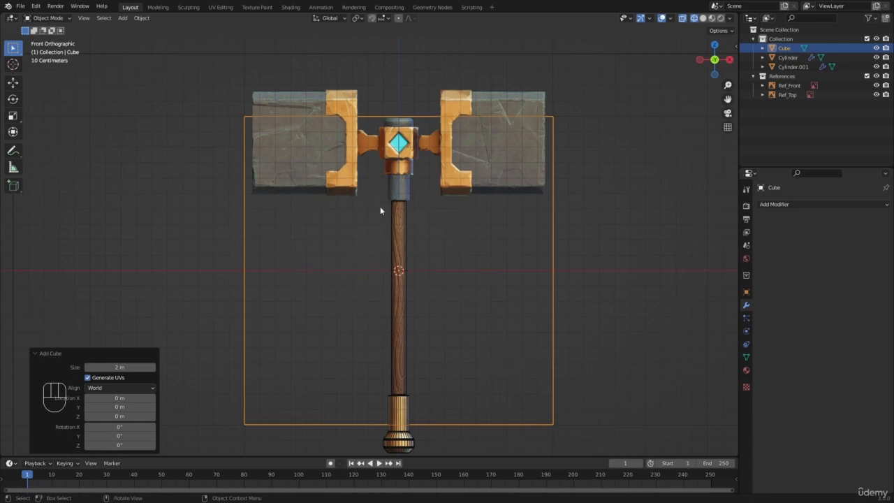
{"action": "key", "text": "Tab"}
{"action": "key", "text": "n"}
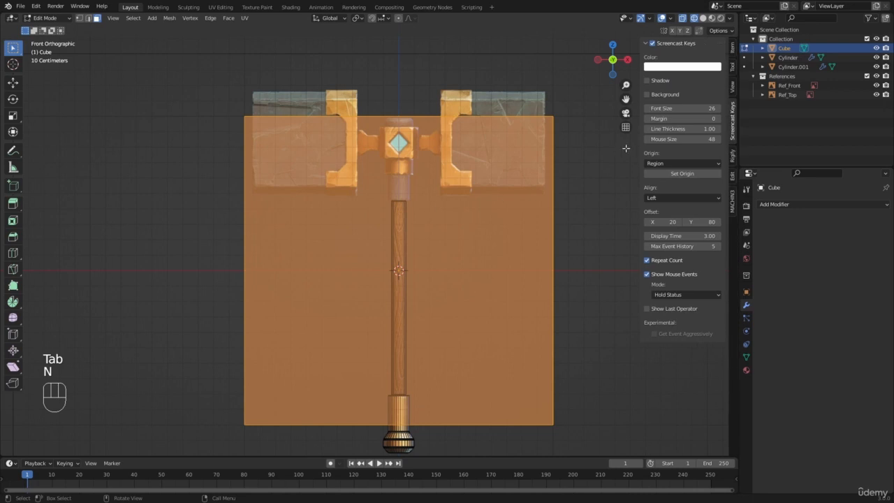
{"action": "left_click", "coordinate": [731, 51]}
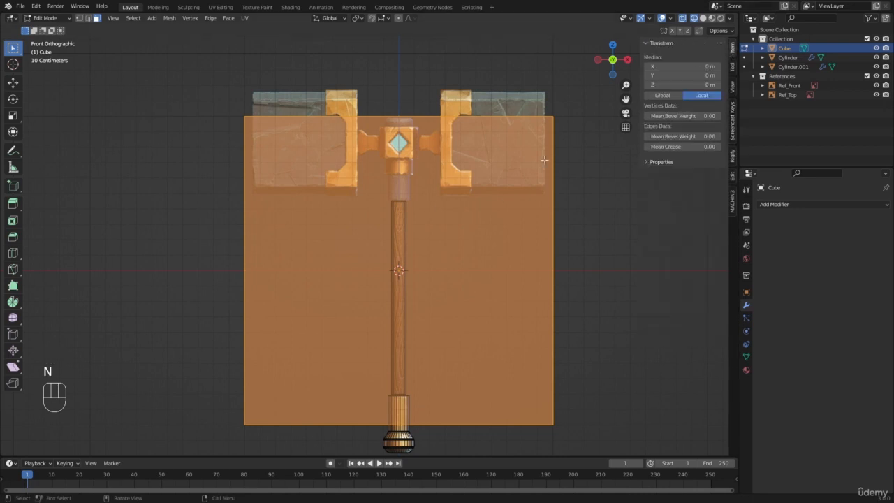
{"action": "key", "text": "n"}
{"action": "key", "text": "n"}
{"action": "key", "text": "Tab"}
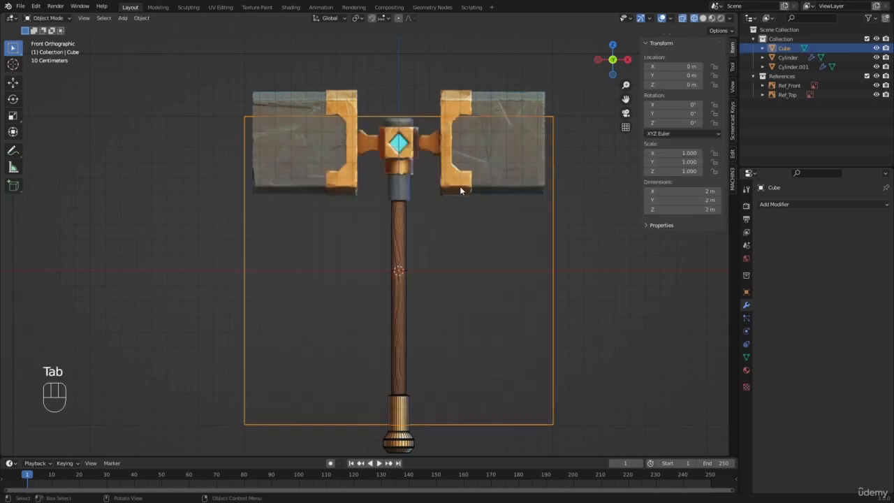
Scale the cube down uniformly to 0.7 m per side
{"action": "key", "text": "s"}
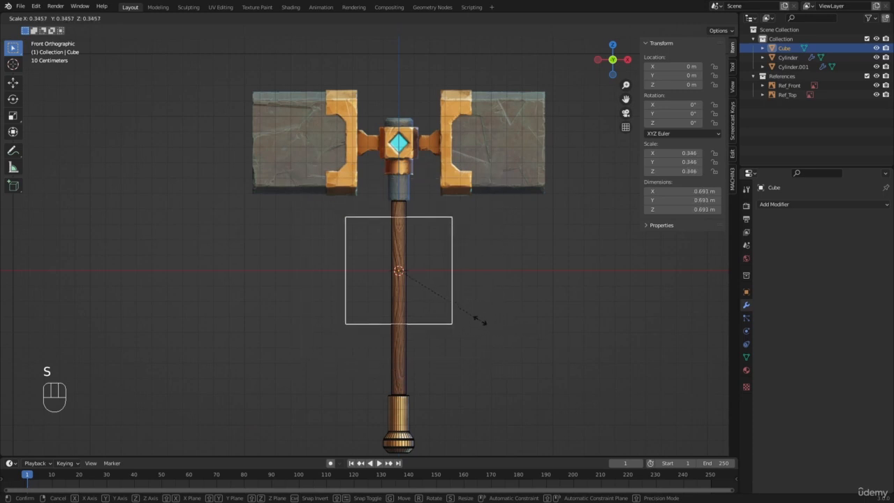
{"action": "key", "text": "shift"}
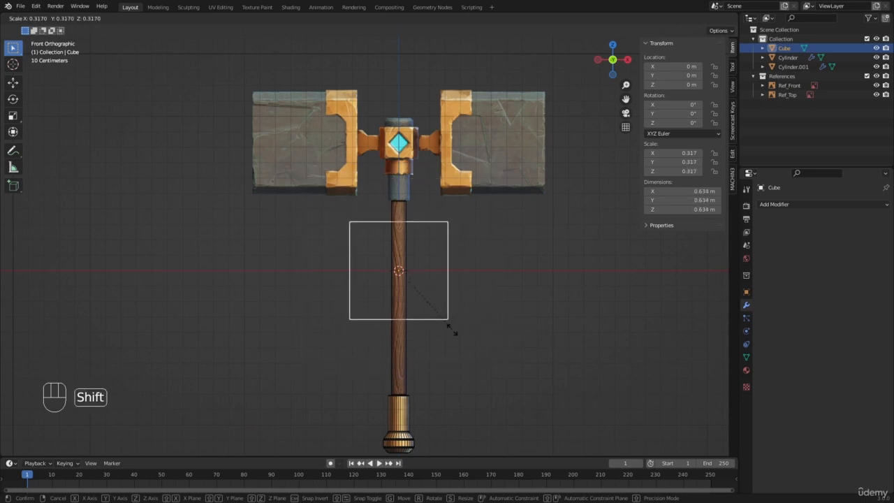
{"action": "left_click", "coordinate": [522, 400]}
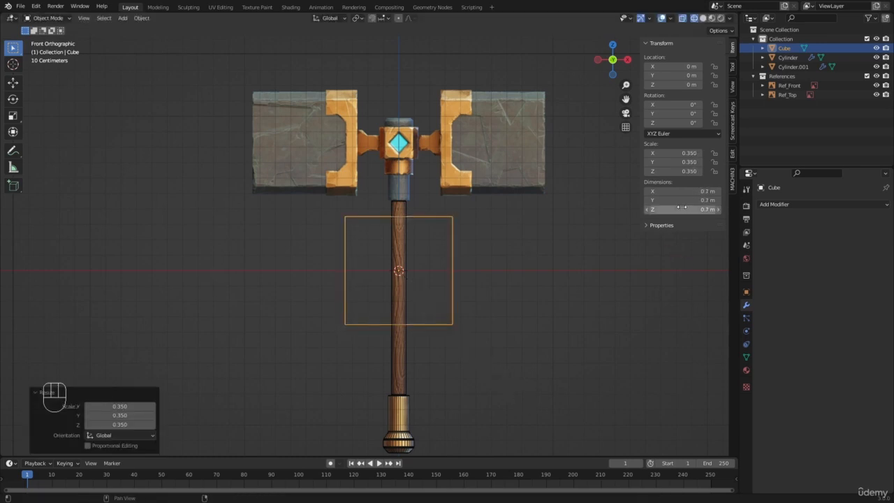
Select the handle, the pommel, and both the top and front reference images together in solid shading
{"action": "key", "text": "a"}
{"action": "key", "text": "a"}
{"action": "left_click", "coordinate": [392, 385]}
{"action": "left_click", "coordinate": [393, 386]}
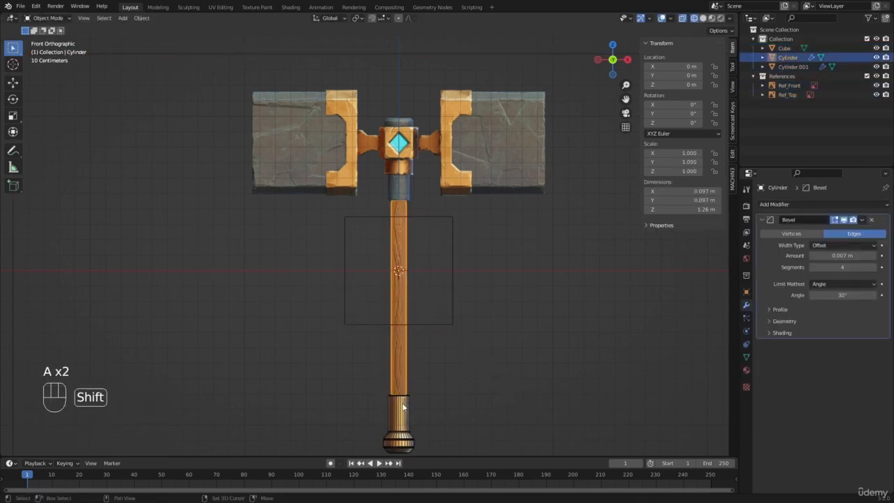
{"action": "left_click", "coordinate": [402, 404], "text": "shift"}
{"action": "scroll", "coordinate": [351, 250], "scroll_direction": "down", "scroll_amount": 5}
{"action": "middle_click_drag", "start_coordinate": [351, 253], "coordinate": [406, 291]}
{"action": "key", "text": "z"}
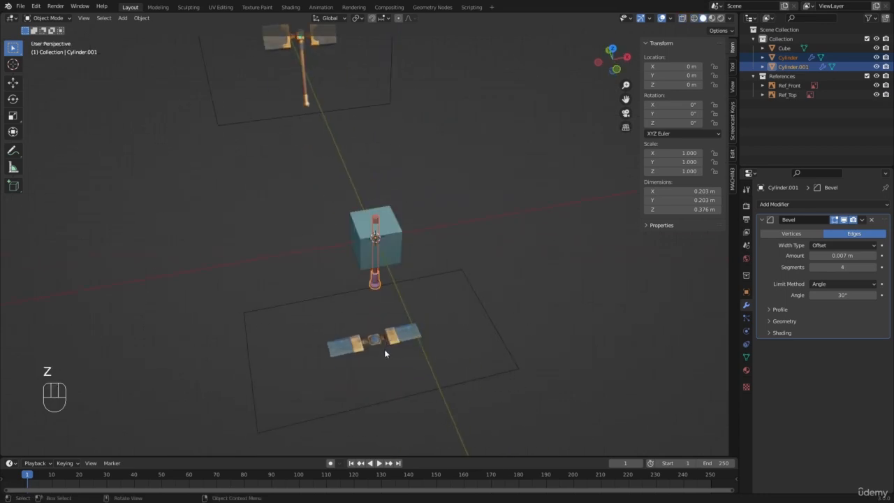
{"action": "left_click", "coordinate": [384, 349], "text": "shift"}
{"action": "left_click", "coordinate": [306, 78], "text": "shift"}
{"action": "middle_click_drag", "start_coordinate": [306, 79], "coordinate": [440, 249]}
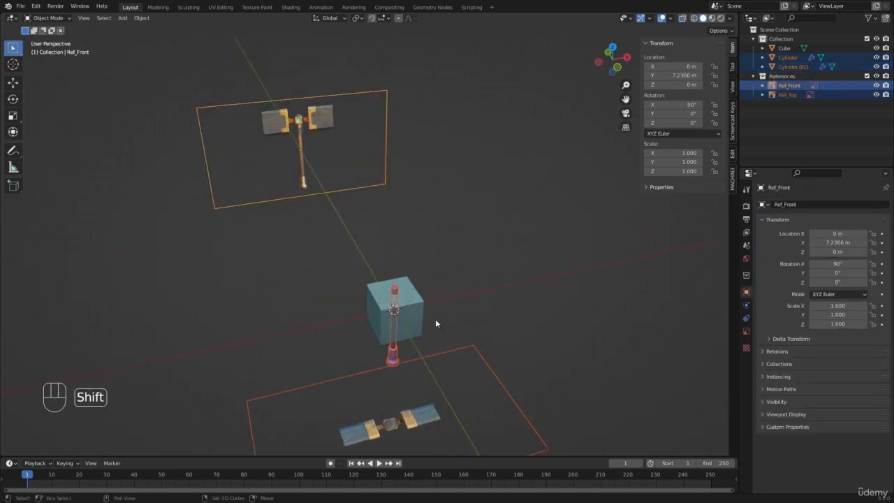
Set the pivot point to 3D Cursor and scale the selected parts and references by about 0.353 in front view
{"action": "middle_click_drag", "start_coordinate": [435, 318], "coordinate": [434, 267], "text": "shift"}
{"action": "left_click", "coordinate": [358, 18]}
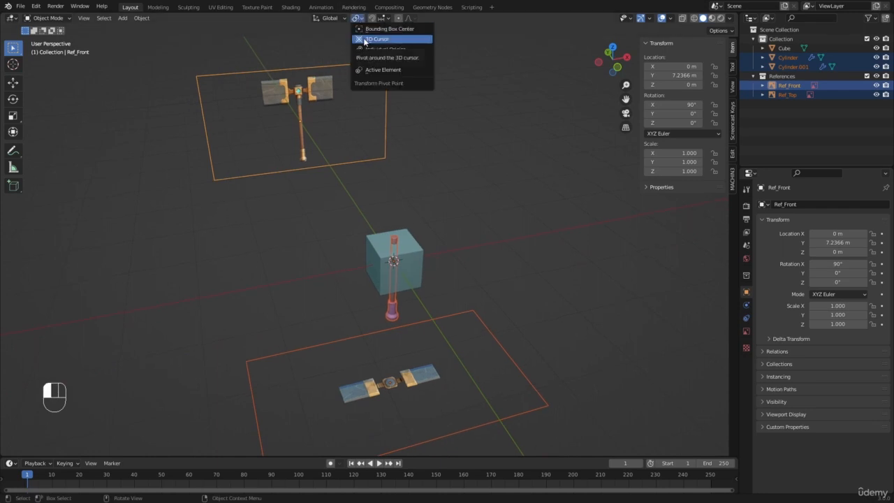
{"action": "left_click", "coordinate": [364, 39]}
{"action": "scroll", "coordinate": [426, 301], "scroll_direction": "up", "scroll_amount": 2}
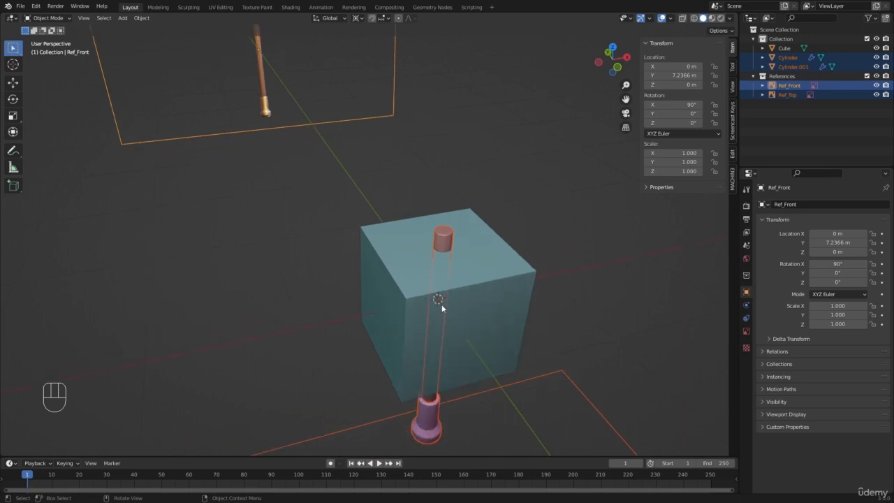
{"action": "scroll", "coordinate": [438, 301], "scroll_direction": "down", "scroll_amount": 5}
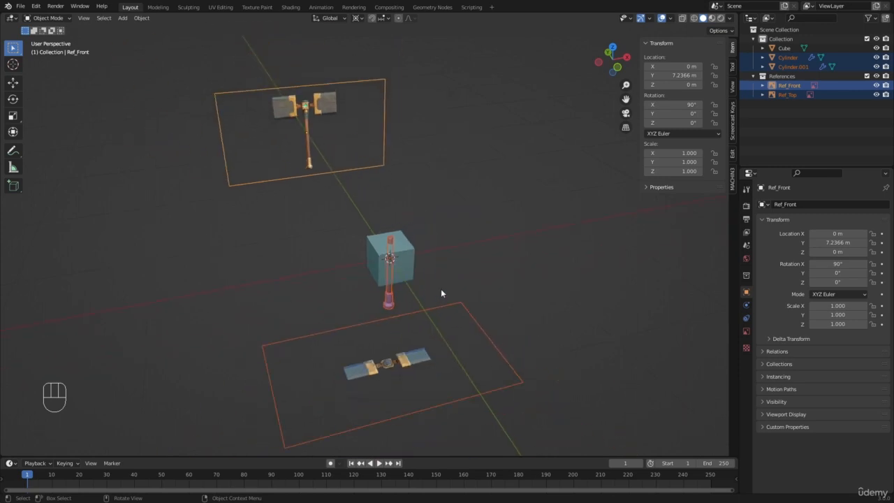
{"action": "key", "text": "KP_1"}
{"action": "scroll", "coordinate": [529, 329], "scroll_direction": "up", "scroll_amount": 3}
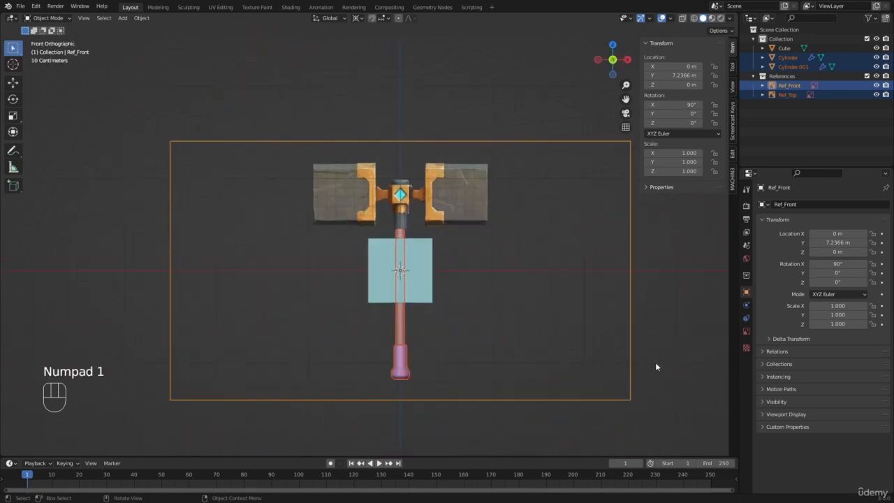
{"action": "key", "text": "s"}
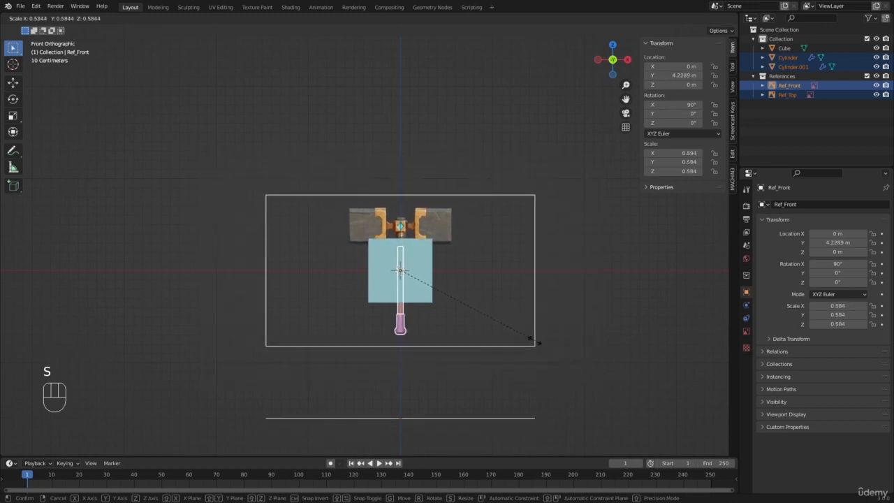
{"action": "left_click", "coordinate": [465, 335]}
Scale the selection by a further 0.843 or so in wireframe, so the hammer fits within the cube's height
{"action": "scroll", "coordinate": [329, 315], "scroll_direction": "up", "scroll_amount": 6}
{"action": "key", "text": "shift+z"}
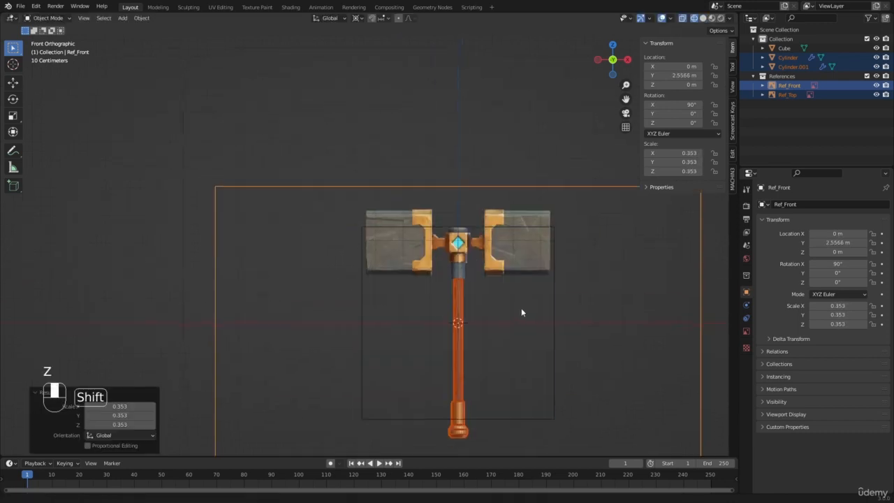
{"action": "middle_click_drag", "start_coordinate": [521, 312], "coordinate": [440, 237], "text": "shift"}
{"action": "key", "text": "s"}
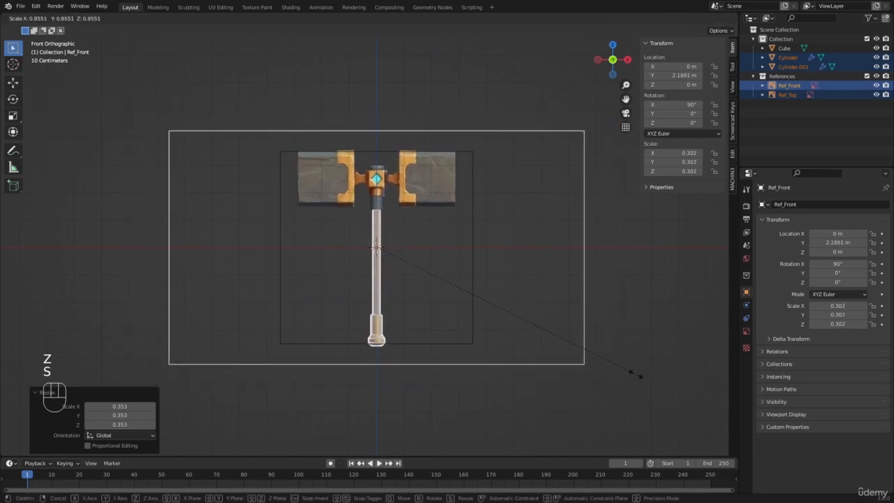
{"action": "left_click", "coordinate": [631, 377]}
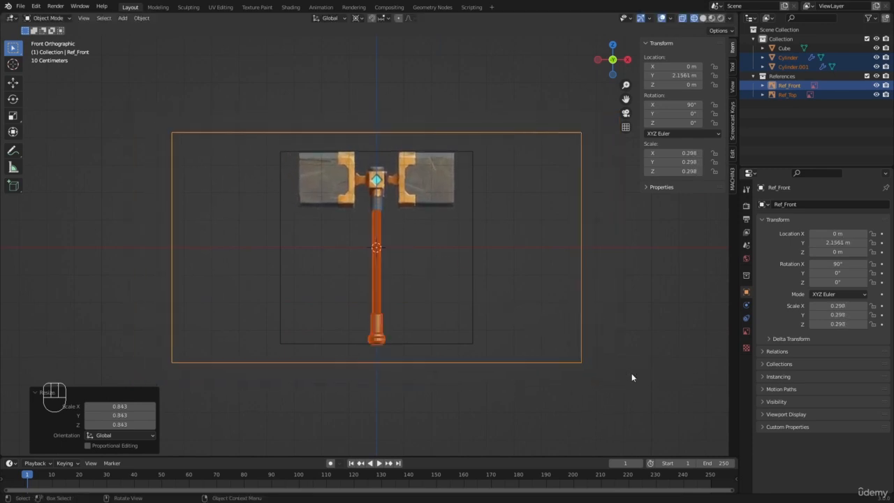
Return to solid shading and delete the cube used as the size guide
{"action": "scroll", "coordinate": [361, 250], "scroll_direction": "up", "scroll_amount": 2}
{"action": "key", "text": "z"}
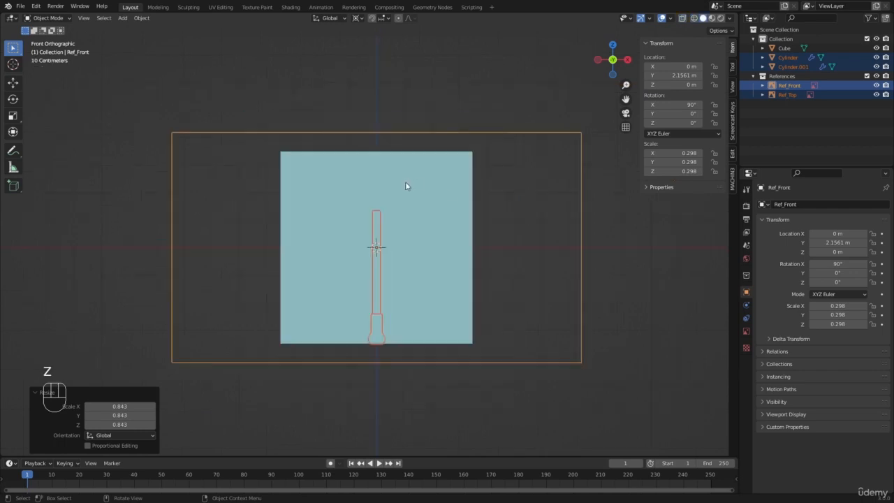
{"action": "middle_click_drag", "start_coordinate": [234, 242], "coordinate": [420, 218]}
{"action": "key", "text": "a"}
{"action": "key", "text": "a"}
{"action": "left_click", "coordinate": [420, 221]}
{"action": "key", "text": "x"}
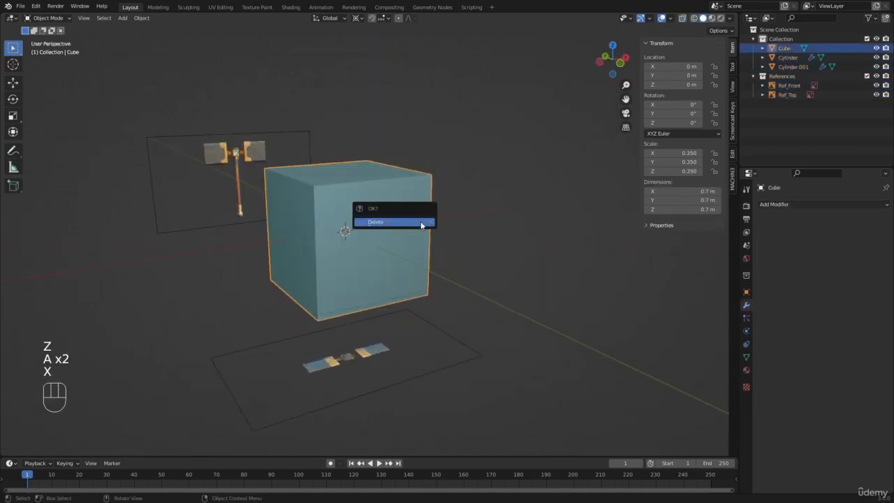
{"action": "left_click", "coordinate": [421, 225]}
Inspect the resized handle and pommel beside the reference images from several angles
{"action": "middle_click_drag", "start_coordinate": [304, 212], "coordinate": [327, 246]}
{"action": "key", "text": "a"}
{"action": "key", "text": "a"}
{"action": "scroll", "coordinate": [323, 222], "scroll_direction": "up", "scroll_amount": 1}
{"action": "middle_click_drag", "start_coordinate": [321, 214], "coordinate": [345, 215]}
{"action": "scroll", "coordinate": [307, 191], "scroll_direction": "up", "scroll_amount": 2}
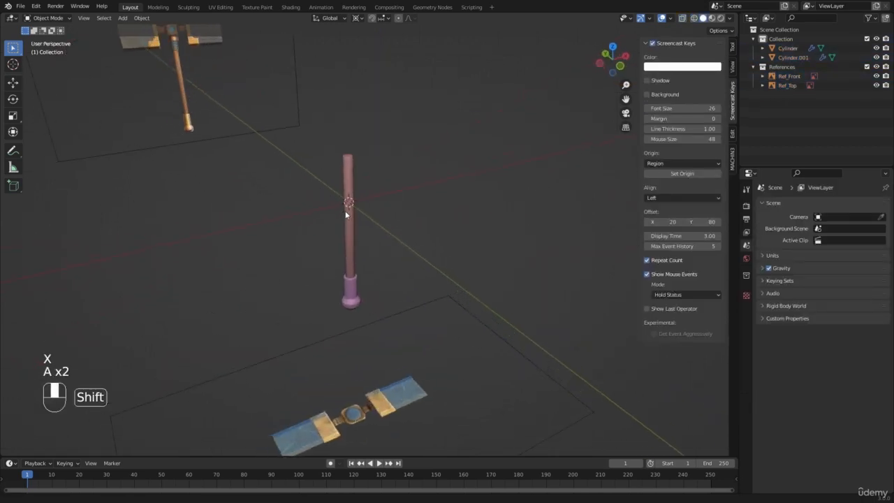
{"action": "key", "text": "a"}
{"action": "key", "text": "a"}
{"action": "scroll", "coordinate": [303, 142], "scroll_direction": "up", "scroll_amount": 3}
{"action": "key", "text": "b"}
{"action": "left_click_drag", "start_coordinate": [291, 136], "coordinate": [458, 377]}
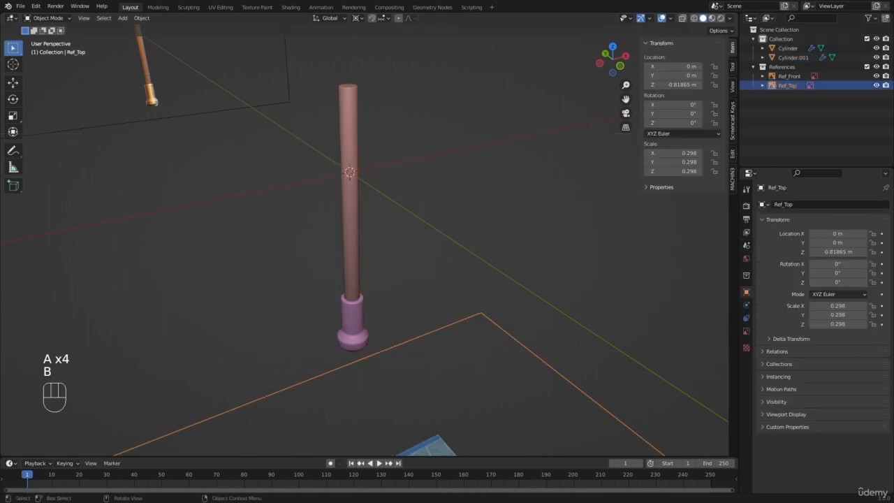
{"action": "scroll", "coordinate": [365, 239], "scroll_direction": "up", "scroll_amount": 1}
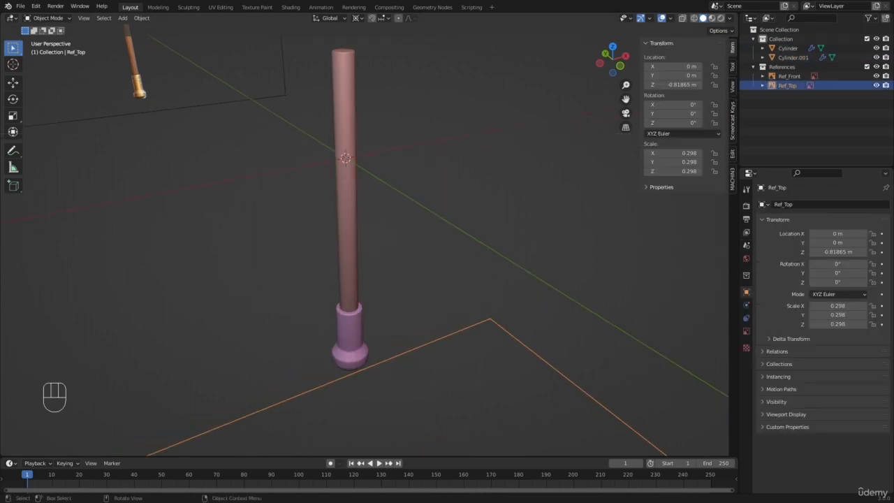
{"action": "middle_click_drag", "start_coordinate": [283, 193], "coordinate": [311, 241]}
{"action": "middle_click_drag", "start_coordinate": [310, 241], "coordinate": [307, 178], "text": "shift"}
{"action": "middle_click_drag", "start_coordinate": [318, 269], "coordinate": [299, 223]}
{"action": "scroll", "coordinate": [295, 219], "scroll_direction": "down", "scroll_amount": 6}
{"action": "middle_click_drag", "start_coordinate": [316, 182], "coordinate": [349, 244], "text": "shift"}
{"action": "scroll", "coordinate": [348, 244], "scroll_direction": "up", "scroll_amount": 1}
{"action": "scroll", "coordinate": [349, 244], "scroll_direction": "up", "scroll_amount": 1}
Select the handle and the pommel together and apply their scale
{"action": "left_click", "coordinate": [341, 201]}
{"action": "left_click", "coordinate": [351, 244], "text": "shift"}
{"action": "middle_click_drag", "start_coordinate": [363, 200], "coordinate": [395, 278], "text": "shift"}
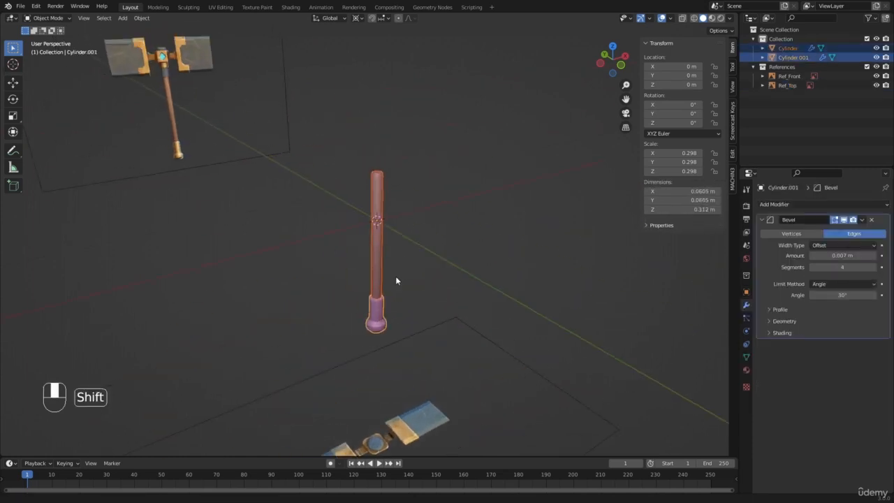
{"action": "scroll", "coordinate": [452, 226], "scroll_direction": "up", "scroll_amount": 4}
{"action": "key", "text": "ctrl+a"}
{"action": "left_click", "coordinate": [455, 222]}
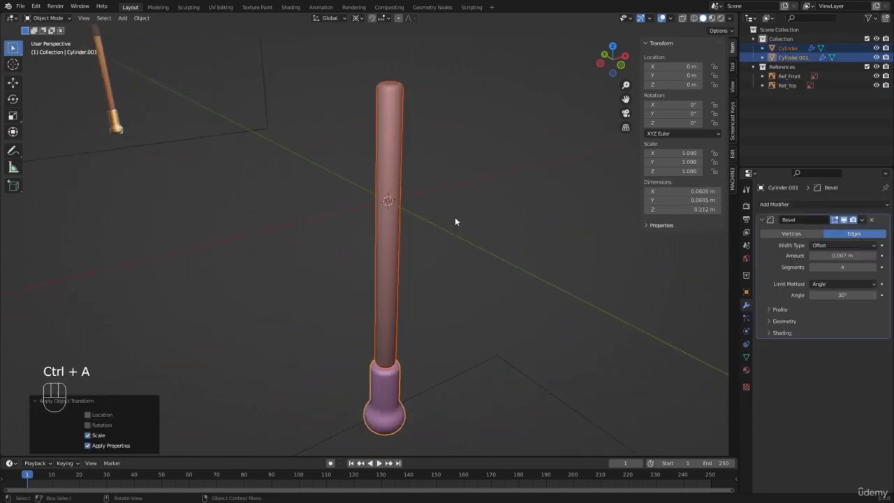
Set the handle's Bevel modifier amount to 0.001 m
{"action": "left_click", "coordinate": [455, 218]}
{"action": "left_click", "coordinate": [385, 209]}
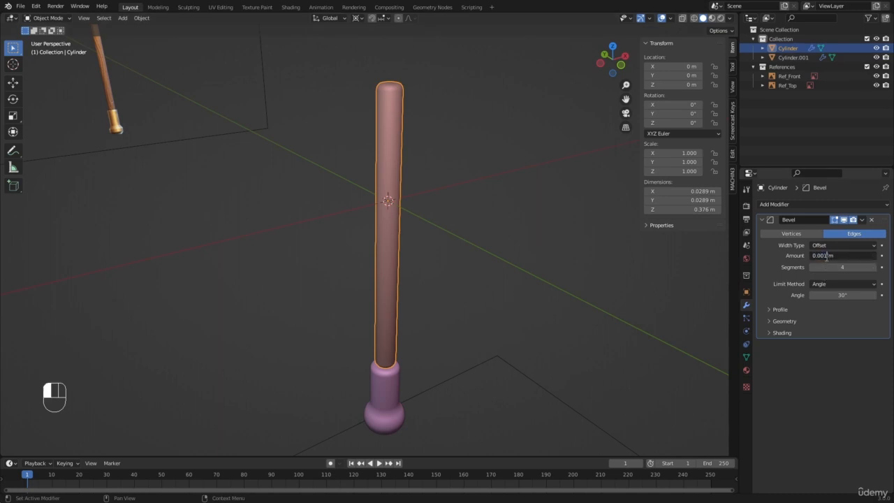
{"action": "key", "text": "Return"}
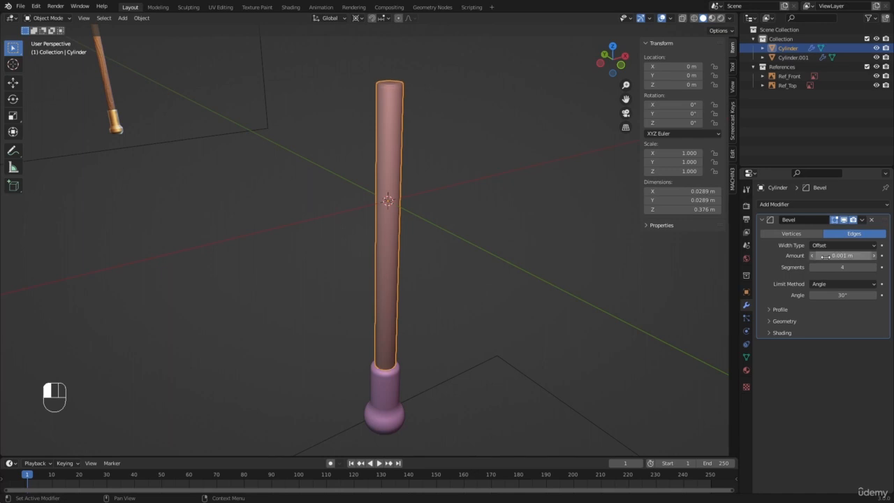
Set the pommel's Bevel modifier amount to 0.001 m
{"action": "scroll", "coordinate": [388, 412], "scroll_direction": "up", "scroll_amount": 2}
{"action": "key", "text": "a"}
{"action": "key", "text": "a"}
{"action": "left_click", "coordinate": [387, 417]}
{"action": "left_click", "coordinate": [848, 254]}
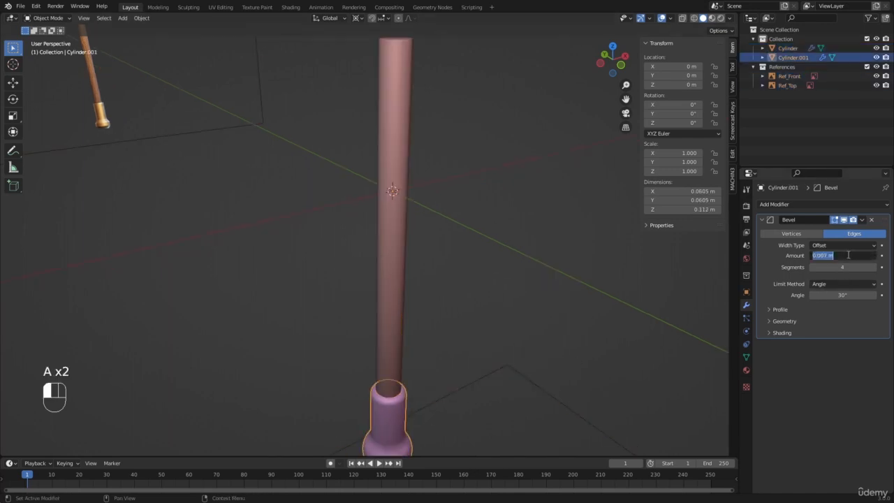
{"action": "key", "text": "Return"}
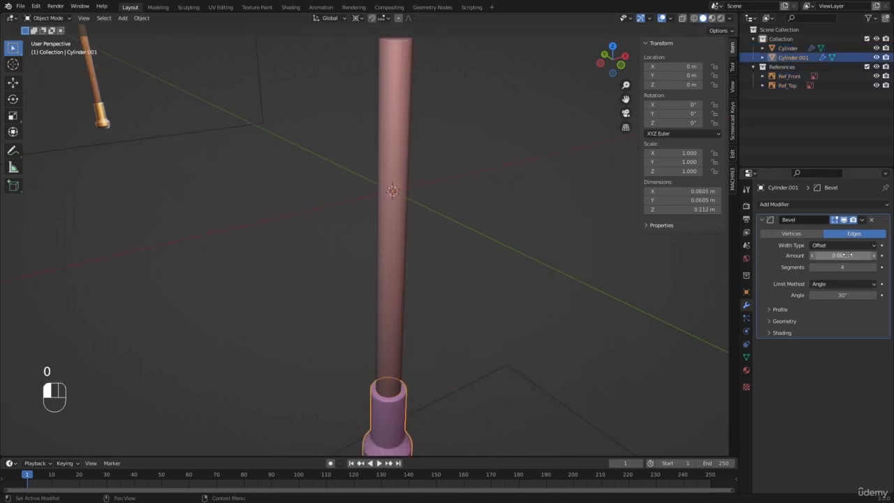
Examine the bevels on the handle and pommel, closing in on the handle's top rim
{"action": "key", "text": "a"}
{"action": "key", "text": "a"}
{"action": "scroll", "coordinate": [383, 236], "scroll_direction": "down", "scroll_amount": 5}
{"action": "middle_click_drag", "start_coordinate": [383, 235], "coordinate": [372, 251], "text": "shift"}
{"action": "scroll", "coordinate": [363, 169], "scroll_direction": "up", "scroll_amount": 4}
{"action": "scroll", "coordinate": [363, 169], "scroll_direction": "down", "scroll_amount": 4}
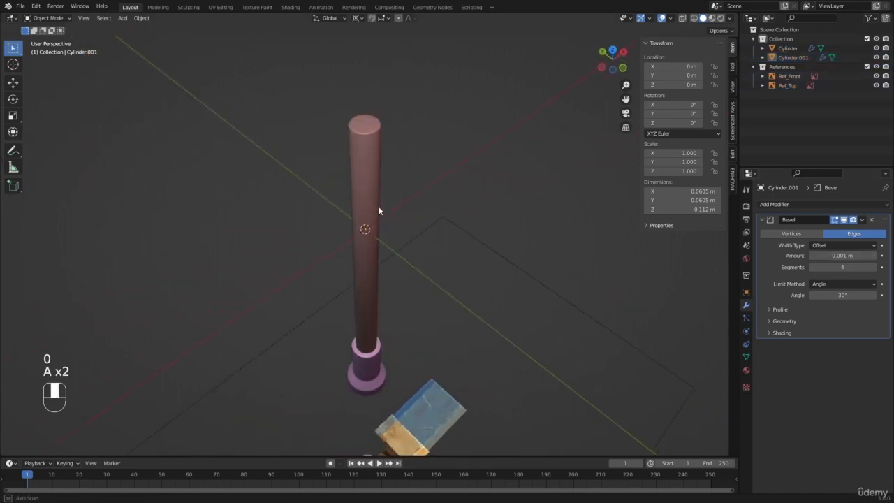
{"action": "key", "text": "a"}
{"action": "key", "text": "a"}
{"action": "scroll", "coordinate": [366, 183], "scroll_direction": "up", "scroll_amount": 4}
{"action": "key", "text": "a"}
{"action": "key", "text": "a"}
{"action": "scroll", "coordinate": [371, 269], "scroll_direction": "up", "scroll_amount": 6}
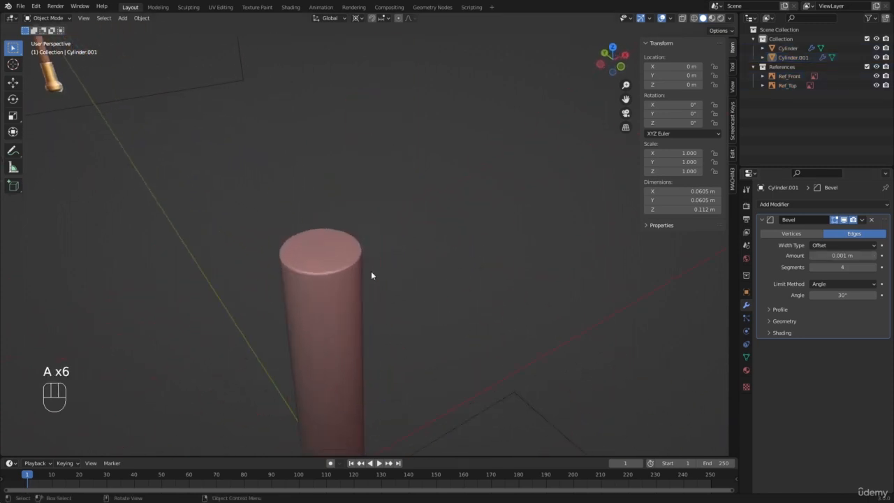
{"action": "middle_click_drag", "start_coordinate": [361, 263], "coordinate": [394, 223], "text": "shift"}
{"action": "scroll", "coordinate": [361, 206], "scroll_direction": "up", "scroll_amount": 1}
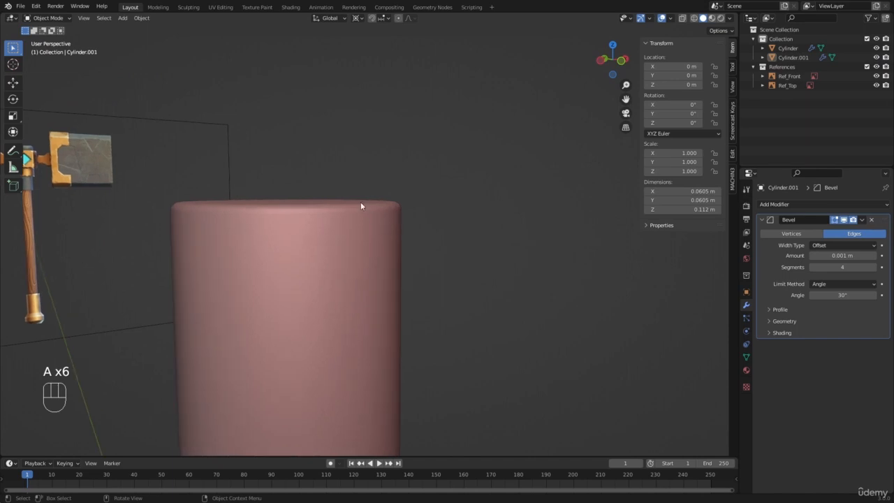
{"action": "left_click", "coordinate": [362, 232]}
{"action": "left_click", "coordinate": [361, 231]}
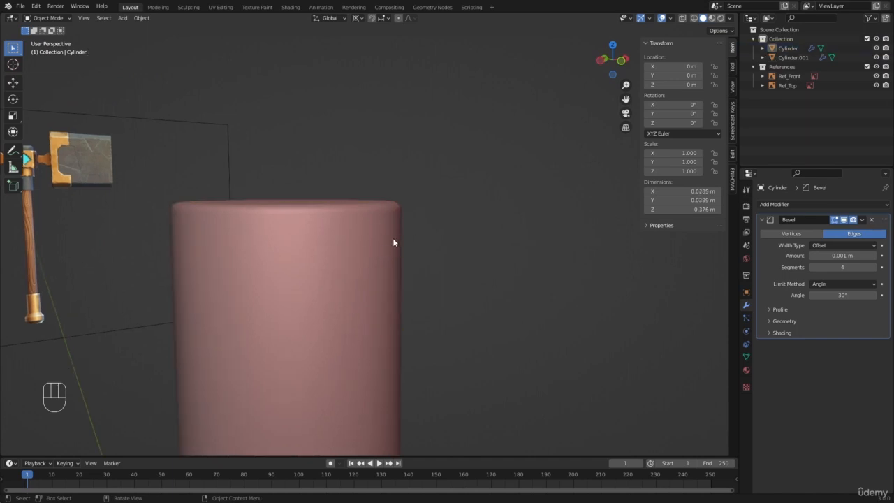
Check the handle's rounded top rim from several angles and compare its upper end with the front reference
{"action": "middle_click_drag", "start_coordinate": [299, 184], "coordinate": [383, 216]}
{"action": "key", "text": "a"}
{"action": "key", "text": "a"}
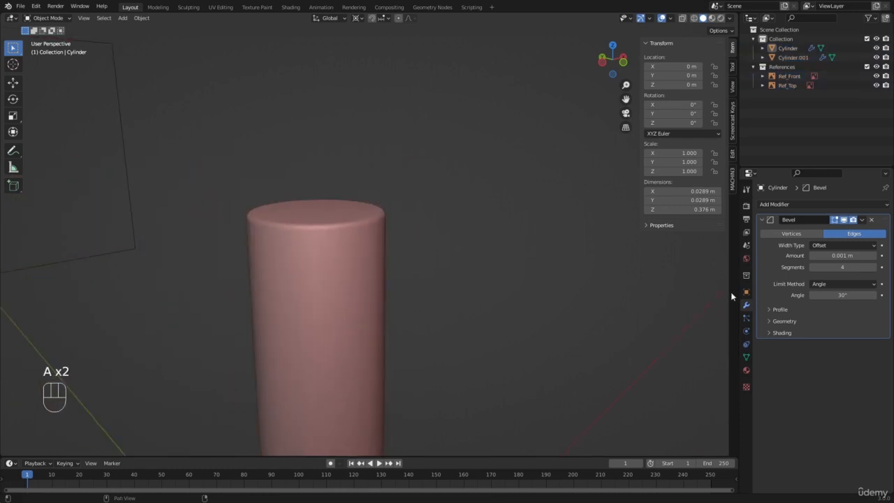
{"action": "scroll", "coordinate": [574, 253], "scroll_direction": "down", "scroll_amount": 8}
{"action": "key", "text": "a"}
{"action": "key", "text": "a"}
{"action": "middle_click_drag", "start_coordinate": [373, 252], "coordinate": [355, 261]}
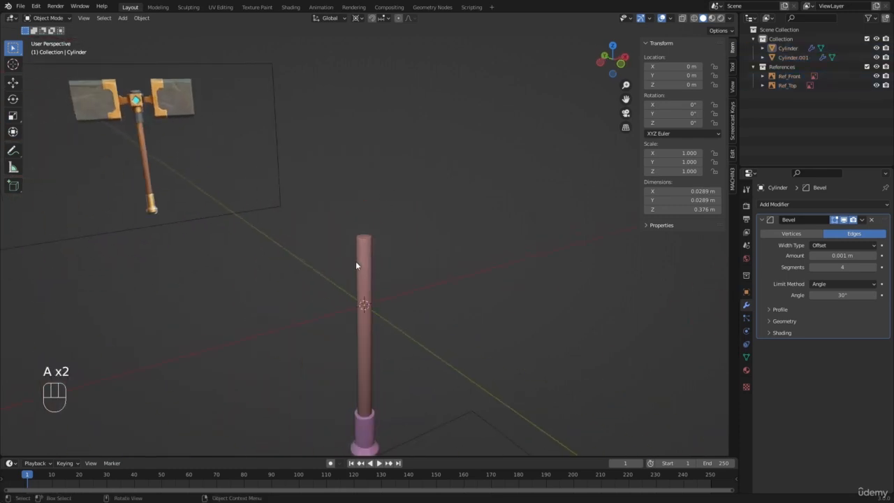
{"action": "key", "text": "KP_1"}
{"action": "key", "text": "a"}
{"action": "key", "text": "a"}
{"action": "scroll", "coordinate": [356, 261], "scroll_direction": "up", "scroll_amount": 5}
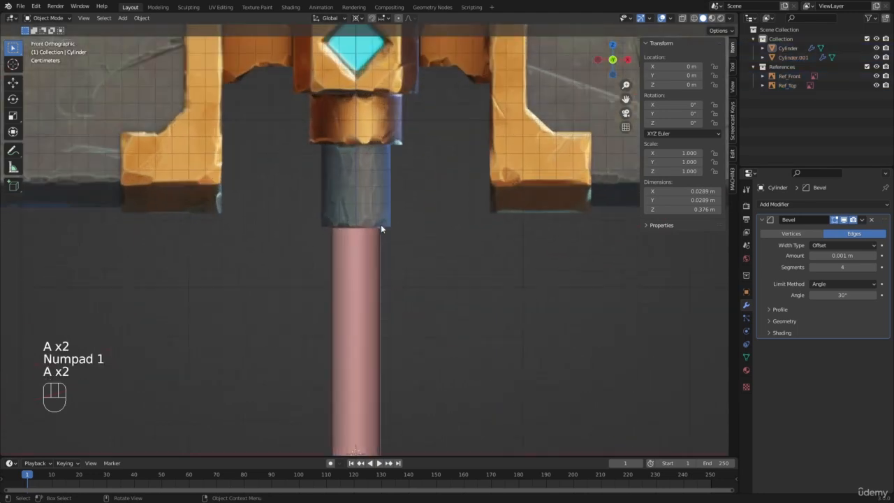
Select the handle and open its mesh for editing with nothing selected
{"action": "left_click", "coordinate": [352, 245]}
{"action": "scroll", "coordinate": [353, 257], "scroll_direction": "down", "scroll_amount": 4}
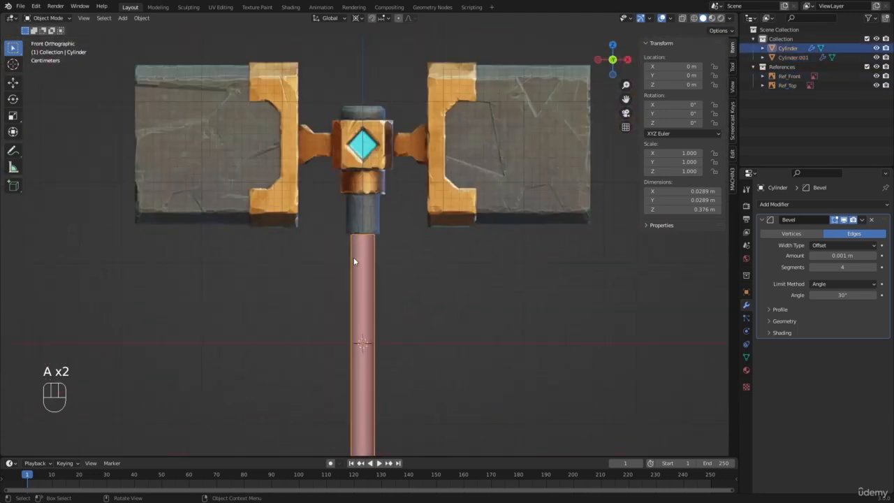
{"action": "scroll", "coordinate": [354, 256], "scroll_direction": "down", "scroll_amount": 4}
{"action": "scroll", "coordinate": [358, 250], "scroll_direction": "up", "scroll_amount": 4}
{"action": "scroll", "coordinate": [389, 230], "scroll_direction": "down", "scroll_amount": 6}
{"action": "scroll", "coordinate": [389, 229], "scroll_direction": "up", "scroll_amount": 4}
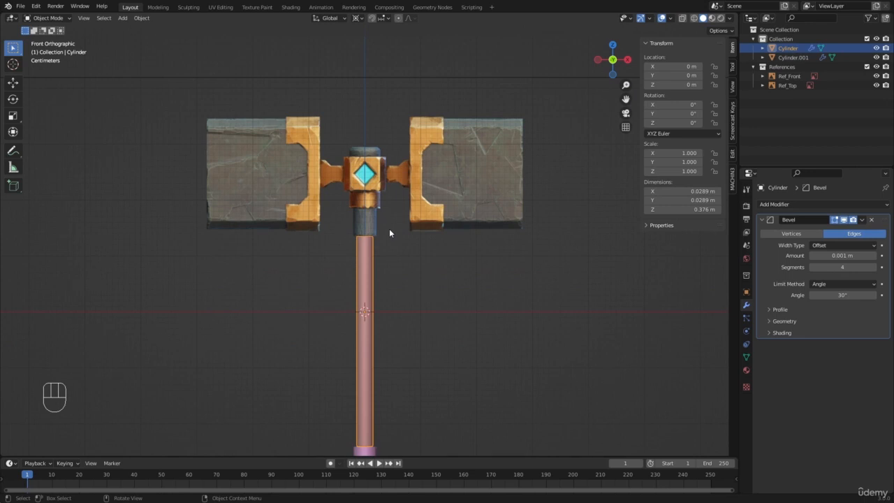
{"action": "key", "text": "Tab"}
{"action": "scroll", "coordinate": [388, 228], "scroll_direction": "up", "scroll_amount": 3}
{"action": "scroll", "coordinate": [389, 229], "scroll_direction": "up", "scroll_amount": 3}
{"action": "key", "text": "a"}
{"action": "key", "text": "a"}
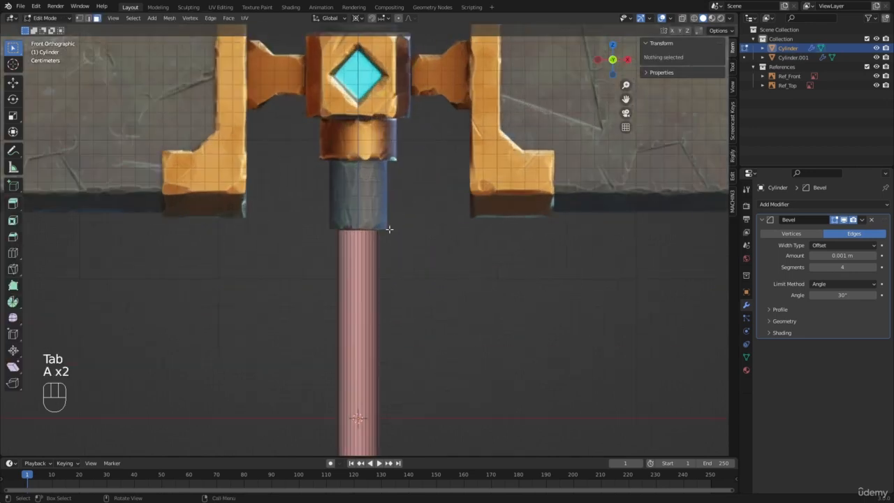
Box-select the ring of vertices at the handle's top end, using wireframe display and vertex selection
{"action": "key", "text": "z"}
{"action": "key", "text": "1"}
{"action": "key", "text": "a"}
{"action": "key", "text": "a"}
{"action": "key", "text": "b"}
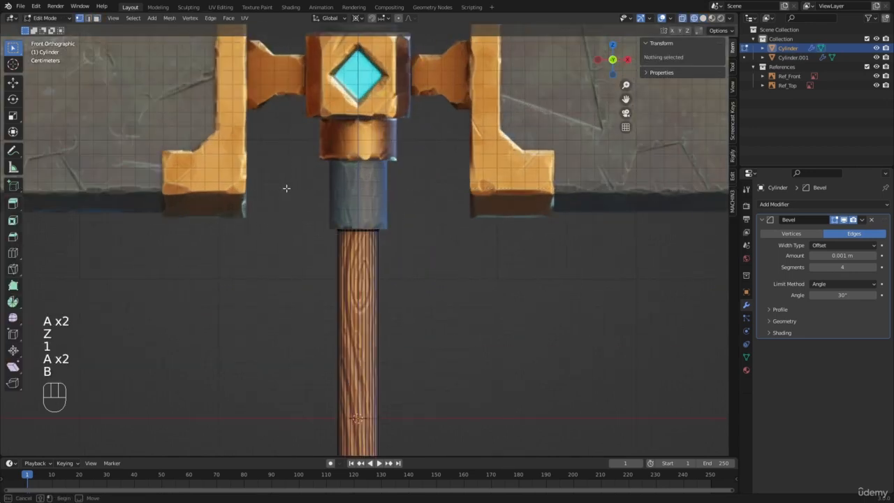
{"action": "left_click_drag", "start_coordinate": [287, 188], "coordinate": [409, 239]}
Duplicate the handle's top vertex ring in place without moving the copy
{"action": "scroll", "coordinate": [405, 216], "scroll_direction": "up", "scroll_amount": 4}
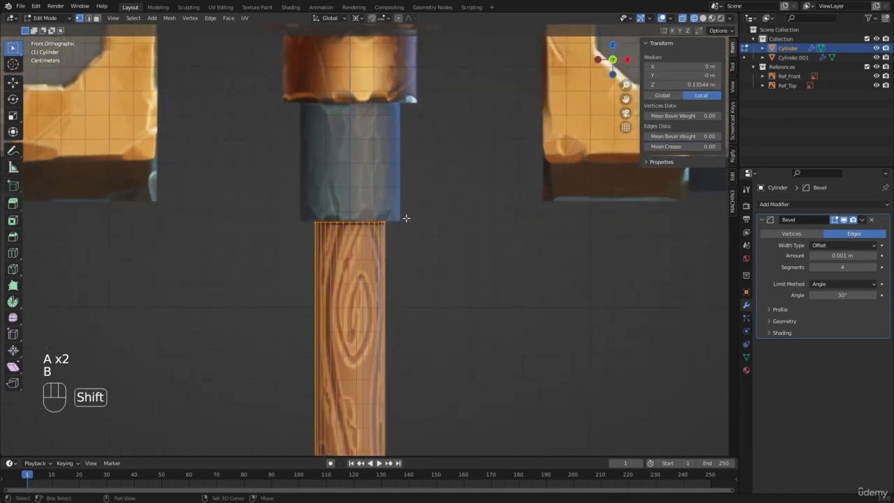
{"action": "scroll", "coordinate": [393, 230], "scroll_direction": "down", "scroll_amount": 9}
{"action": "scroll", "coordinate": [425, 230], "scroll_direction": "up", "scroll_amount": 3}
{"action": "key", "text": "shift+d"}
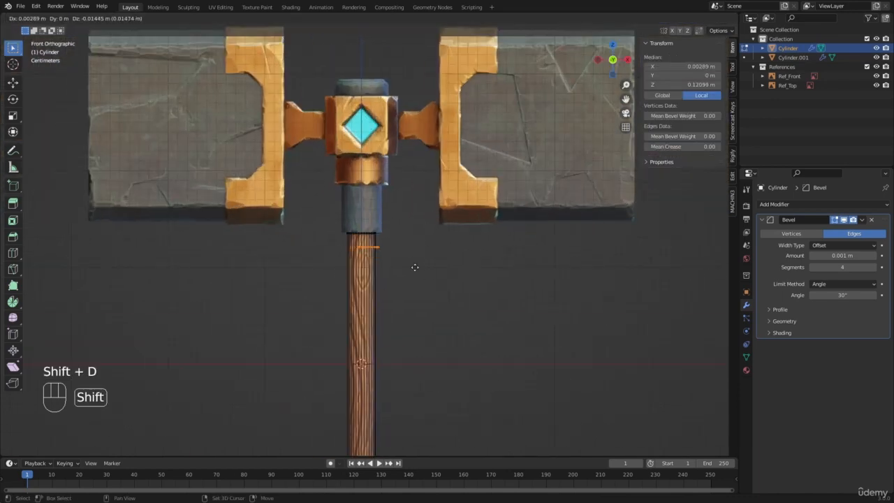
{"action": "right_click", "coordinate": [481, 207]}
{"action": "scroll", "coordinate": [405, 209], "scroll_direction": "up", "scroll_amount": 4}
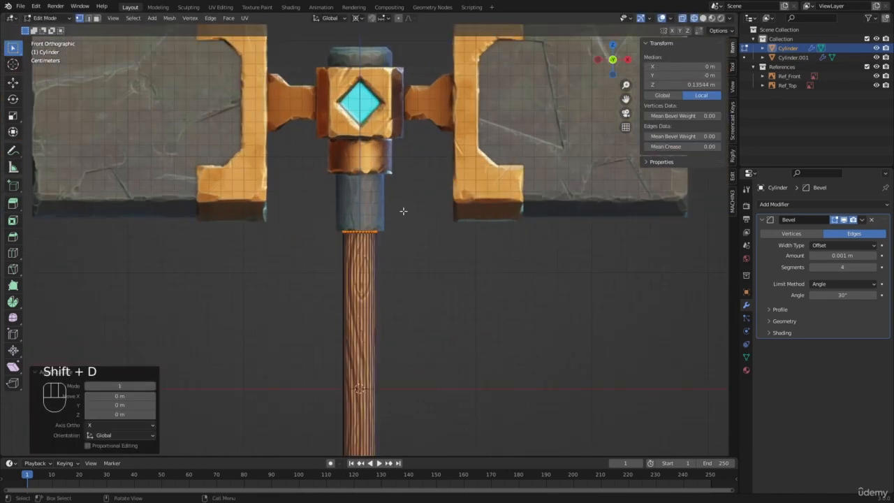
Set the transform pivot to Bounding Box Center and scale the duplicated ring by about 1.42 to match the grey collar's width
{"action": "key", "text": "s"}
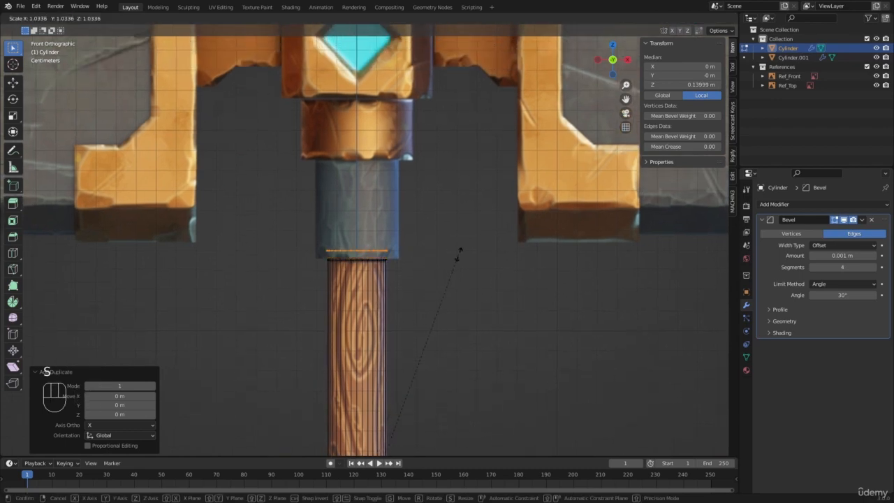
{"action": "right_click", "coordinate": [459, 251]}
{"action": "scroll", "coordinate": [419, 230], "scroll_direction": "down", "scroll_amount": 6}
{"action": "left_click", "coordinate": [360, 21]}
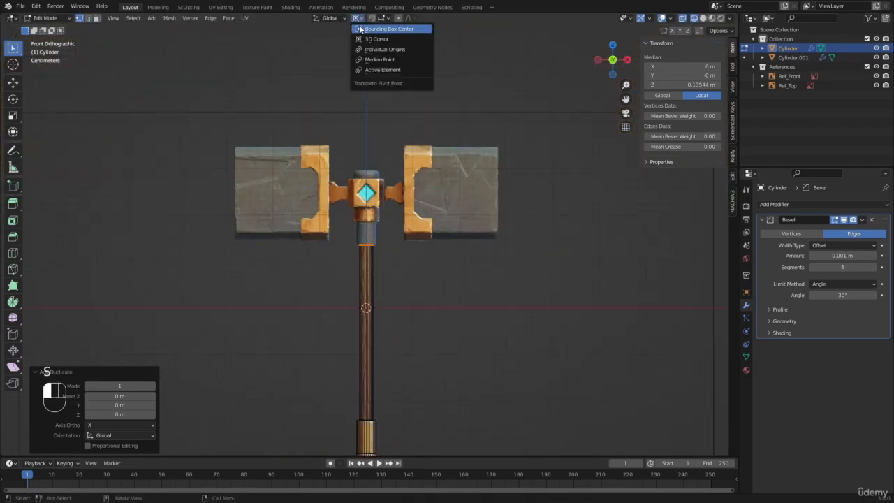
{"action": "scroll", "coordinate": [453, 303], "scroll_direction": "up", "scroll_amount": 10}
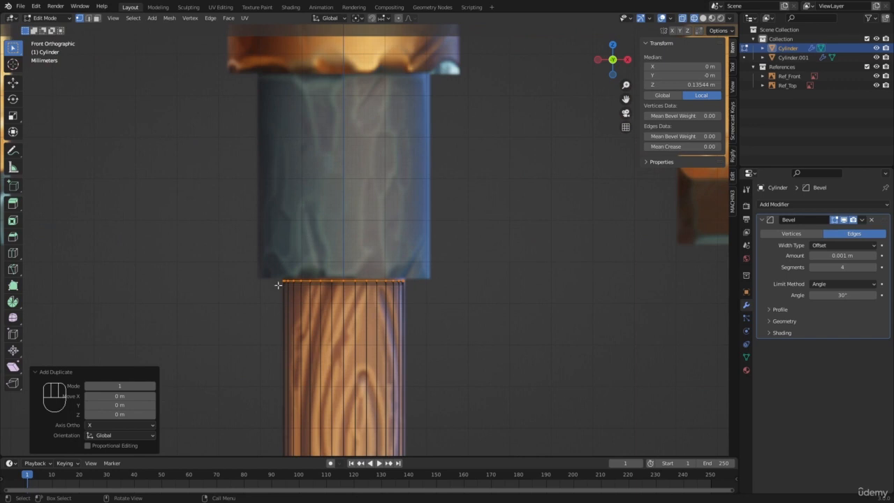
{"action": "key", "text": "s"}
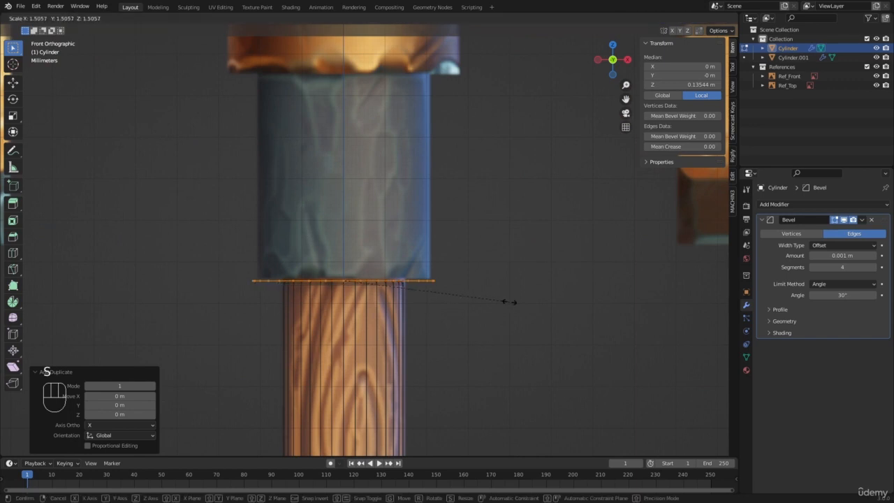
{"action": "left_click", "coordinate": [497, 304]}
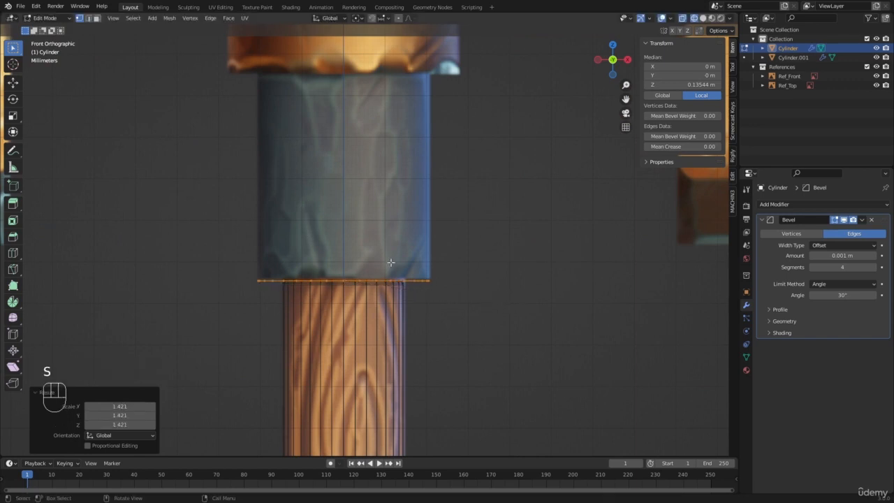
Separate the enlarged ring into its own object and return to Object Mode with solid shading
{"action": "scroll", "coordinate": [390, 262], "scroll_direction": "down", "scroll_amount": 2}
{"action": "key", "text": "p"}
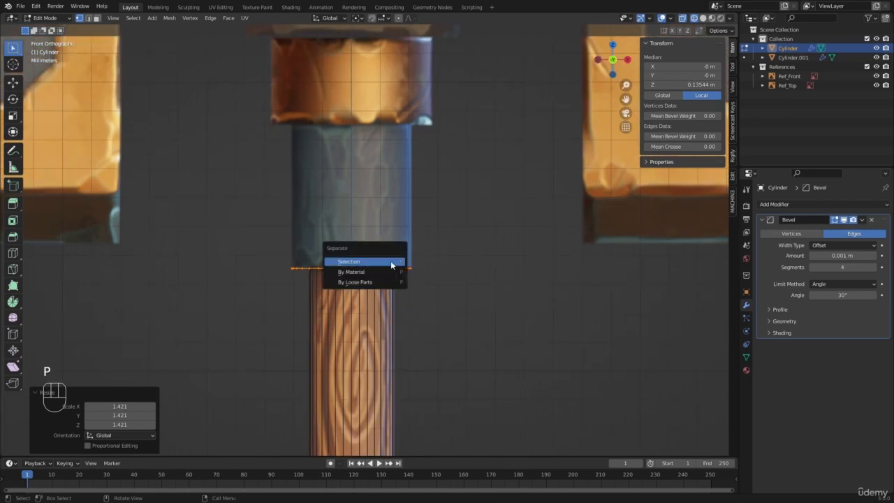
{"action": "left_click", "coordinate": [390, 261]}
{"action": "key", "text": "Tab"}
{"action": "key", "text": "z"}
{"action": "left_click", "coordinate": [349, 270]}
{"action": "key", "text": "a"}
{"action": "key", "text": "a"}
{"action": "middle_click_drag", "start_coordinate": [359, 269], "coordinate": [348, 258]}
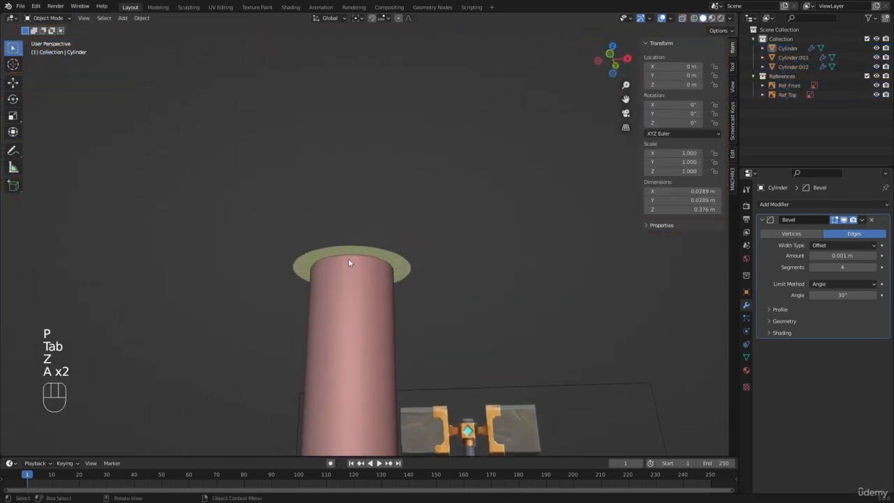
Extrude the separated disc upward about 0.05 m to match the height of the grey collar in the front reference
{"action": "left_click", "coordinate": [347, 252]}
{"action": "key", "text": "KP_1"}
{"action": "key", "text": "Tab"}
{"action": "key", "text": "a"}
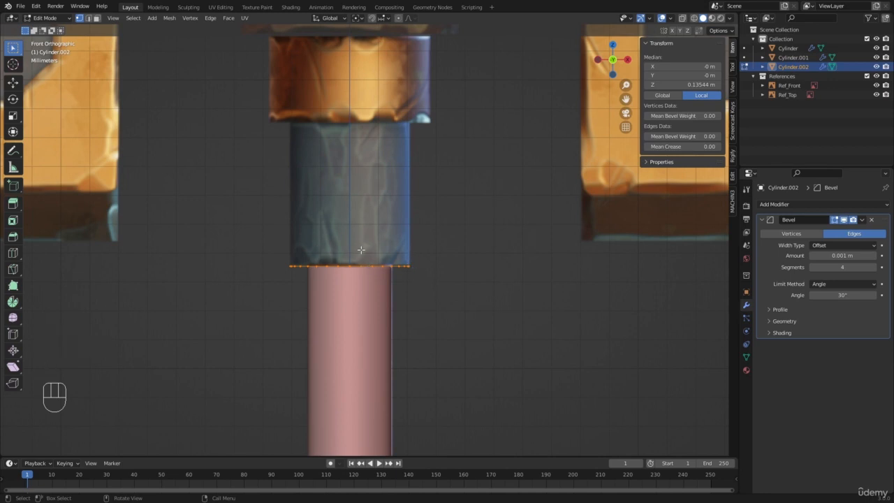
{"action": "key", "text": "e"}
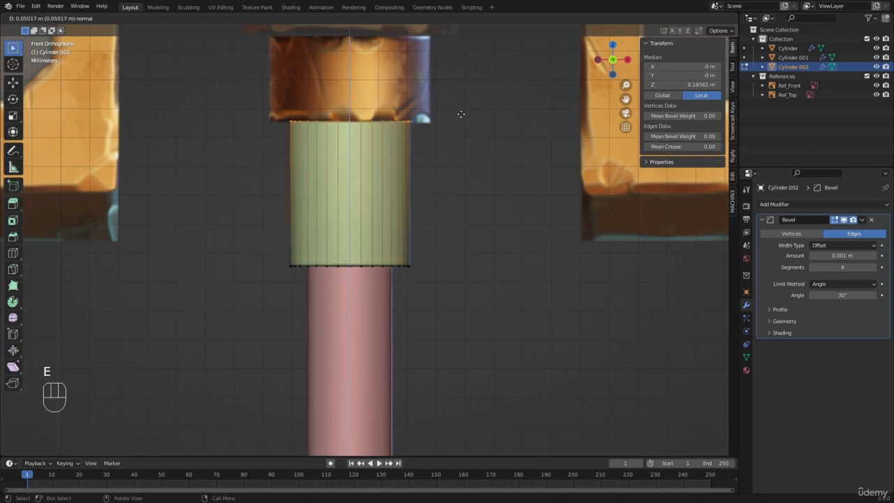
{"action": "left_click", "coordinate": [461, 115]}
Duplicate the grey collar's top face in place and scale it by about 1.34 to match the gold collar's width
{"action": "scroll", "coordinate": [459, 118], "scroll_direction": "down", "scroll_amount": 4}
{"action": "middle_click_drag", "start_coordinate": [392, 193], "coordinate": [373, 266], "text": "shift"}
{"action": "scroll", "coordinate": [373, 266], "scroll_direction": "up", "scroll_amount": 4}
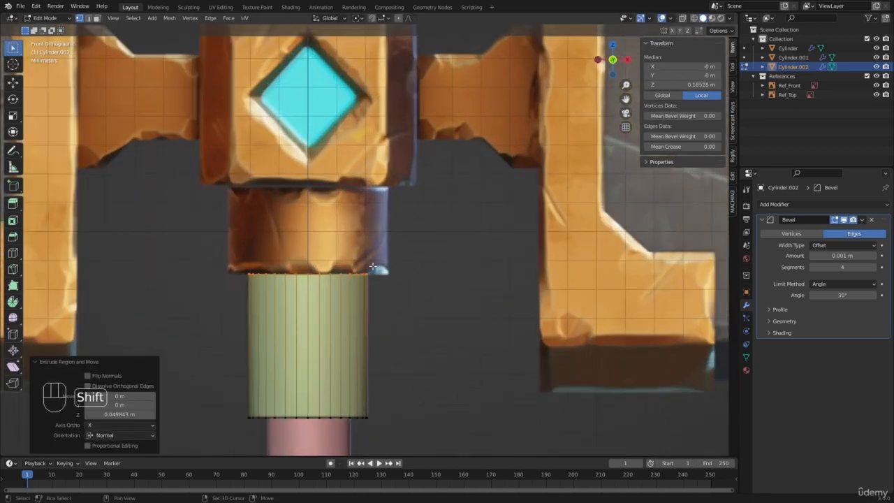
{"action": "key", "text": "shift+d"}
{"action": "right_click", "coordinate": [448, 238]}
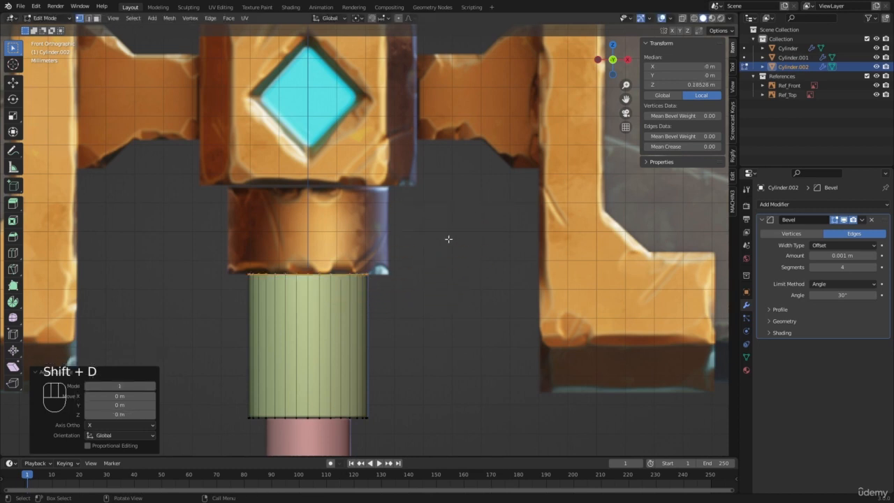
{"action": "key", "text": "s"}
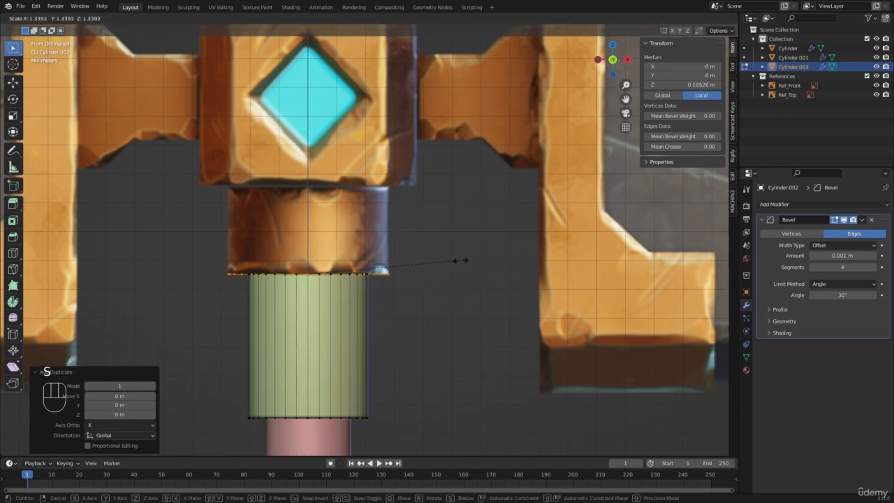
{"action": "left_click", "coordinate": [460, 261]}
Separate the enlarged top disc from the grey collar into its own object and return to Object Mode
{"action": "key", "text": "p"}
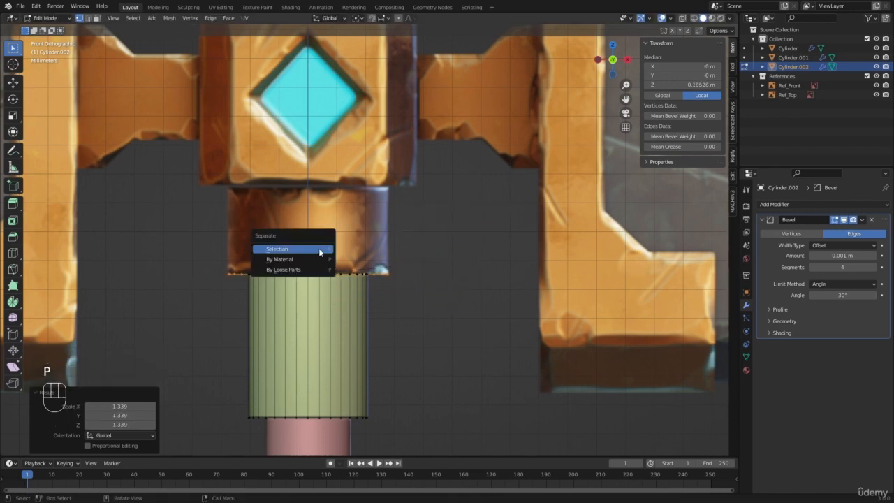
{"action": "left_click", "coordinate": [319, 248]}
{"action": "key", "text": "Tab"}
{"action": "middle_click_drag", "start_coordinate": [366, 266], "coordinate": [363, 263]}
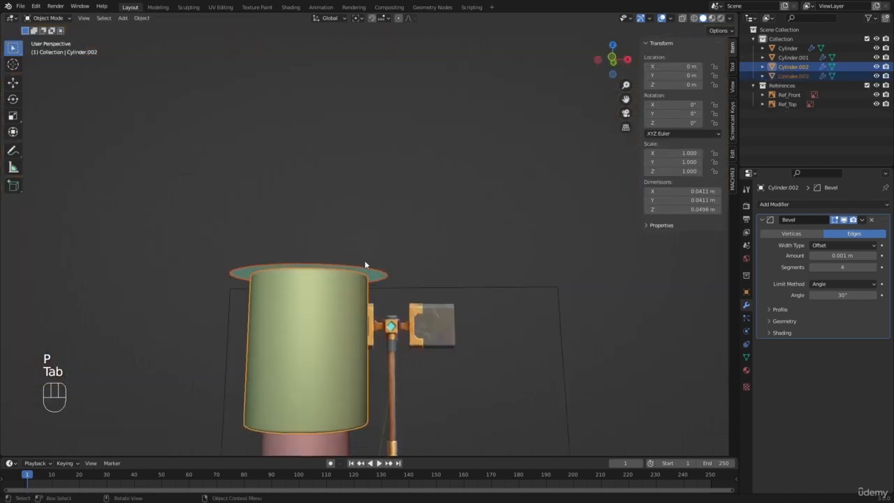
Extrude the new disc upward about 0.031 m to form the gold collar beneath the central block
{"action": "left_click", "coordinate": [364, 269]}
{"action": "key", "text": "KP_1"}
{"action": "key", "text": "Tab"}
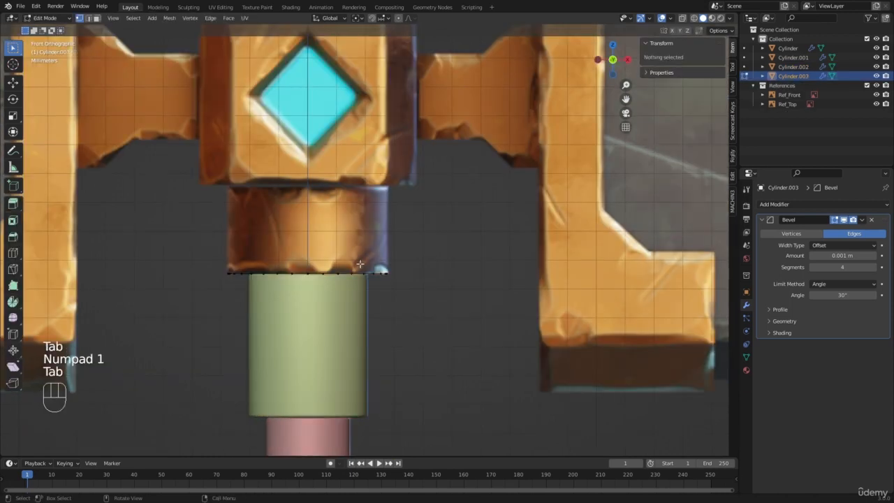
{"action": "key", "text": "a"}
{"action": "key", "text": "e"}
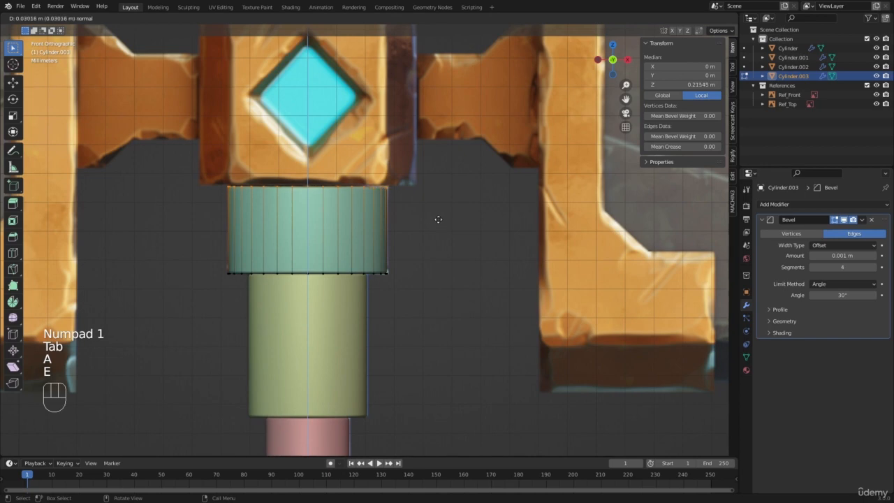
{"action": "left_click", "coordinate": [435, 215]}
Try to box-select the gold collar's upper ring of vertices, using wireframe display
{"action": "scroll", "coordinate": [352, 219], "scroll_direction": "down", "scroll_amount": 6}
{"action": "scroll", "coordinate": [351, 218], "scroll_direction": "up", "scroll_amount": 5}
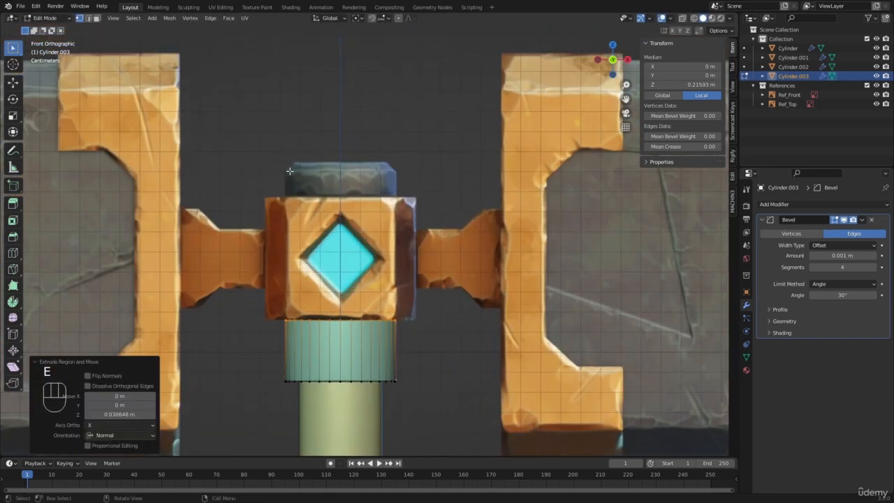
{"action": "scroll", "coordinate": [444, 185], "scroll_direction": "down", "scroll_amount": 5}
{"action": "scroll", "coordinate": [369, 238], "scroll_direction": "up", "scroll_amount": 4}
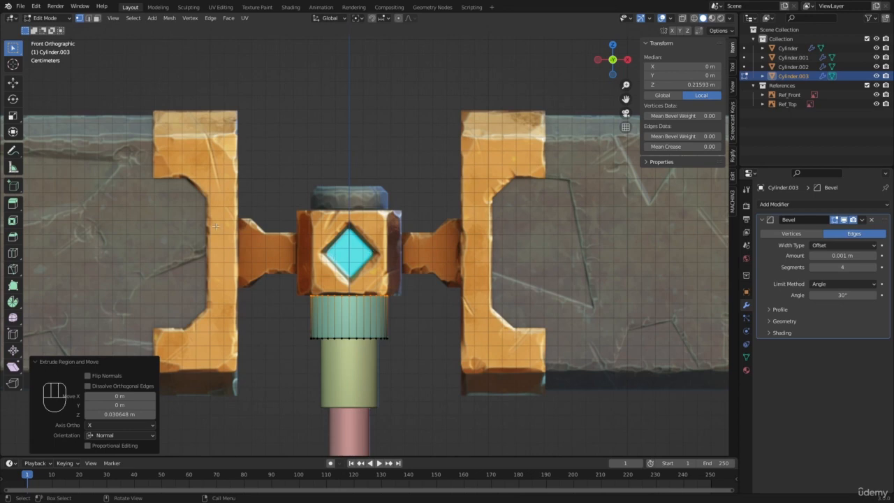
{"action": "scroll", "coordinate": [334, 281], "scroll_direction": "up", "scroll_amount": 1}
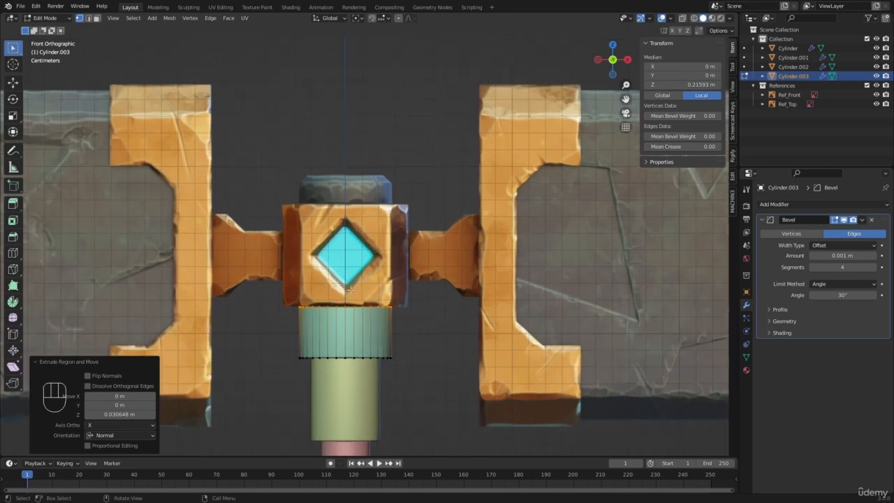
{"action": "scroll", "coordinate": [350, 288], "scroll_direction": "up", "scroll_amount": 1}
{"action": "key", "text": "b"}
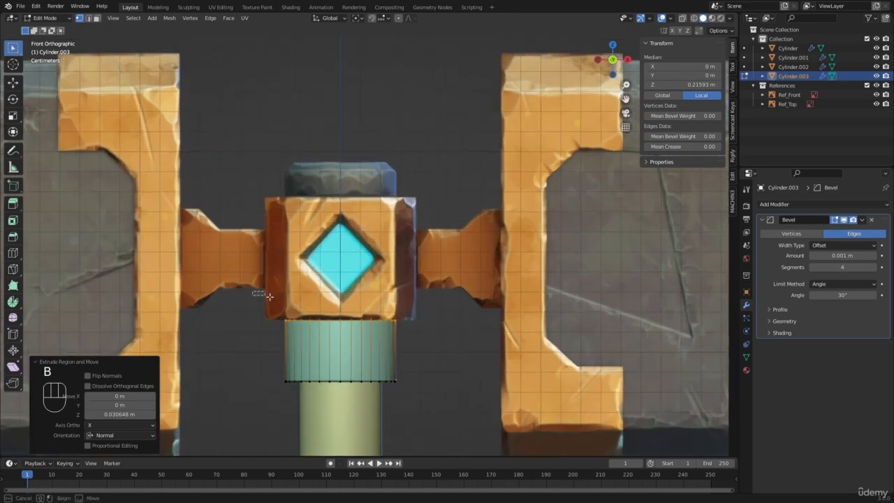
{"action": "left_click_drag", "start_coordinate": [258, 297], "coordinate": [445, 347]}
{"action": "key", "text": "z"}
{"action": "left_click", "coordinate": [347, 333]}
{"action": "key", "text": "b"}
{"action": "left_click_drag", "start_coordinate": [252, 301], "coordinate": [436, 348]}
{"action": "key", "text": "b"}
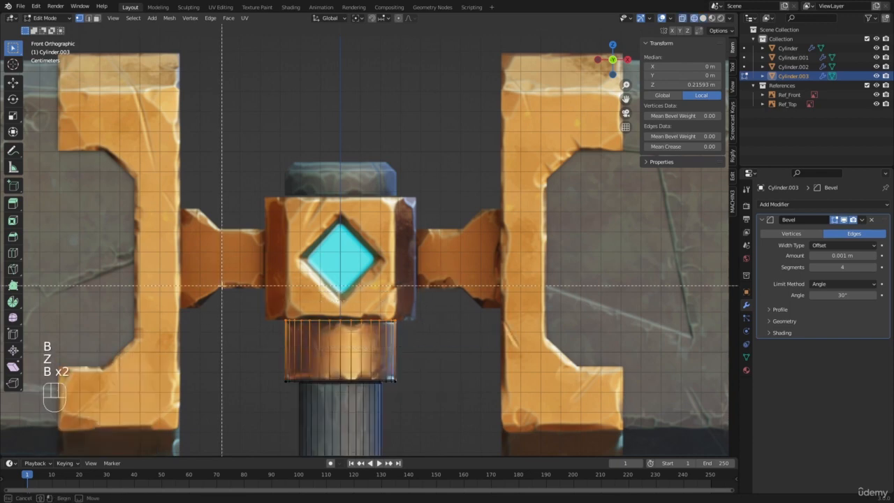
{"action": "left_click_drag", "start_coordinate": [221, 285], "coordinate": [446, 337]}
{"action": "middle_click_drag", "start_coordinate": [445, 337], "coordinate": [446, 338]}
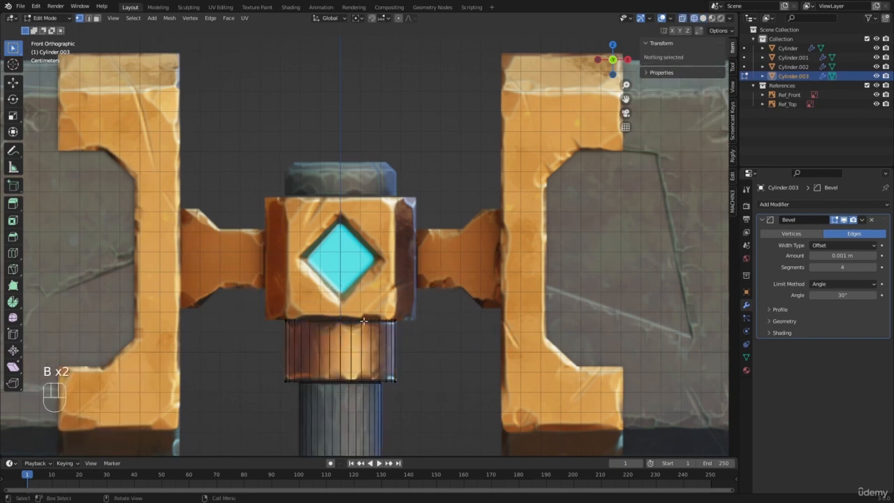
Try to box-select the gold collar's top ring of vertices in solid display and check the selection from an angle
{"action": "key", "text": "z"}
{"action": "middle_click_drag", "start_coordinate": [334, 316], "coordinate": [403, 216], "text": "shift"}
{"action": "scroll", "coordinate": [403, 216], "scroll_direction": "up", "scroll_amount": 4}
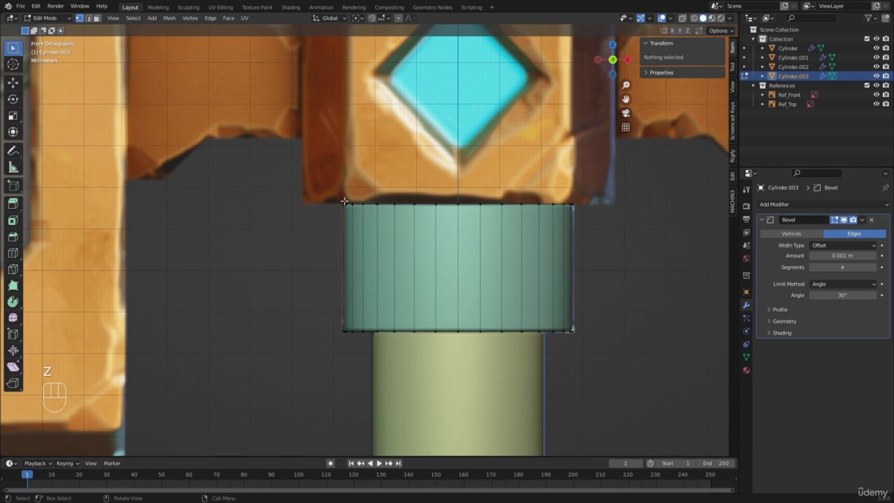
{"action": "key", "text": "b"}
{"action": "left_click_drag", "start_coordinate": [299, 168], "coordinate": [635, 244]}
{"action": "middle_click_drag", "start_coordinate": [341, 195], "coordinate": [379, 203]}
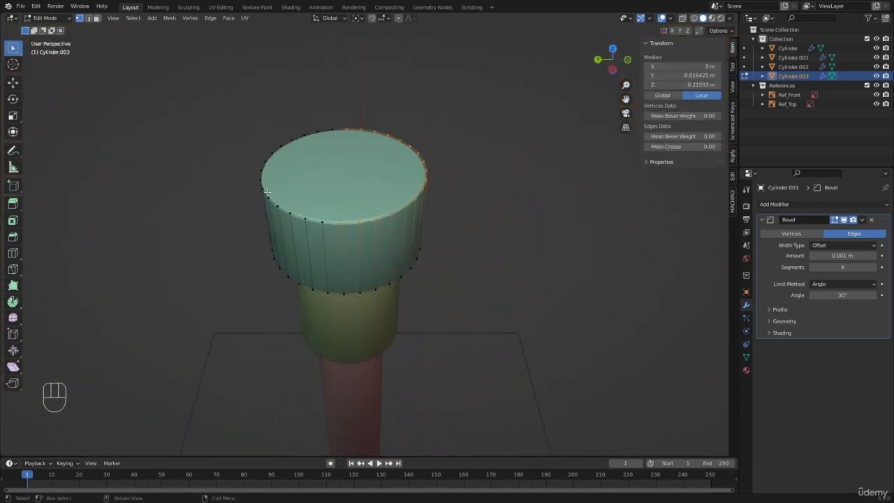
Select the gold collar's complete top ring through the mesh in wireframe front view and duplicate it in place
{"action": "key", "text": "KP_1"}
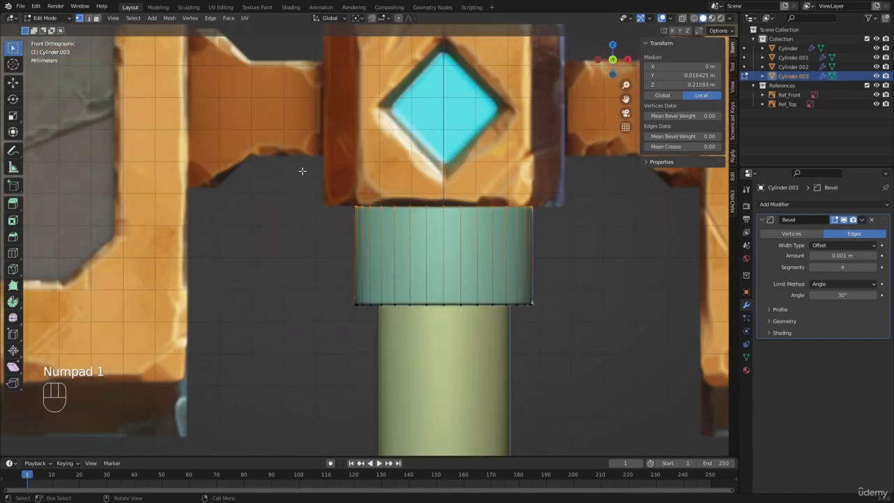
{"action": "scroll", "coordinate": [376, 230], "scroll_direction": "up", "scroll_amount": 2}
{"action": "key", "text": "z"}
{"action": "key", "text": "b"}
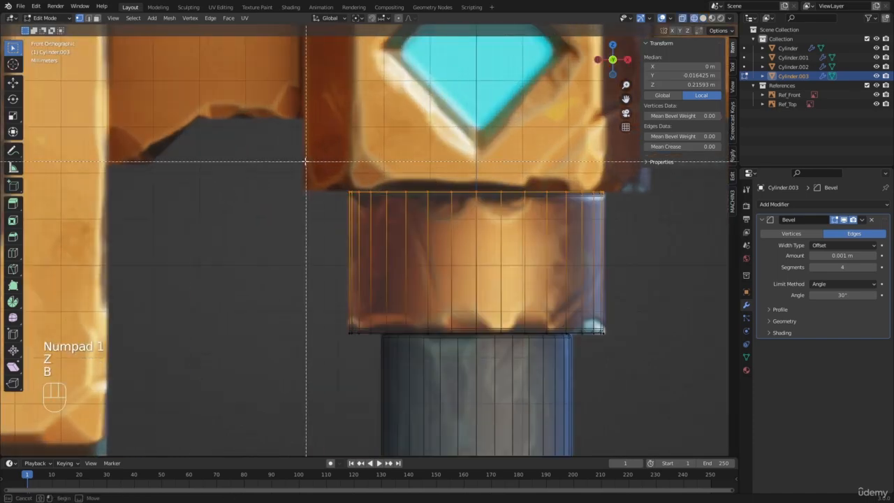
{"action": "left_click_drag", "start_coordinate": [305, 162], "coordinate": [657, 208]}
{"action": "scroll", "coordinate": [517, 216], "scroll_direction": "down", "scroll_amount": 4}
{"action": "middle_click_drag", "start_coordinate": [493, 217], "coordinate": [439, 287], "text": "shift"}
{"action": "scroll", "coordinate": [438, 288], "scroll_direction": "up", "scroll_amount": 2}
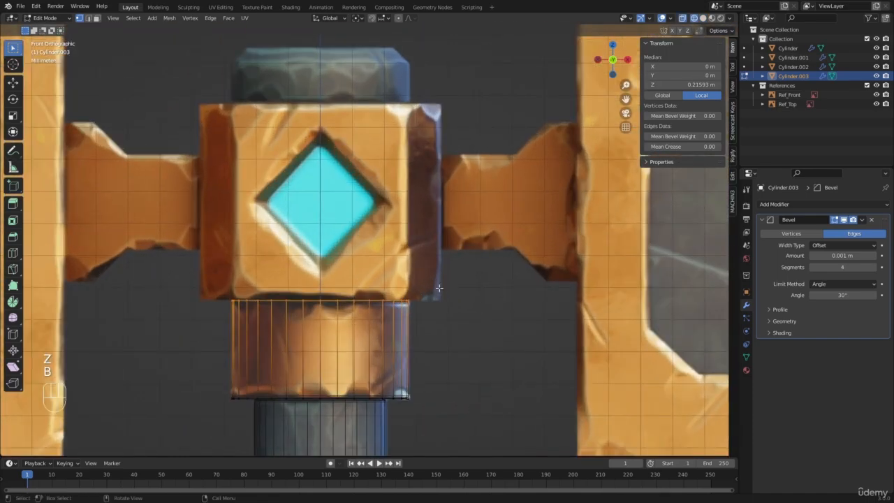
{"action": "key", "text": "shift+d"}
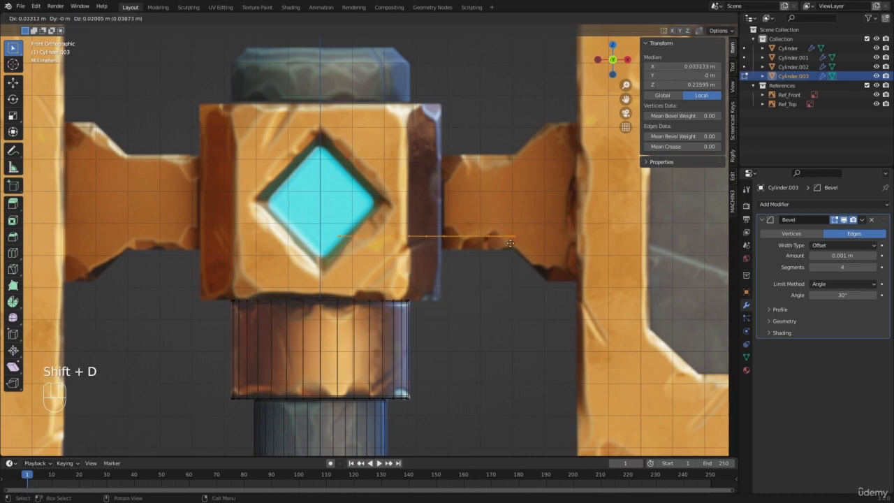
{"action": "right_click", "coordinate": [428, 138]}
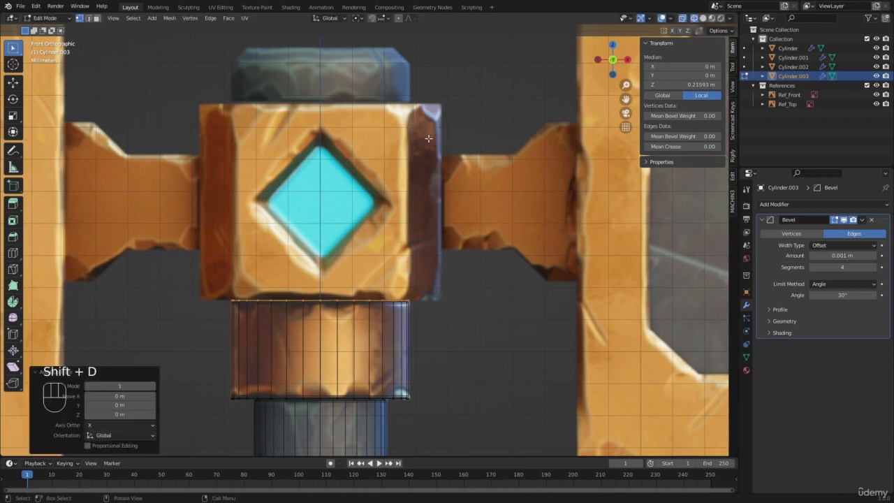
Separate the duplicated ring into its own object and raise it about 0.0616 m along Z to the central block's upper edge
{"action": "key", "text": "p"}
{"action": "left_click", "coordinate": [428, 138]}
{"action": "key", "text": "Tab"}
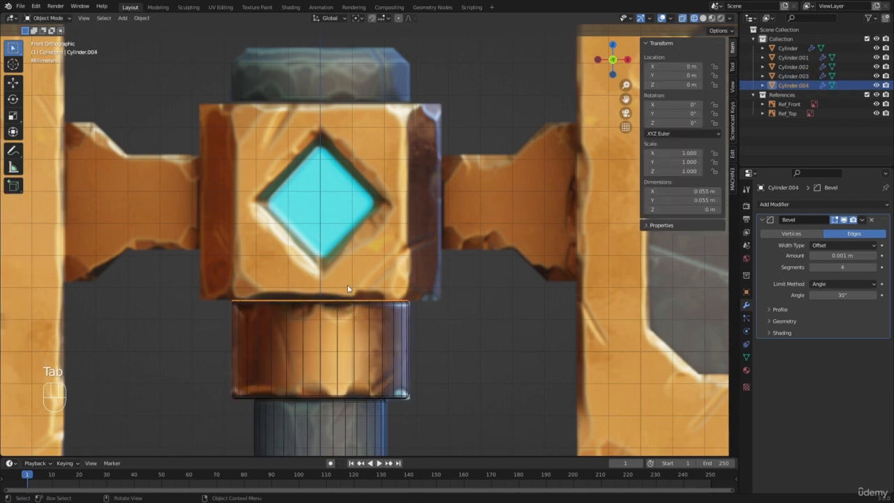
{"action": "key", "text": "g"}
{"action": "key", "text": "z"}
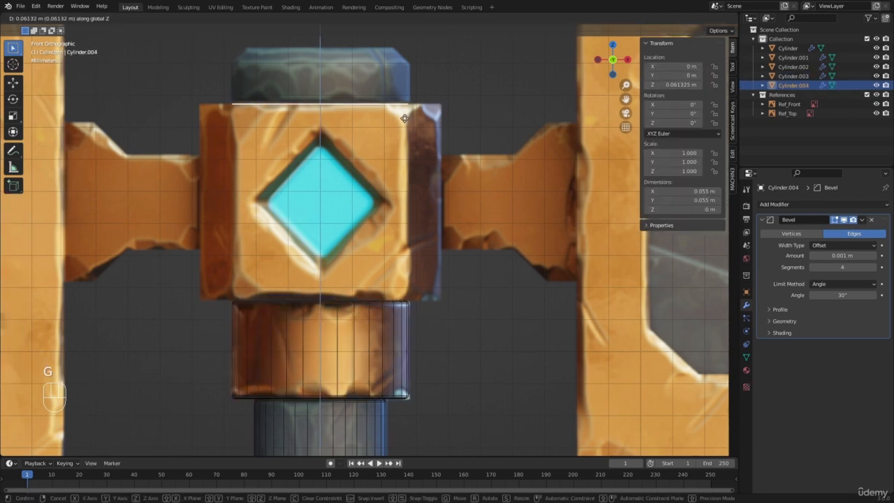
{"action": "left_click", "coordinate": [404, 121]}
Extrude the whole separated disc upward about 0.0173 m to form the cap above the central block
{"action": "key", "text": "KP_Decimal"}
{"action": "key", "text": "Tab"}
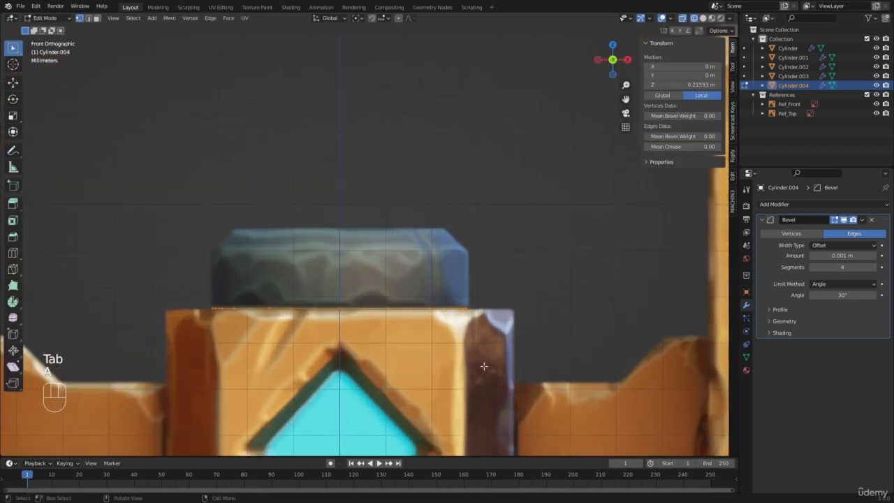
{"action": "key", "text": "a"}
{"action": "key", "text": "e"}
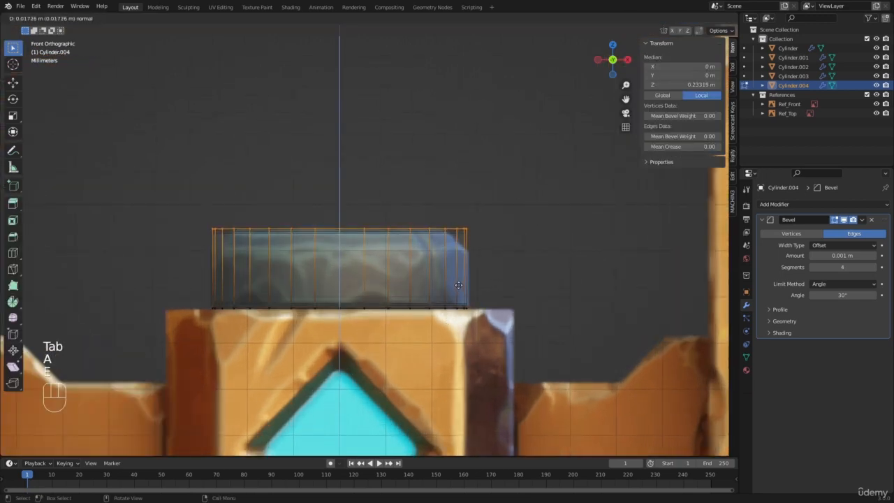
{"action": "left_click", "coordinate": [459, 286]}
Try a single-segment bevel about 0.0045 m wide on the cap's upper rim, and undo it
{"action": "key", "text": "ctrl+b"}
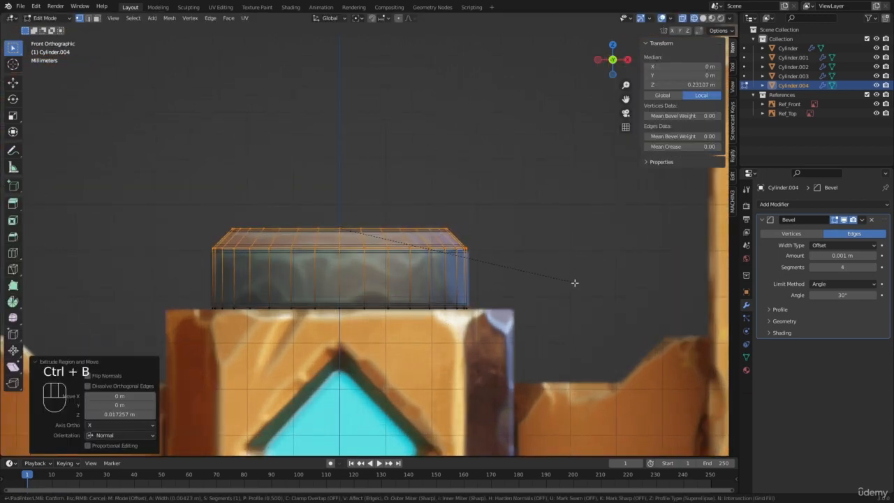
{"action": "right_click", "coordinate": [574, 281]}
{"action": "key", "text": "ctrl+b"}
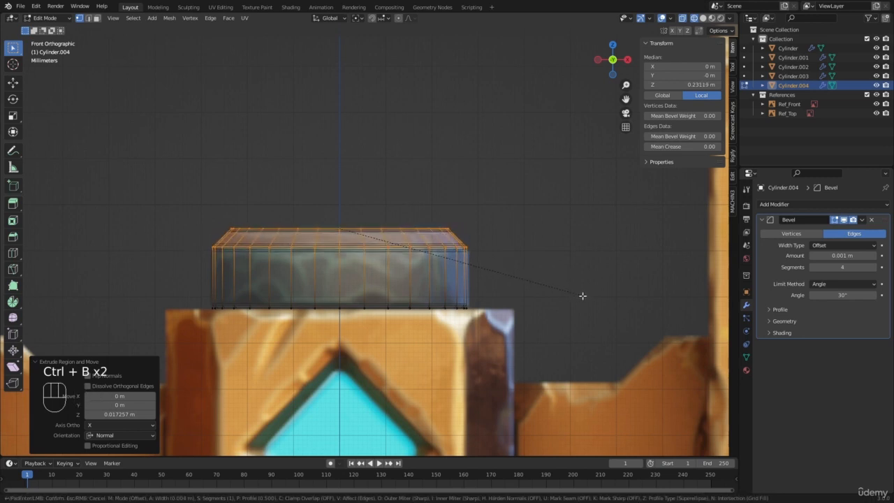
{"action": "left_click", "coordinate": [583, 296]}
{"action": "scroll", "coordinate": [471, 257], "scroll_direction": "up", "scroll_amount": 4}
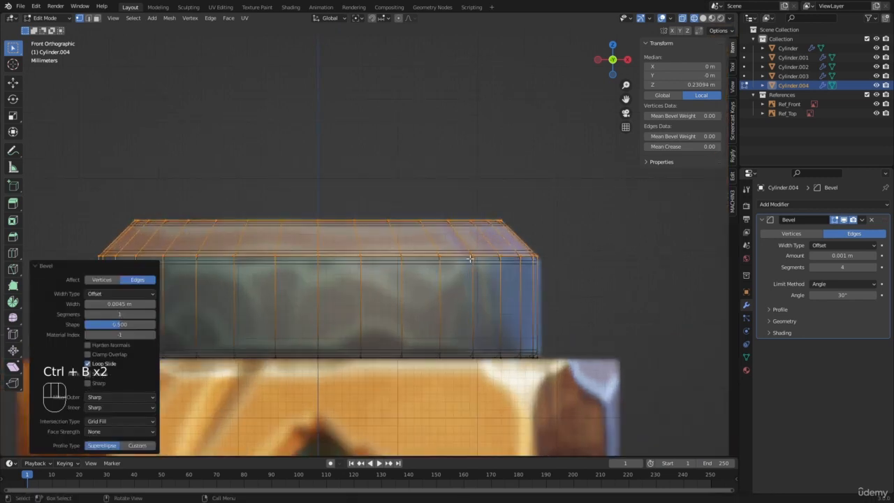
{"action": "middle_click_drag", "start_coordinate": [644, 188], "coordinate": [498, 208], "text": "shift"}
{"action": "scroll", "coordinate": [498, 208], "scroll_direction": "up", "scroll_amount": 2}
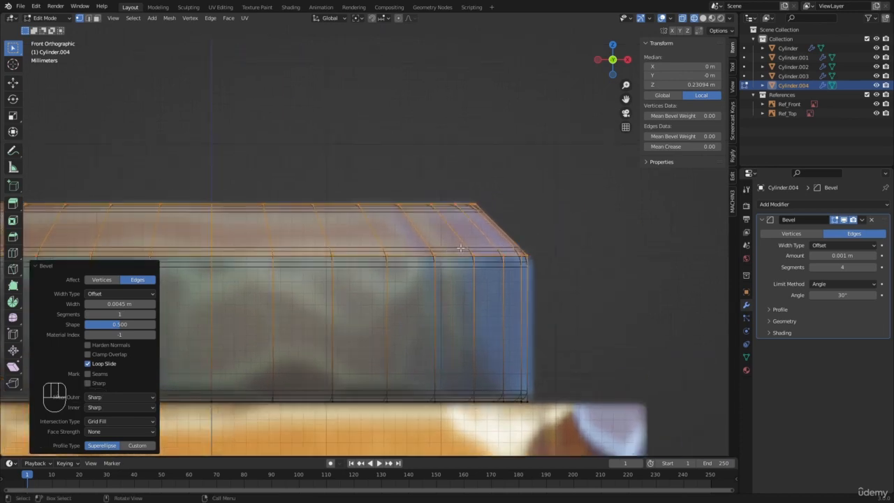
{"action": "key", "text": "ctrl+z"}
{"action": "key", "text": "ctrl+z"}
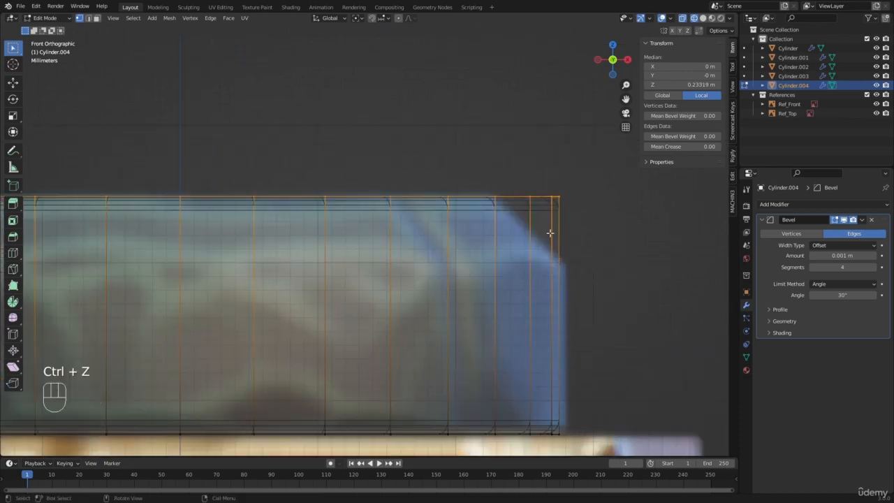
Try rounding the cap's upper rim with a seven-segment bevel about 0.00425 m wide, and undo it
{"action": "scroll", "coordinate": [424, 223], "scroll_direction": "up", "scroll_amount": 3}
{"action": "key", "text": "ctrl+b"}
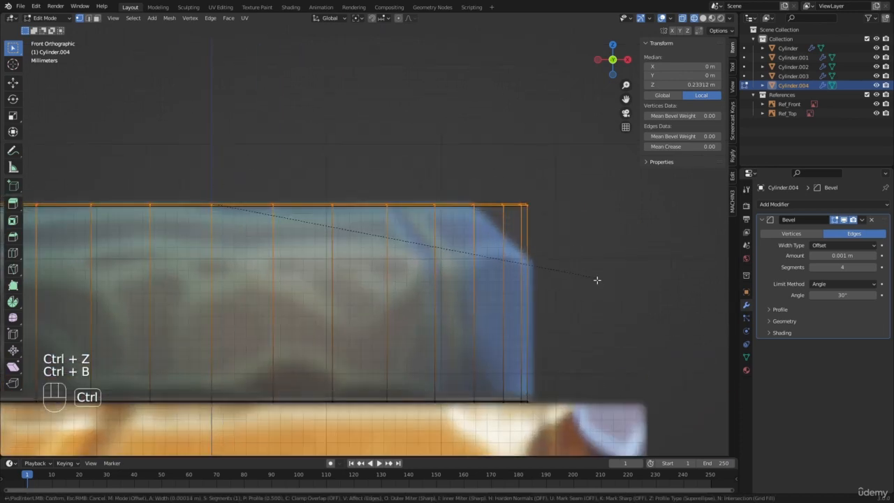
{"action": "scroll", "coordinate": [628, 326], "scroll_direction": "up", "scroll_amount": 6}
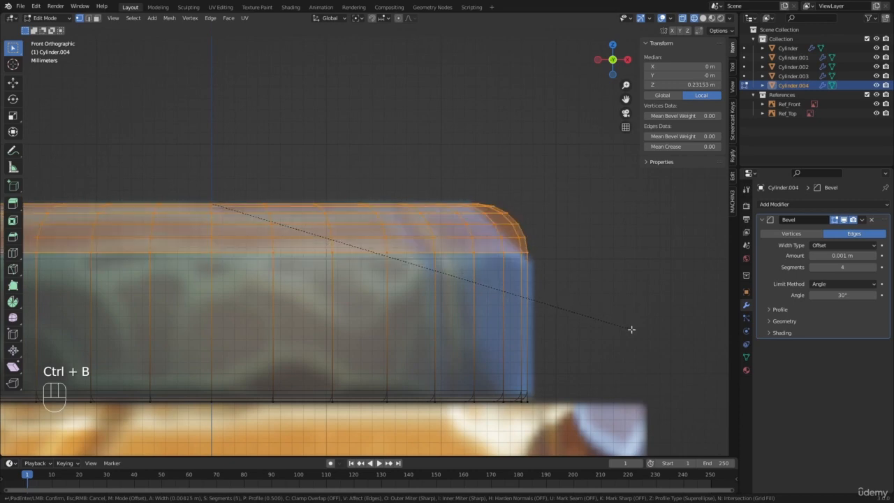
{"action": "left_click", "coordinate": [589, 309]}
{"action": "scroll", "coordinate": [468, 226], "scroll_direction": "down", "scroll_amount": 6}
{"action": "scroll", "coordinate": [447, 226], "scroll_direction": "up", "scroll_amount": 5}
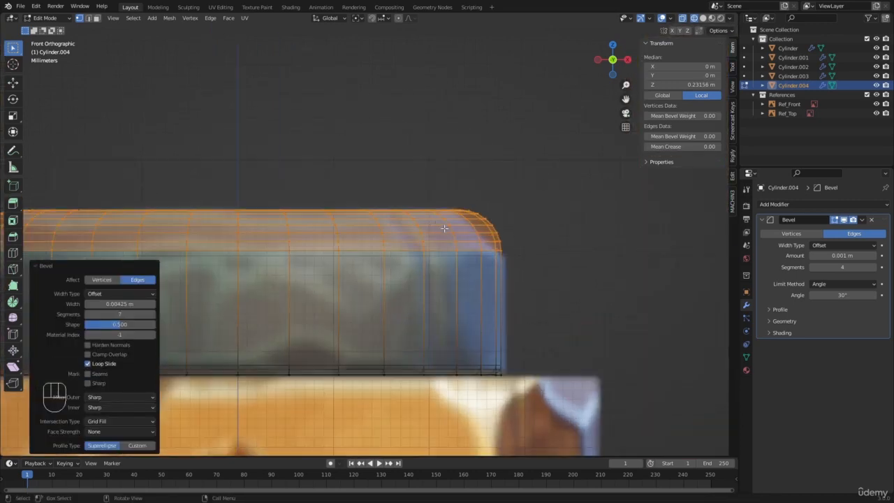
{"action": "scroll", "coordinate": [440, 244], "scroll_direction": "down", "scroll_amount": 12}
{"action": "middle_click_drag", "start_coordinate": [434, 264], "coordinate": [452, 218], "text": "shift"}
{"action": "scroll", "coordinate": [419, 234], "scroll_direction": "up", "scroll_amount": 4}
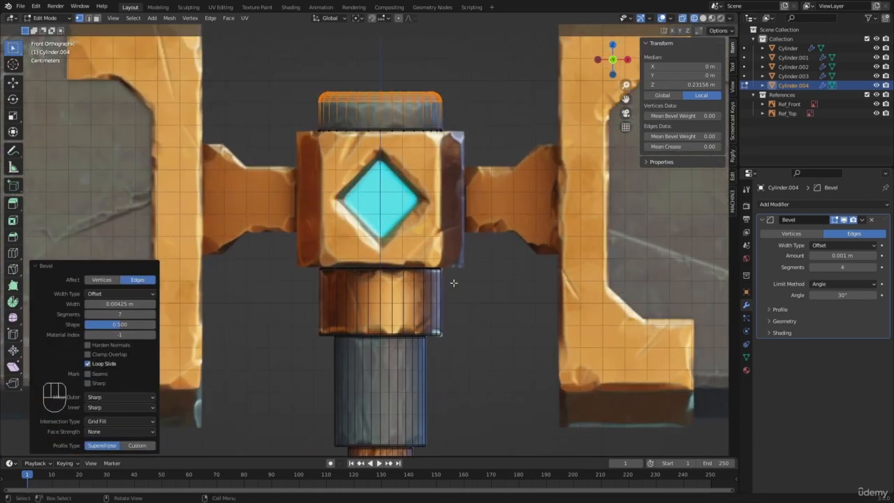
{"action": "middle_click_drag", "start_coordinate": [453, 283], "coordinate": [433, 415], "text": "shift"}
{"action": "scroll", "coordinate": [526, 265], "scroll_direction": "up", "scroll_amount": 1}
{"action": "key", "text": "ctrl+z"}
Chamfer the cap's upper rim with a one-segment bevel about 0.0046 m wide and return to Object Mode in solid display
{"action": "scroll", "coordinate": [503, 268], "scroll_direction": "up", "scroll_amount": 7}
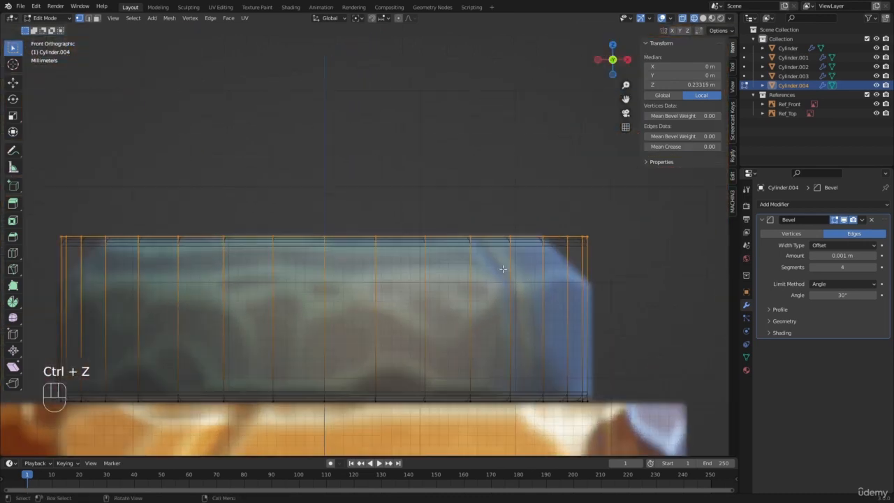
{"action": "middle_click_drag", "start_coordinate": [562, 265], "coordinate": [608, 255], "text": "shift"}
{"action": "key", "text": "ctrl+b"}
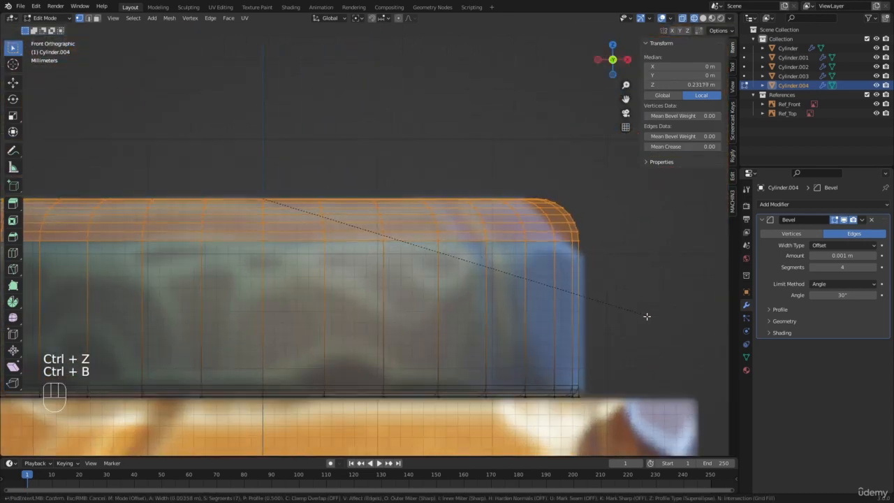
{"action": "left_click", "coordinate": [650, 333]}
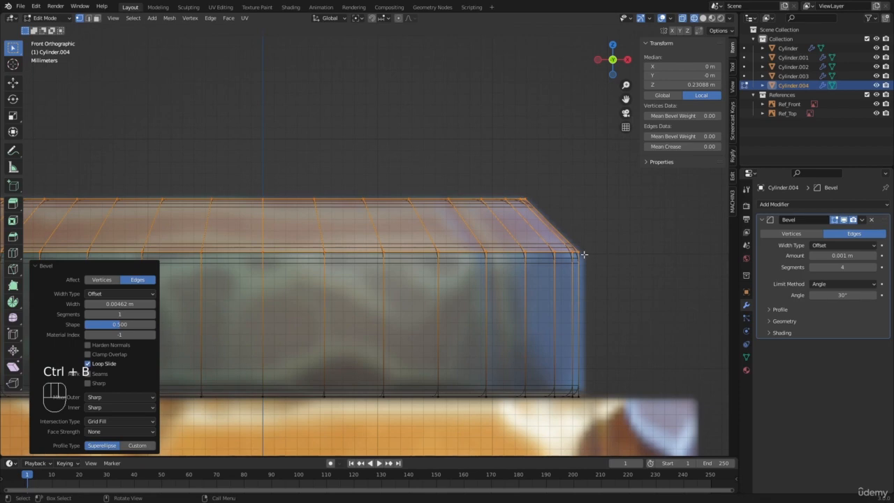
{"action": "scroll", "coordinate": [340, 199], "scroll_direction": "down", "scroll_amount": 6}
{"action": "key", "text": "z"}
{"action": "key", "text": "Tab"}
Examine the chamfered cap from several angles, comparing it with the collars below and the front reference
{"action": "scroll", "coordinate": [367, 223], "scroll_direction": "down", "scroll_amount": 1}
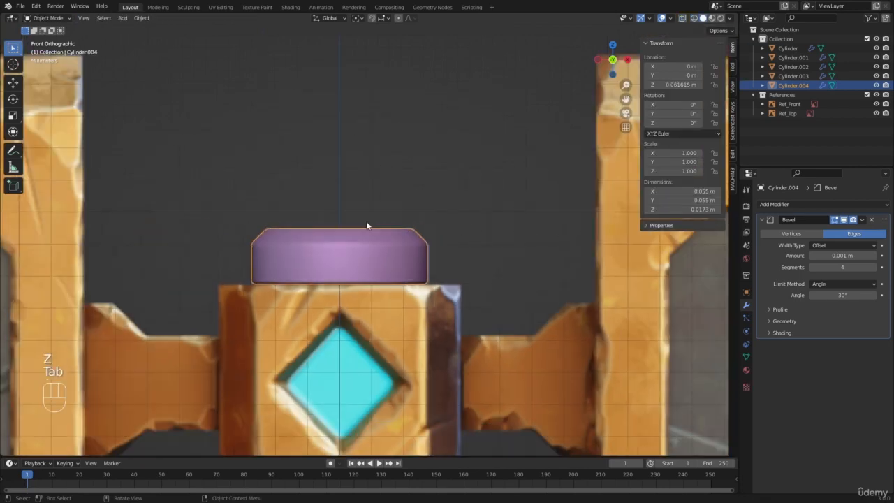
{"action": "key", "text": "a"}
{"action": "key", "text": "a"}
{"action": "mouse_move", "coordinate": [366, 223]}
{"action": "middle_mouse_down"}
{"action": "mouse_move", "coordinate": [382, 250]}
{"action": "mouse_move", "coordinate": [399, 173]}
{"action": "middle_mouse_up"}
{"action": "left_click", "coordinate": [366, 238]}
{"action": "scroll", "coordinate": [366, 239], "scroll_direction": "down", "scroll_amount": 2}
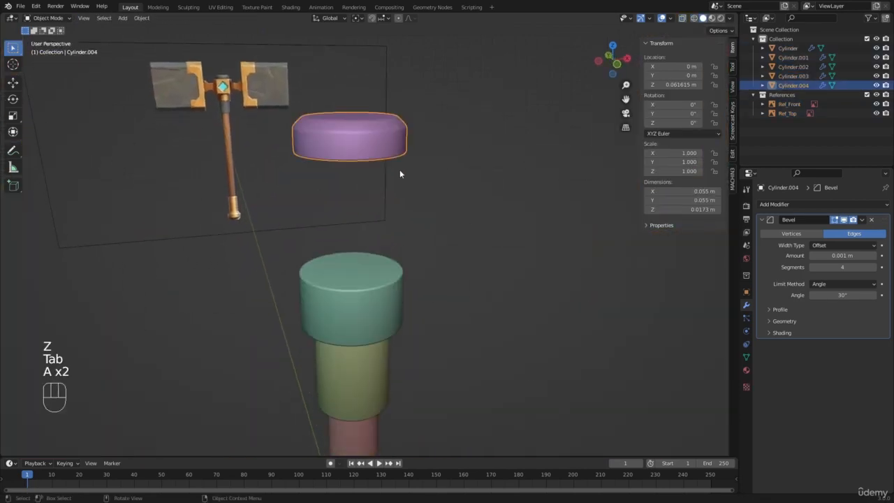
{"action": "scroll", "coordinate": [399, 175], "scroll_direction": "down", "scroll_amount": 3}
{"action": "left_click", "coordinate": [363, 282]}
{"action": "left_click", "coordinate": [363, 282]}
{"action": "left_click", "coordinate": [357, 180]}
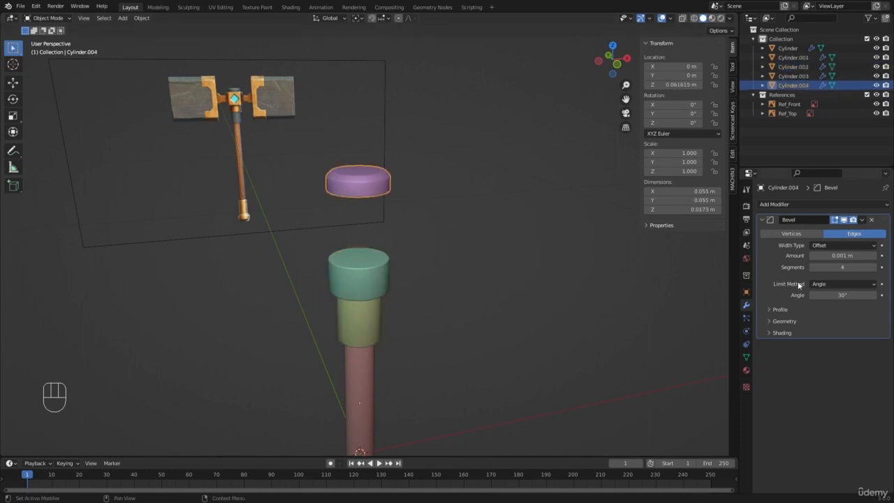
{"action": "scroll", "coordinate": [476, 144], "scroll_direction": "up", "scroll_amount": 4}
{"action": "left_click", "coordinate": [418, 130]}
{"action": "middle_click_drag", "start_coordinate": [389, 133], "coordinate": [396, 200], "text": "shift"}
{"action": "scroll", "coordinate": [396, 200], "scroll_direction": "up", "scroll_amount": 3}
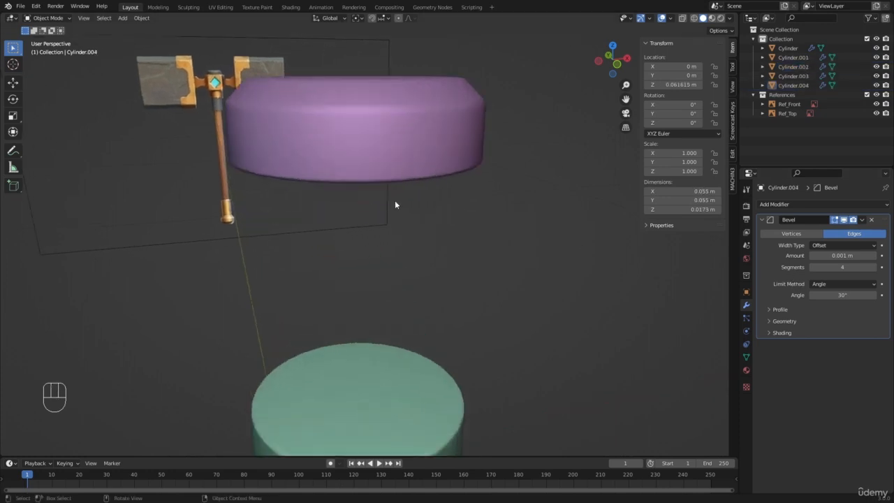
{"action": "middle_click_drag", "start_coordinate": [418, 140], "coordinate": [428, 146]}
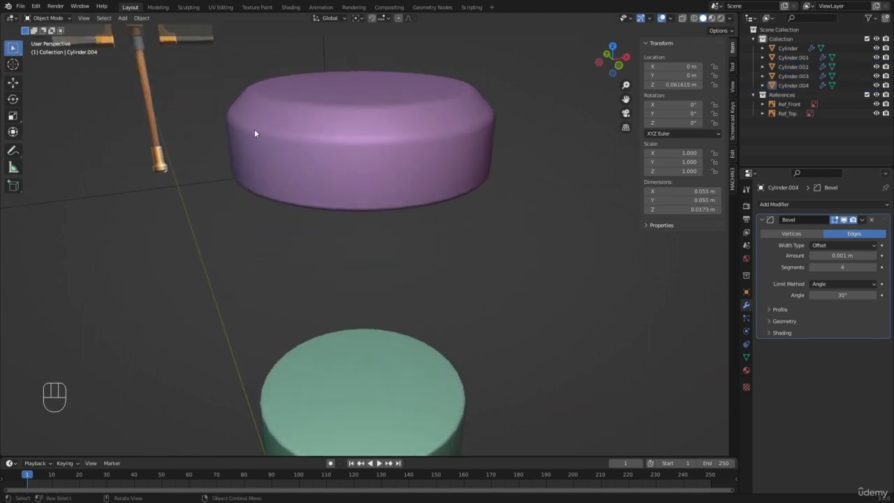
Review all handle parts together in perspective and against the front reference, from the pommel up to the hammer head
{"action": "scroll", "coordinate": [254, 129], "scroll_direction": "down", "scroll_amount": 4}
{"action": "key", "text": "a"}
{"action": "key", "text": "a"}
{"action": "scroll", "coordinate": [410, 244], "scroll_direction": "down", "scroll_amount": 4}
{"action": "middle_click_drag", "start_coordinate": [410, 244], "coordinate": [397, 266]}
{"action": "key", "text": "a"}
{"action": "key", "text": "a"}
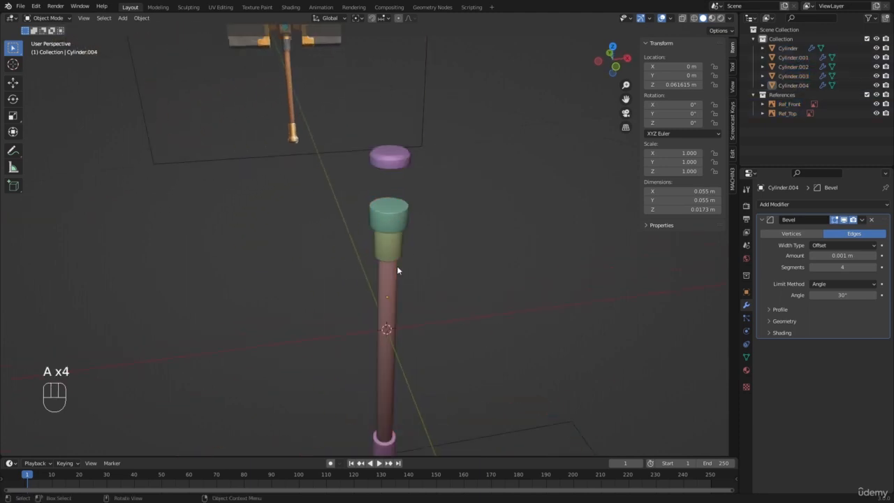
{"action": "key", "text": "KP_1"}
{"action": "scroll", "coordinate": [398, 271], "scroll_direction": "down", "scroll_amount": 3}
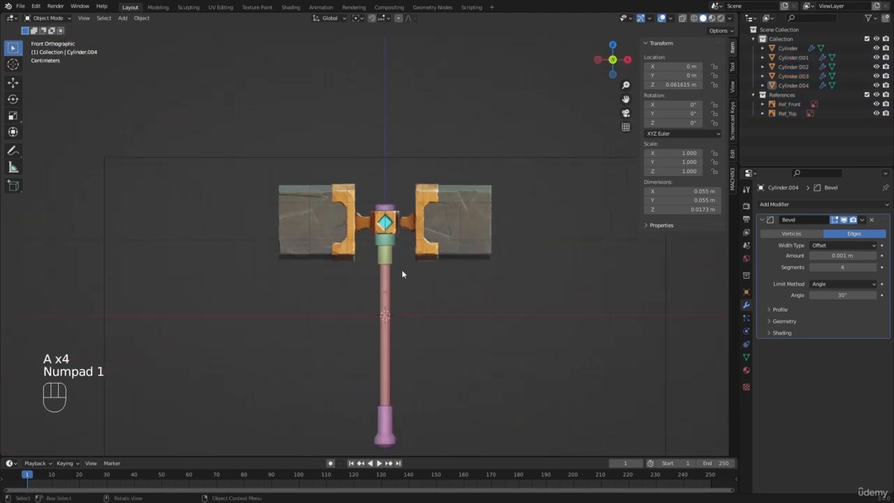
{"action": "key", "text": "a"}
{"action": "key", "text": "a"}
{"action": "middle_click_drag", "start_coordinate": [409, 277], "coordinate": [380, 222], "text": "shift"}
{"action": "scroll", "coordinate": [380, 222], "scroll_direction": "up", "scroll_amount": 1}
{"action": "scroll", "coordinate": [385, 260], "scroll_direction": "up", "scroll_amount": 1}
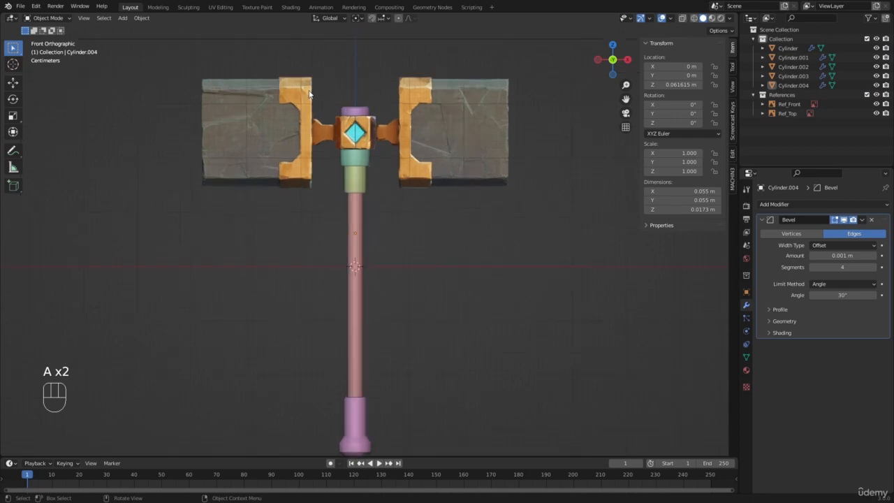
{"action": "middle_click_drag", "start_coordinate": [293, 163], "coordinate": [319, 172], "text": "shift"}
{"action": "scroll", "coordinate": [328, 176], "scroll_direction": "up", "scroll_amount": 2}
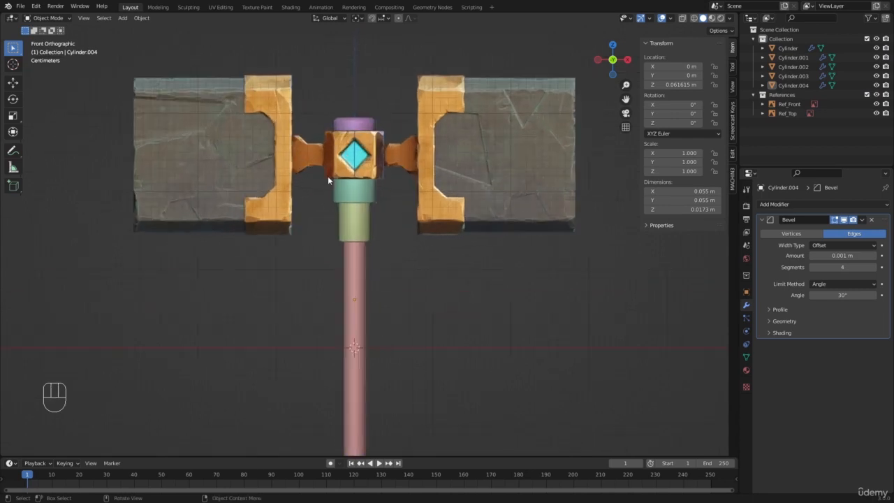